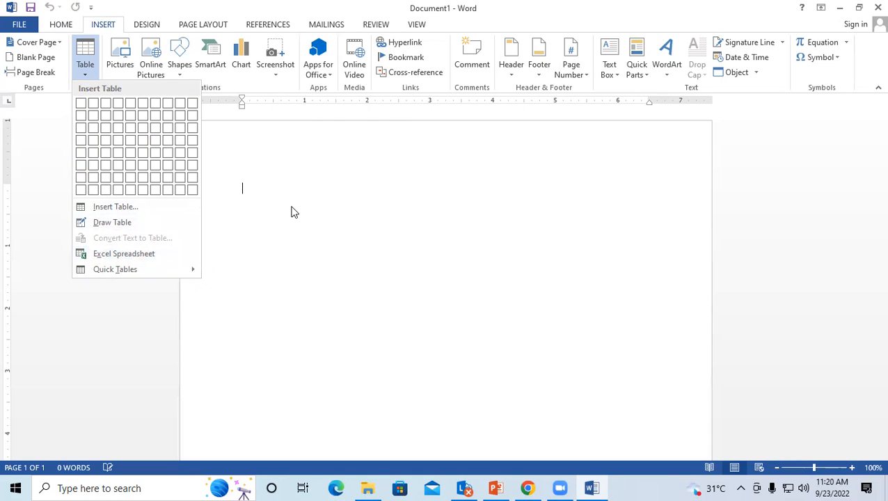
Step: Insert an Excel spreadsheet into the document and widen its frame to show columns A through J
{"action": "left_click", "coordinate": [144, 257]}
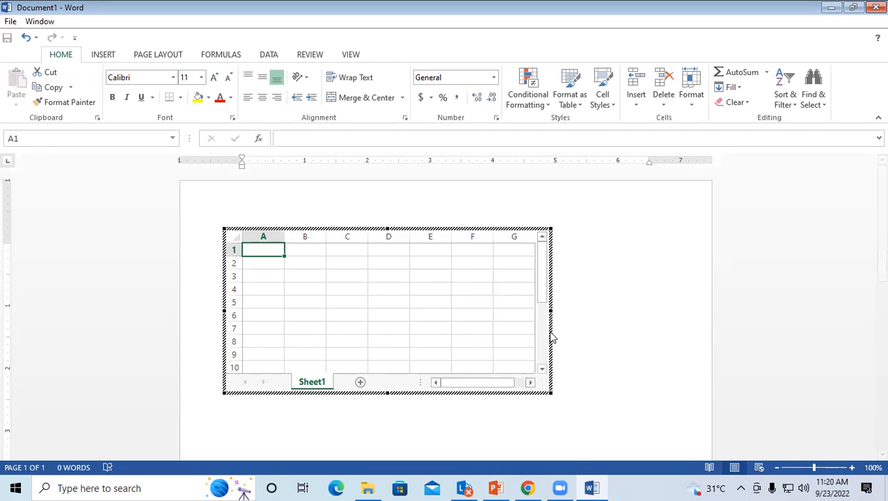
{"action": "left_click_drag", "start_coordinate": [548, 312], "coordinate": [592, 307]}
{"action": "left_click_drag", "start_coordinate": [648, 304], "coordinate": [693, 303]}
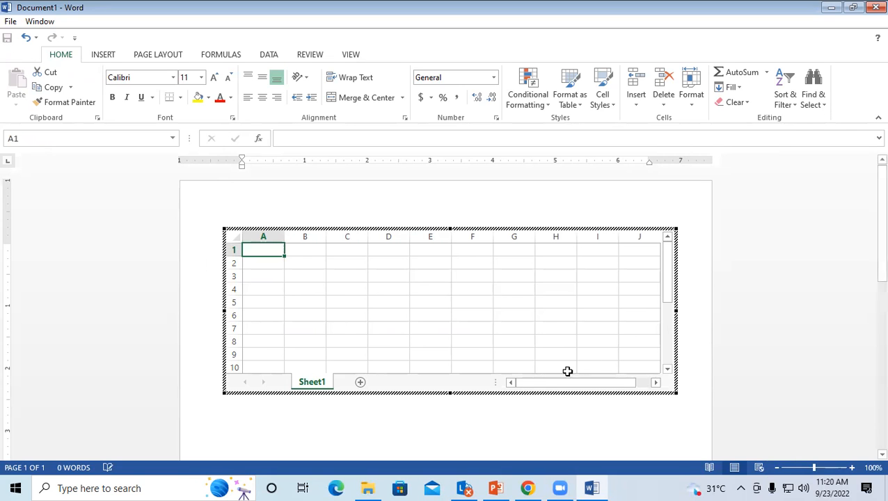
{"action": "left_click", "coordinate": [452, 401]}
{"action": "left_click", "coordinate": [446, 285]}
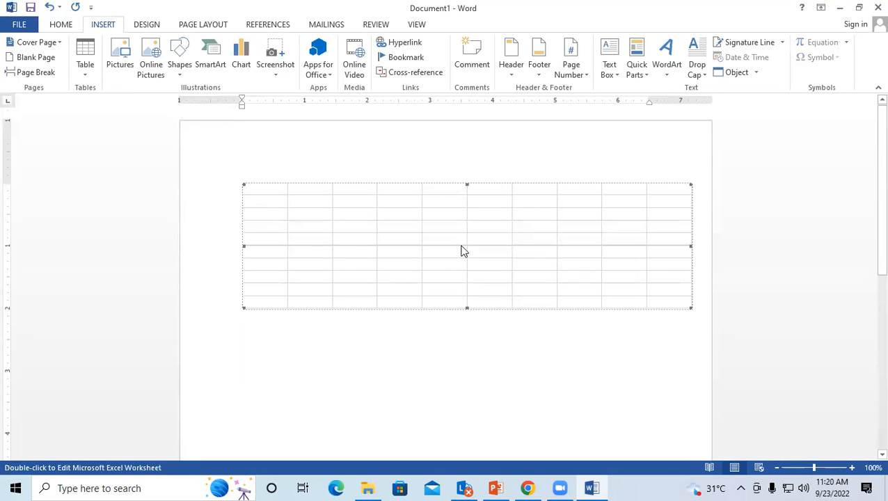
Step: Reopen the embedded worksheet and extend its frame downward to show 12 rows, then return to the document
{"action": "double_click", "coordinate": [475, 283]}
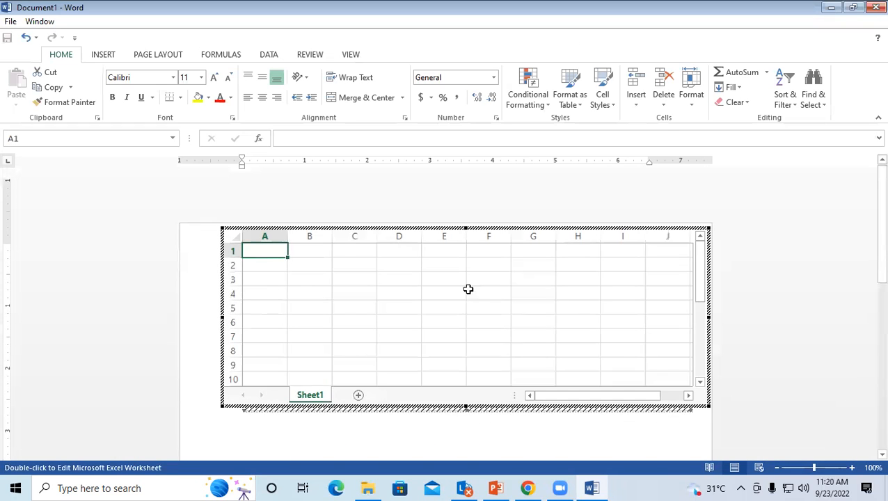
{"action": "left_click_drag", "start_coordinate": [465, 406], "coordinate": [449, 421]}
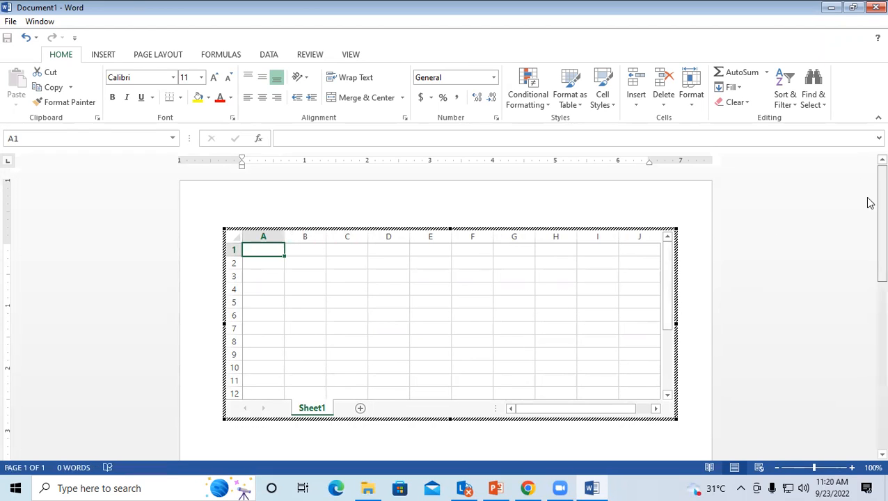
{"action": "scroll", "coordinate": [869, 209], "scroll_direction": "down", "scroll_amount": 2}
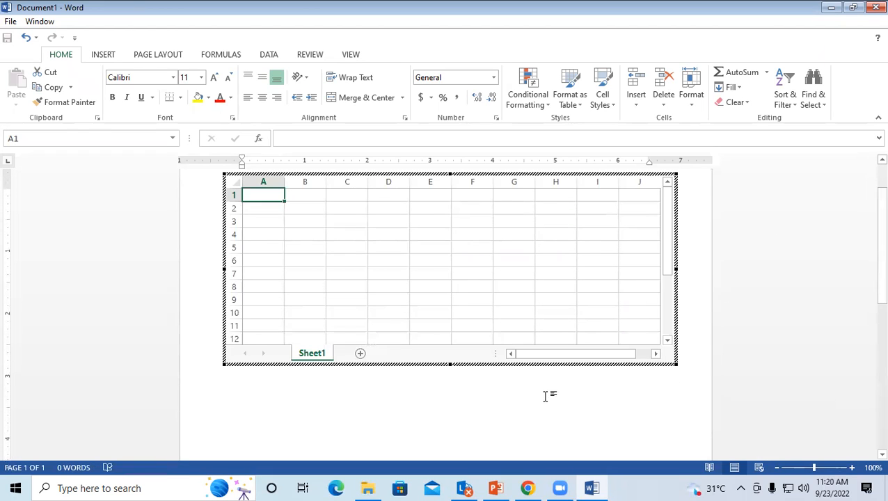
{"action": "left_click", "coordinate": [458, 414]}
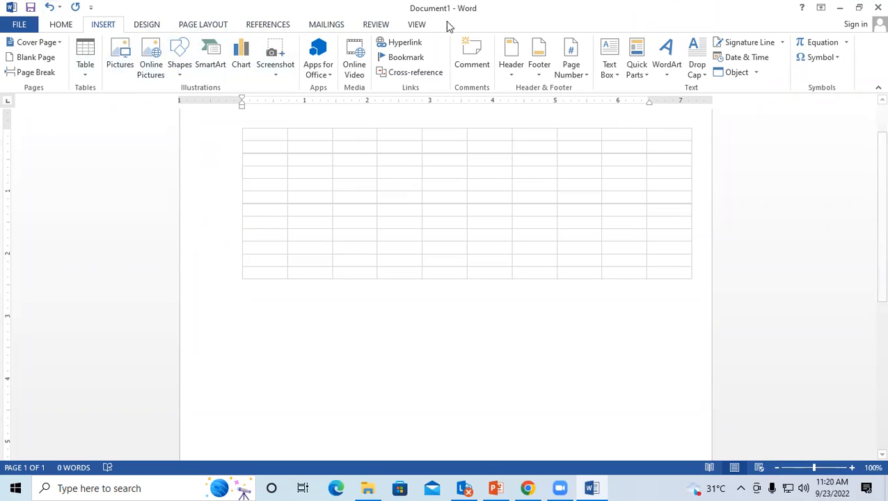
{"action": "left_click", "coordinate": [409, 182]}
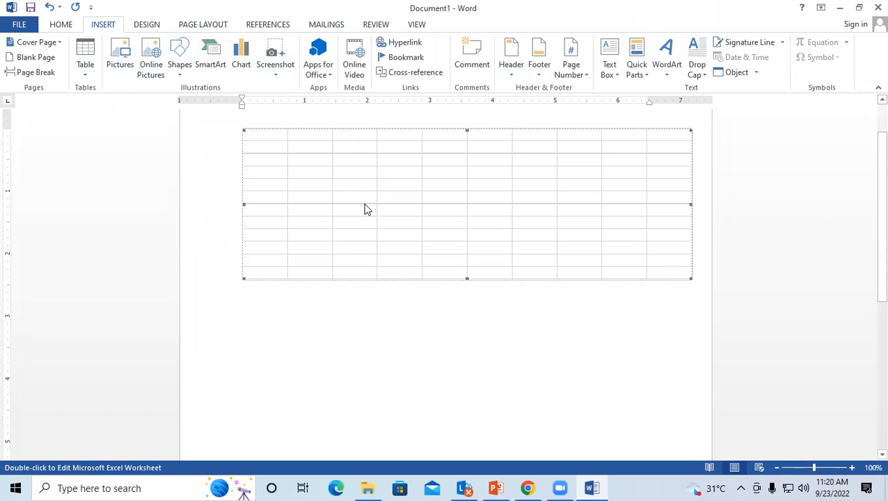
{"action": "double_click", "coordinate": [409, 192]}
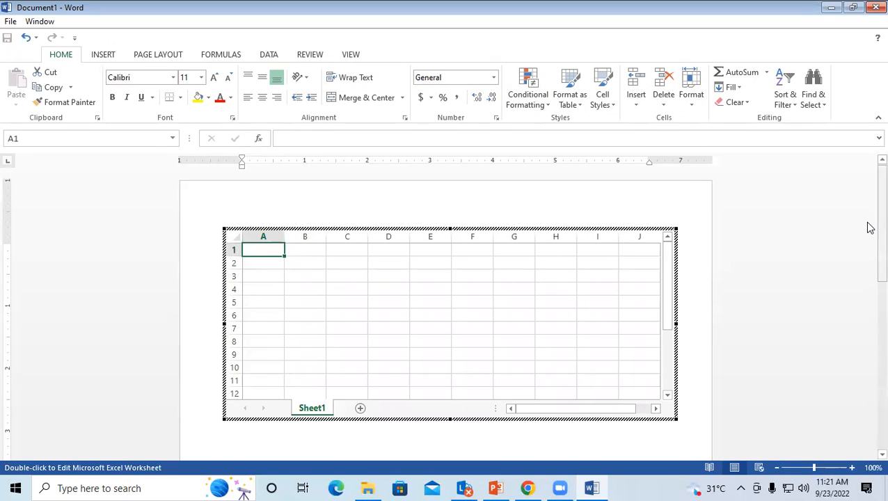
{"action": "left_click", "coordinate": [870, 249]}
{"action": "scroll", "coordinate": [870, 248], "scroll_direction": "down", "scroll_amount": 1}
{"action": "double_click", "coordinate": [418, 314]}
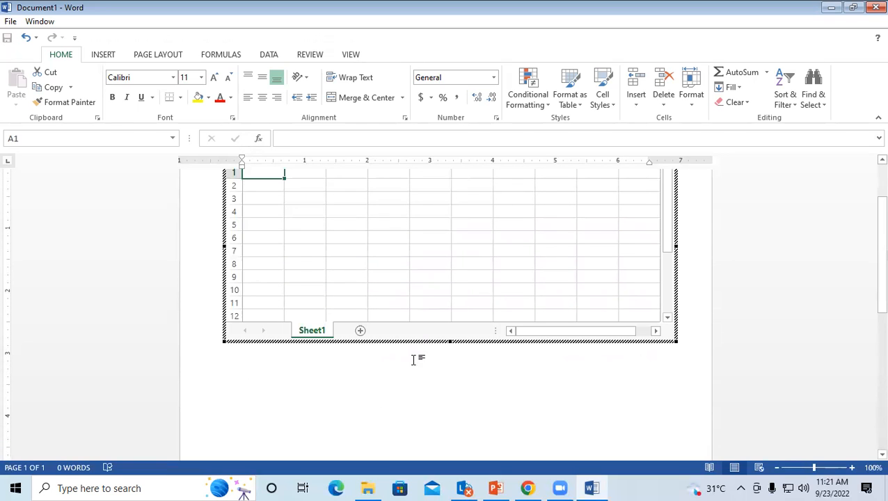
{"action": "left_click", "coordinate": [293, 366]}
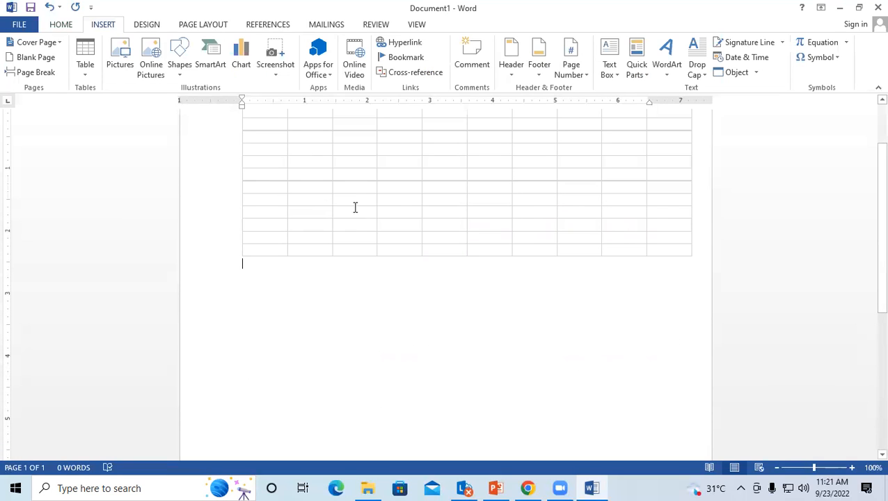
Step: Open the embedded worksheet for editing and merge and center cells B1:I2
{"action": "scroll", "coordinate": [868, 237], "scroll_direction": "up", "scroll_amount": 2}
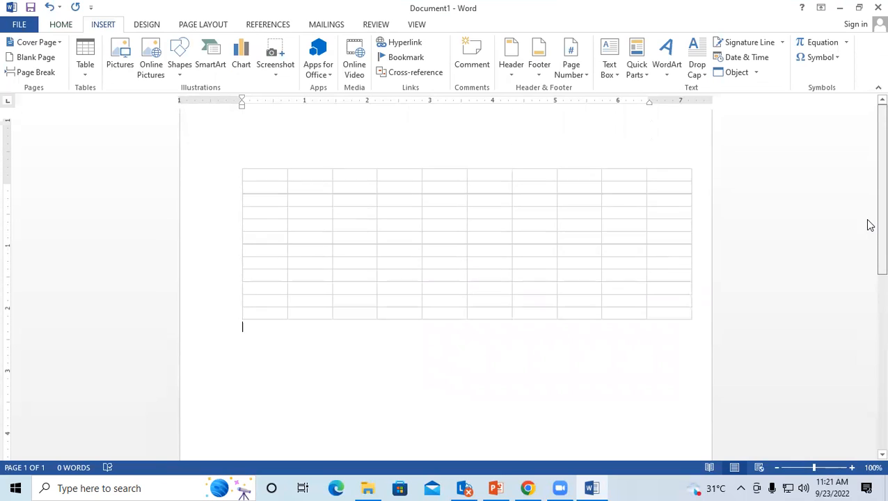
{"action": "double_click", "coordinate": [403, 245]}
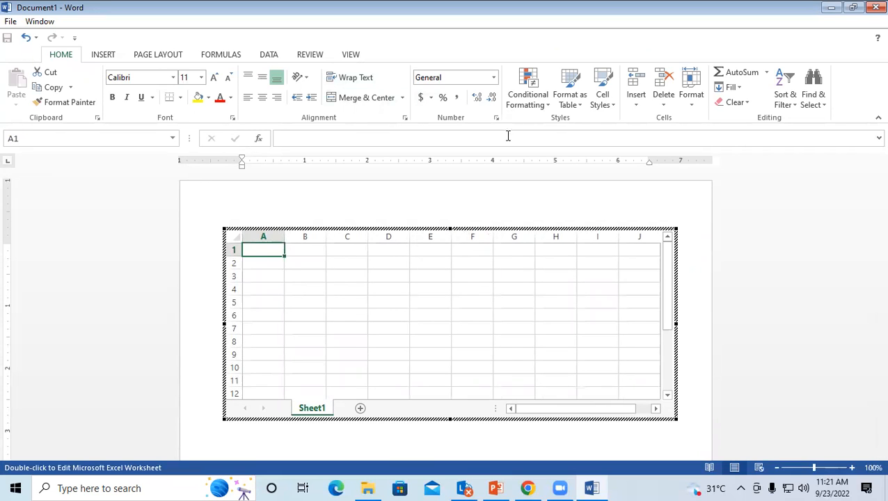
{"action": "left_click", "coordinate": [267, 263]}
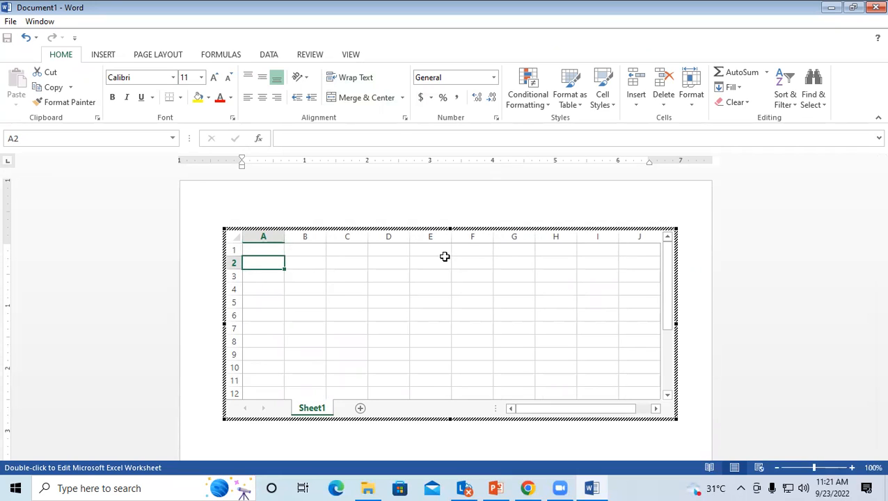
{"action": "left_click_drag", "start_coordinate": [321, 248], "coordinate": [598, 264]}
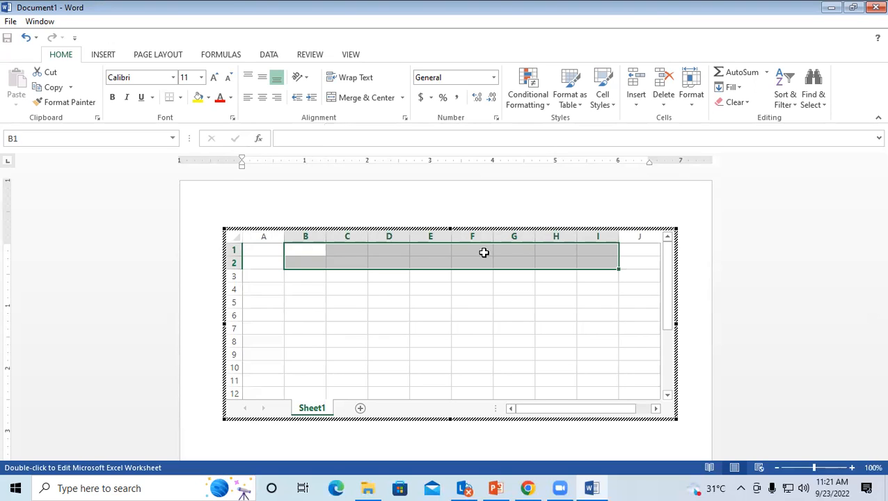
{"action": "left_click", "coordinate": [371, 98]}
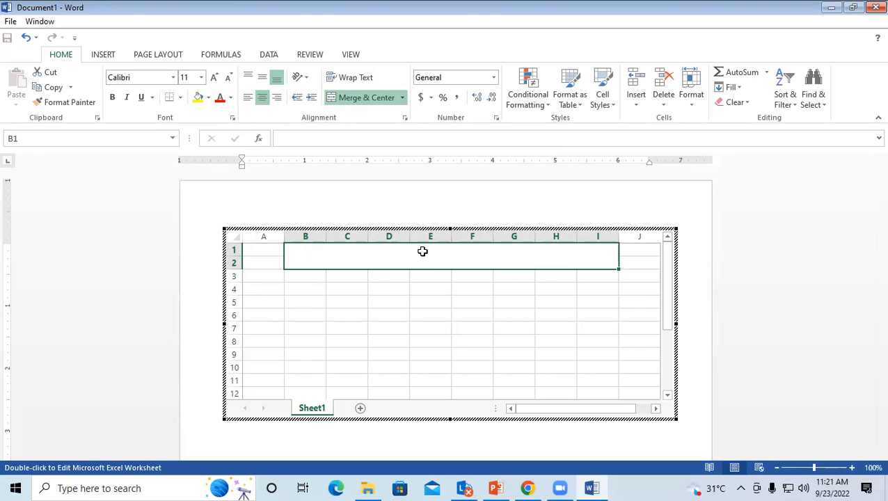
Step: Enter the title MARKSHEET in the merged cell B1:I2
{"action": "type", "text": "m"}
{"action": "key", "text": "BackSpace"}
{"action": "type", "text": "MARKSHEET"}
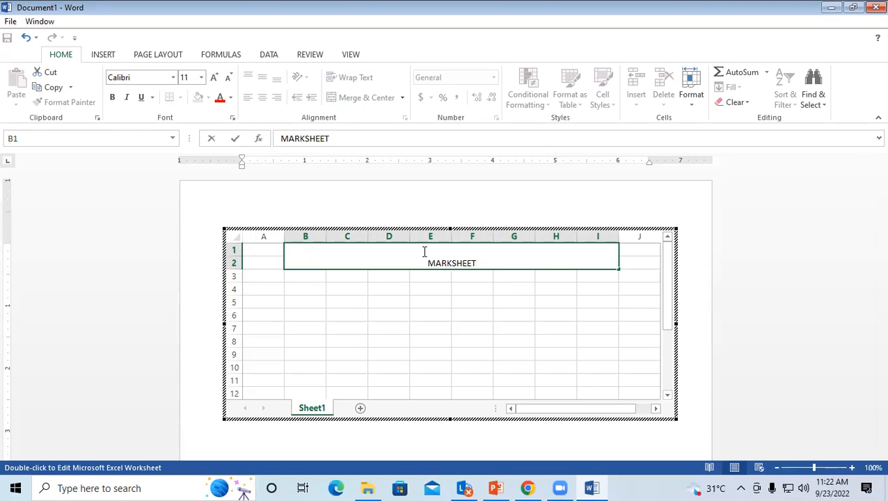
{"action": "left_click", "coordinate": [393, 290]}
Step: Increase the font size of the MARKSHEET title by seven increments
{"action": "left_click", "coordinate": [373, 253]}
{"action": "left_click", "coordinate": [214, 77]}
{"action": "left_click", "coordinate": [215, 77]}
{"action": "left_click", "coordinate": [214, 77]}
{"action": "left_click", "coordinate": [215, 77]}
{"action": "left_click", "coordinate": [214, 78]}
{"action": "left_click", "coordinate": [215, 77]}
{"action": "left_click", "coordinate": [215, 77]}
{"action": "left_click", "coordinate": [384, 325]}
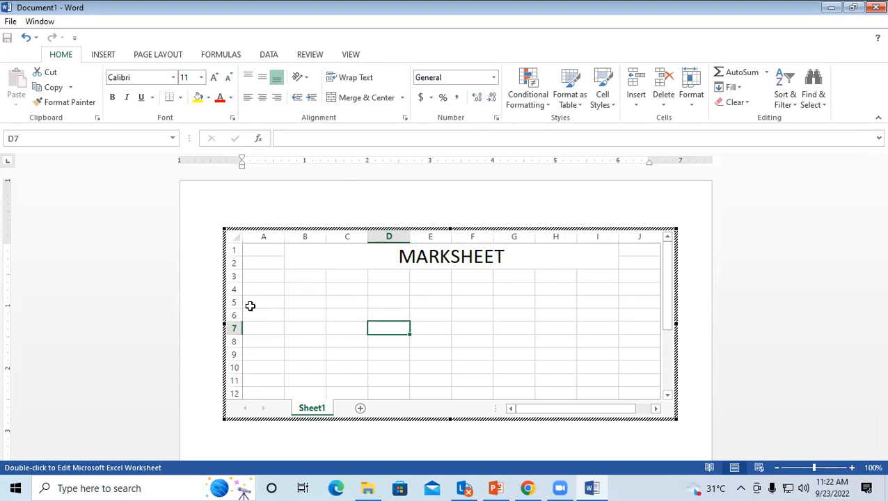
Step: Enter the column heading SR.NO in cell A3
{"action": "left_click", "coordinate": [267, 277]}
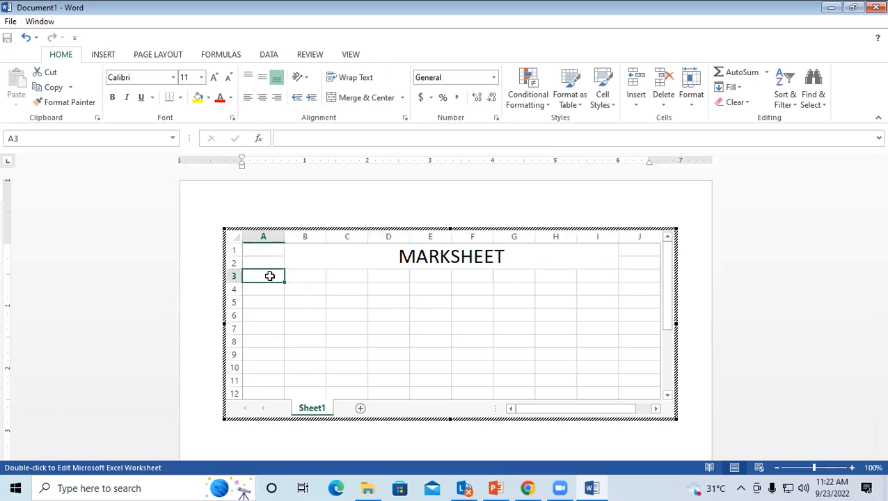
{"action": "type", "text": "SR.N"}
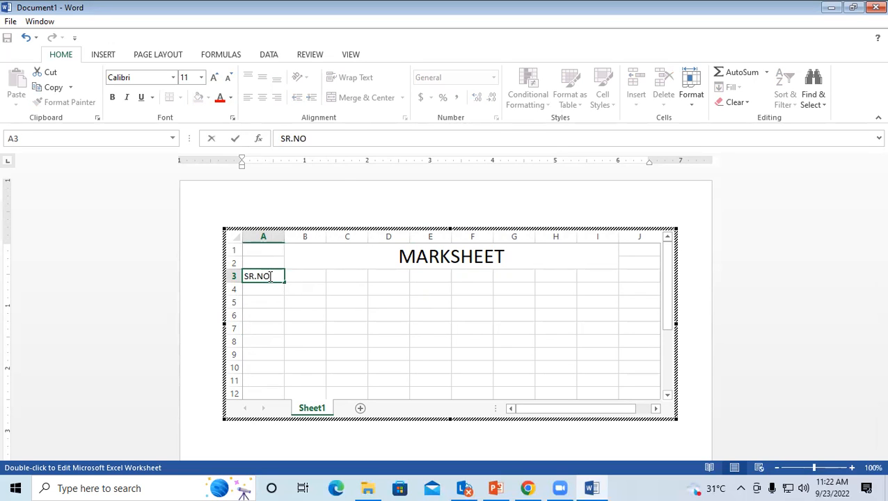
{"action": "type", "text": "O"}
{"action": "key", "text": "Return"}
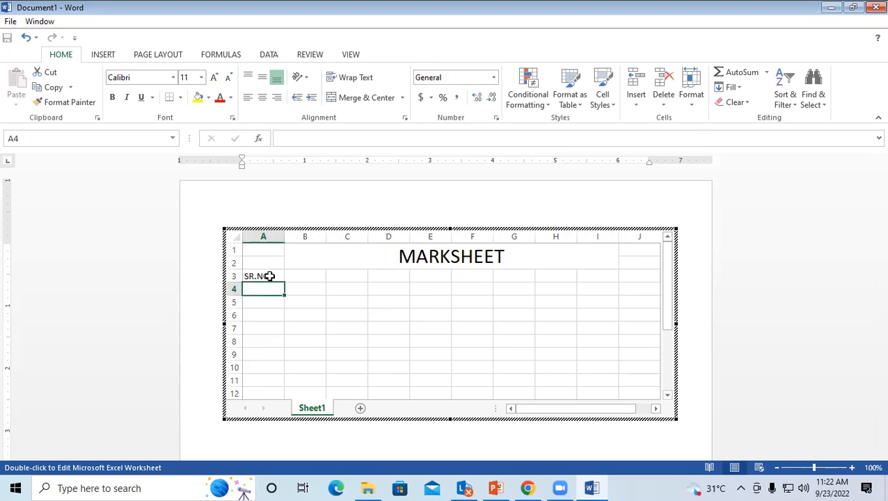
Step: Enter the serial numbers 1, 2, 3 and 4 in cells A4 to A7
{"action": "type", "text": "1"}
{"action": "key", "text": "Return"}
{"action": "type", "text": "2"}
{"action": "key", "text": "Return"}
{"action": "type", "text": "3"}
{"action": "key", "text": "Return"}
{"action": "type", "text": "4"}
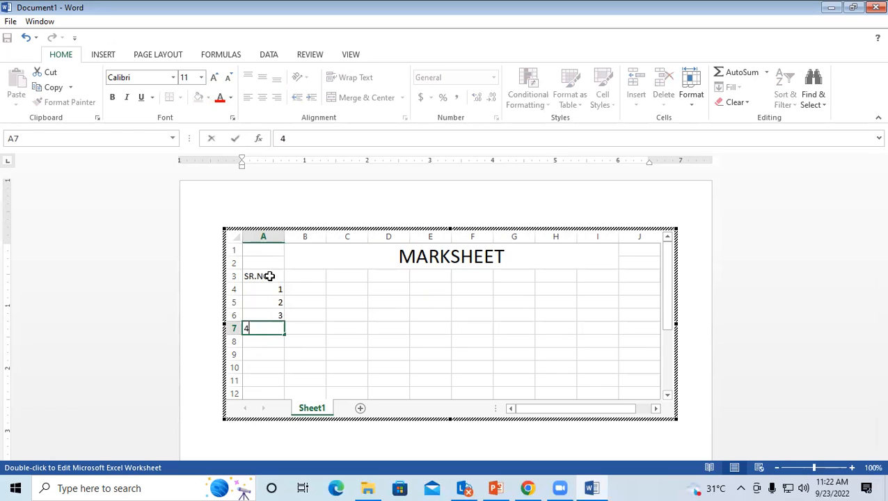
{"action": "left_click", "coordinate": [297, 327]}
Step: Clear the serial numbers 3 and 4 from cells A6 and A7
{"action": "left_click", "coordinate": [271, 316]}
{"action": "left_click_drag", "start_coordinate": [270, 325], "coordinate": [271, 329]}
{"action": "key", "text": "Delete"}
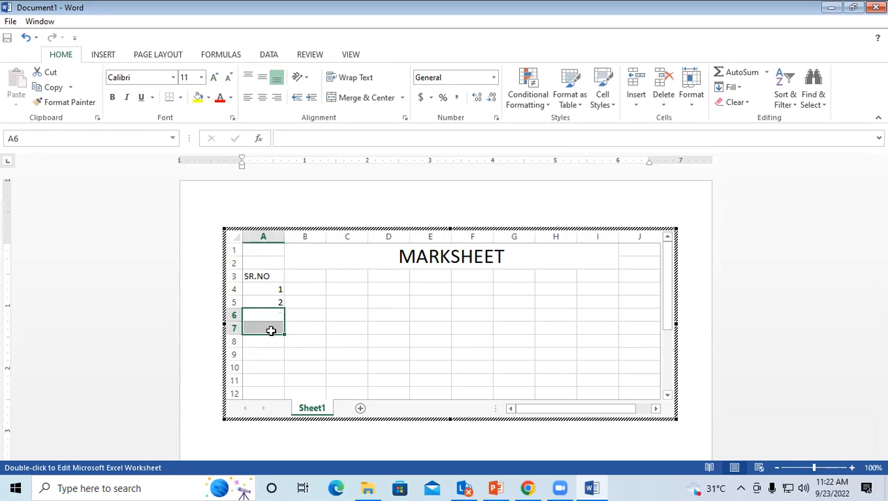
Step: Extend the number series from cells A4:A5 down to cell A12 with AutoFill
{"action": "left_click", "coordinate": [253, 286]}
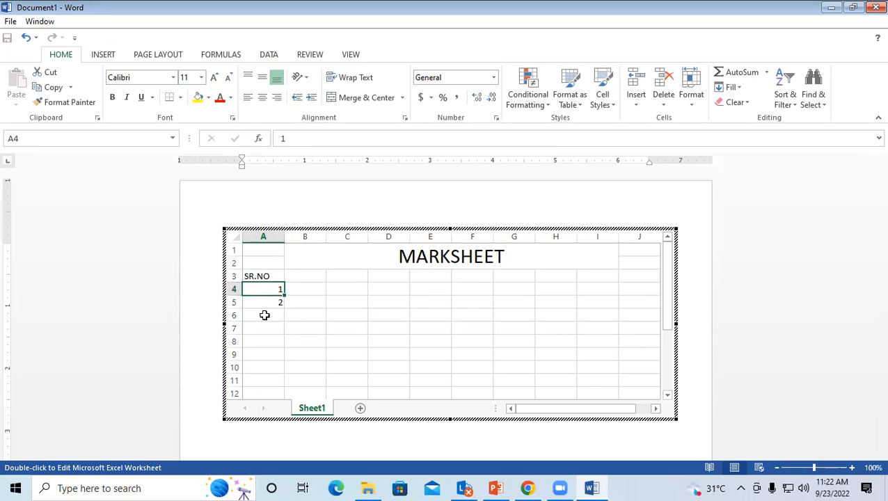
{"action": "left_click", "coordinate": [266, 301]}
{"action": "left_click_drag", "start_coordinate": [263, 287], "coordinate": [263, 298]}
{"action": "left_click", "coordinate": [264, 325]}
{"action": "left_click", "coordinate": [261, 287]}
{"action": "left_click_drag", "start_coordinate": [263, 288], "coordinate": [264, 307]}
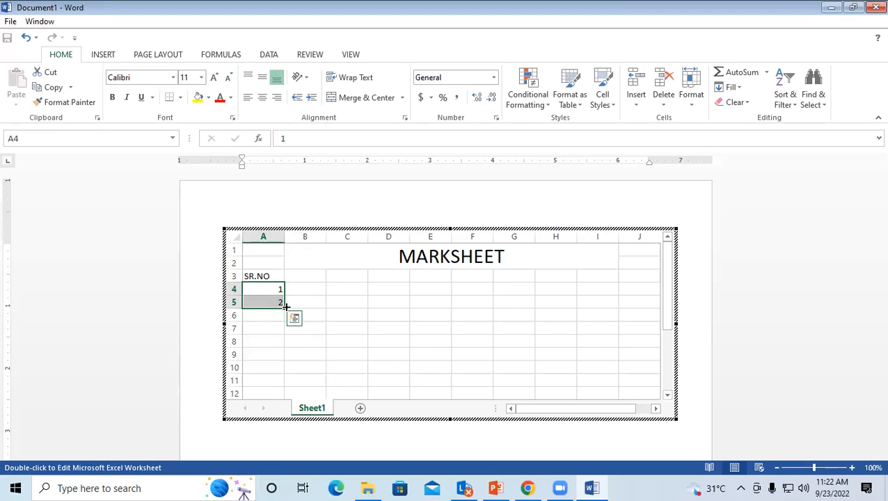
{"action": "left_click_drag", "start_coordinate": [286, 306], "coordinate": [314, 404]}
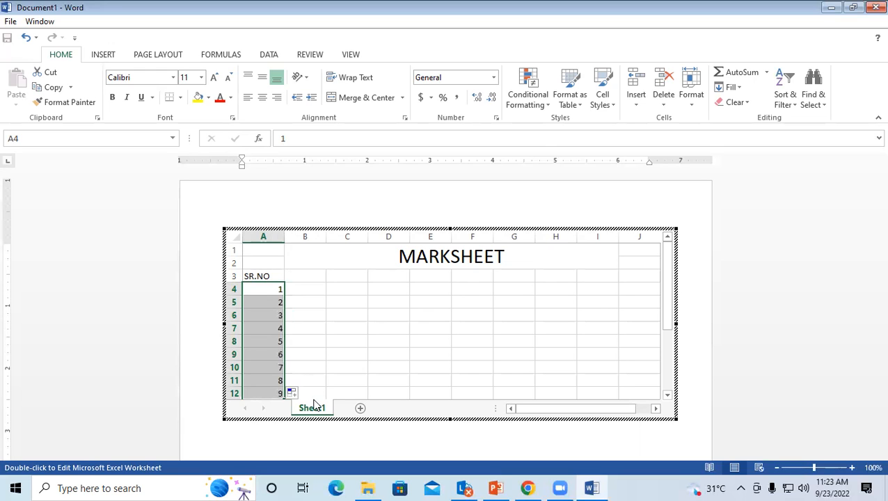
Step: Extend the embedded worksheet's frame downward to show 14 rows
{"action": "scroll", "coordinate": [283, 307], "scroll_direction": "down", "scroll_amount": 1}
{"action": "scroll", "coordinate": [285, 327], "scroll_direction": "up", "scroll_amount": 1}
{"action": "scroll", "coordinate": [278, 356], "scroll_direction": "down", "scroll_amount": 1}
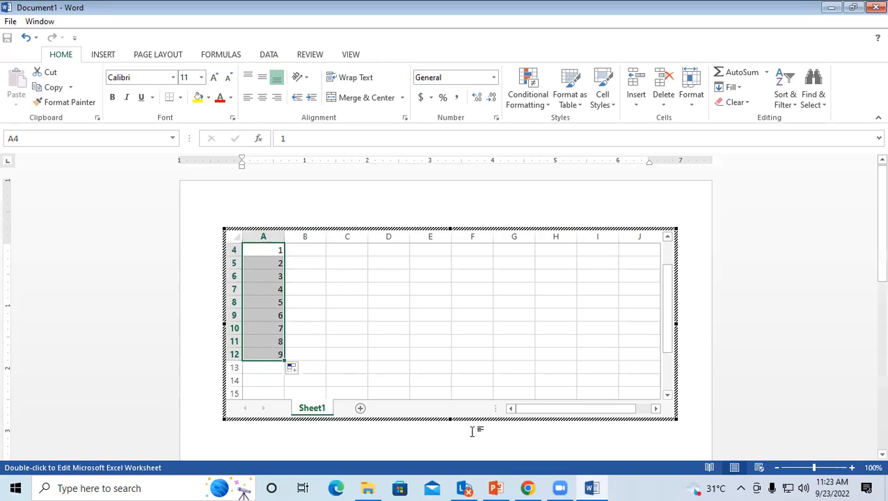
{"action": "left_click_drag", "start_coordinate": [451, 419], "coordinate": [452, 447]}
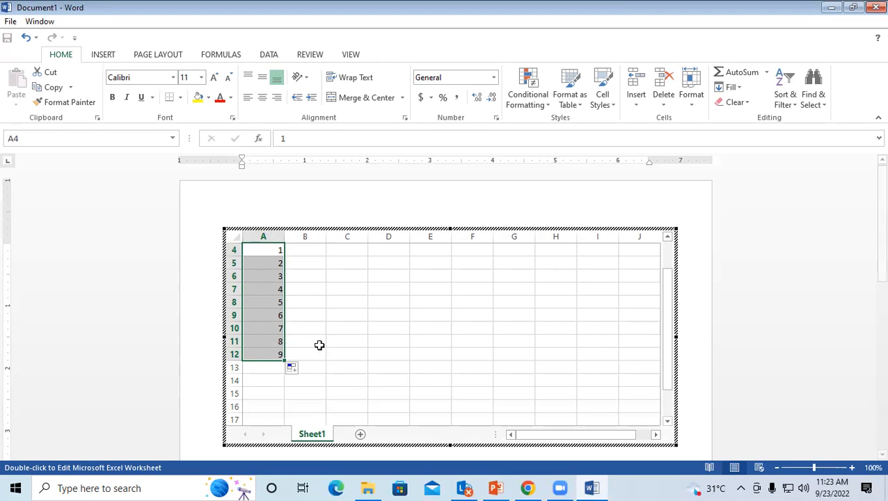
Step: Clear all the serial numbers from cells A4:A12
{"action": "left_click", "coordinate": [270, 275]}
{"action": "left_click_drag", "start_coordinate": [268, 254], "coordinate": [277, 353]}
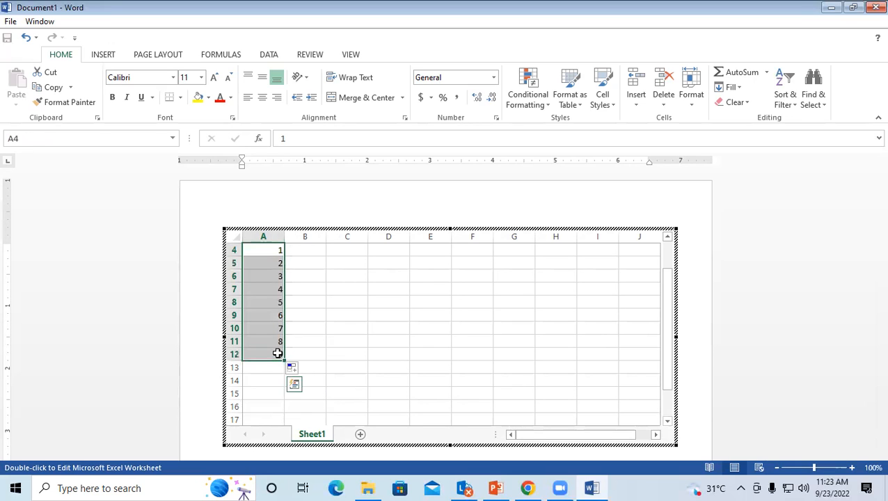
{"action": "key", "text": "Delete"}
{"action": "scroll", "coordinate": [275, 348], "scroll_direction": "up", "scroll_amount": 1}
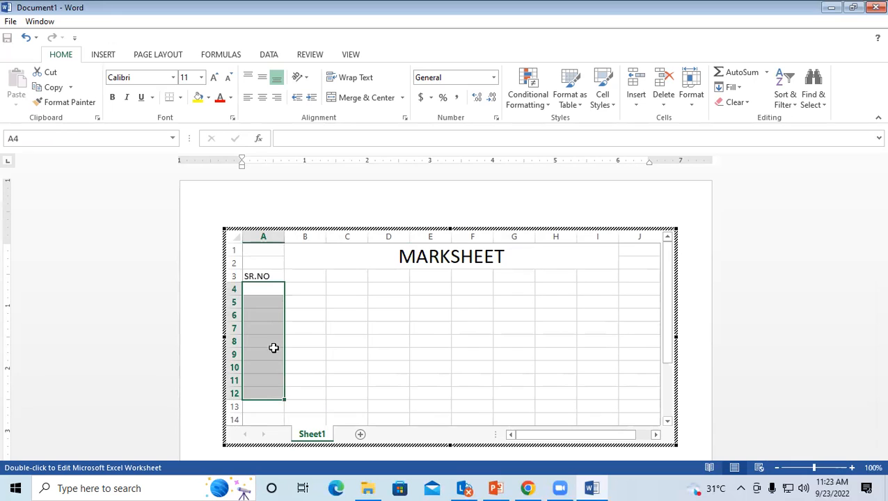
Step: Enter the serial numbers 1 and 2 in cells A4 and A5
{"action": "left_click", "coordinate": [266, 287]}
{"action": "type", "text": "1"}
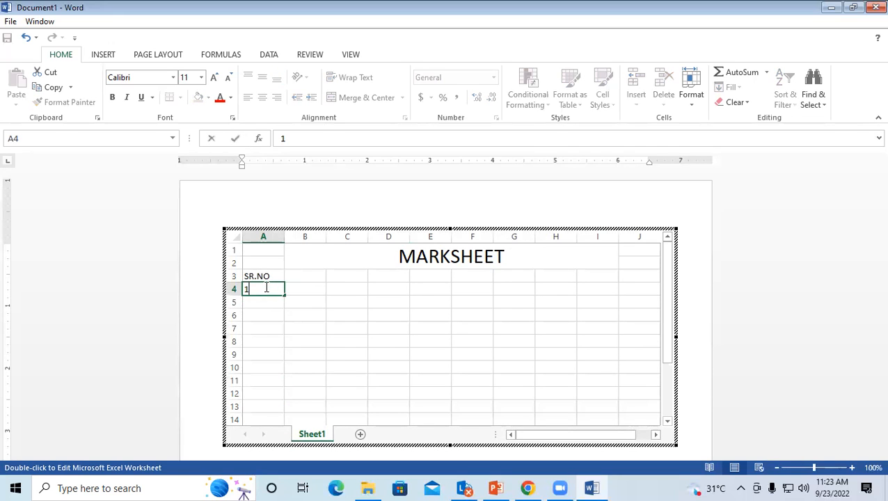
{"action": "key", "text": "Return"}
{"action": "type", "text": "2"}
{"action": "key", "text": "Return"}
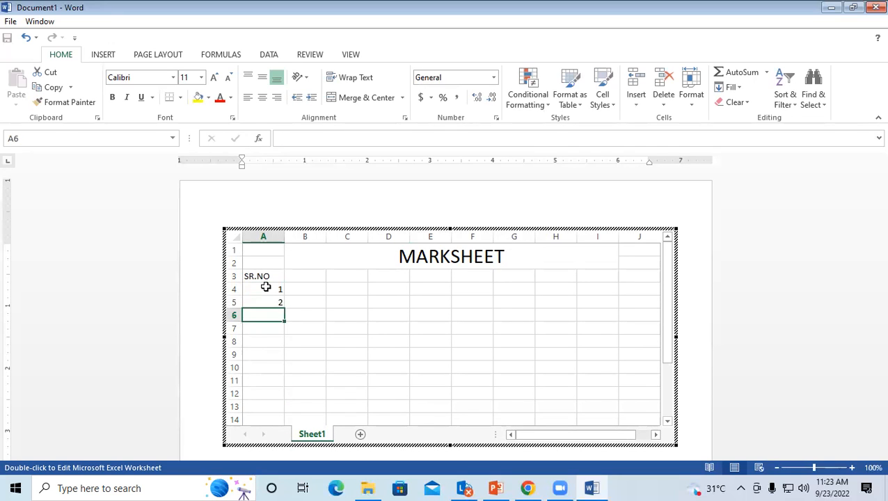
Step: Extend the serial number series from cells A4:A5 down to cell A13 with AutoFill
{"action": "left_click", "coordinate": [266, 287]}
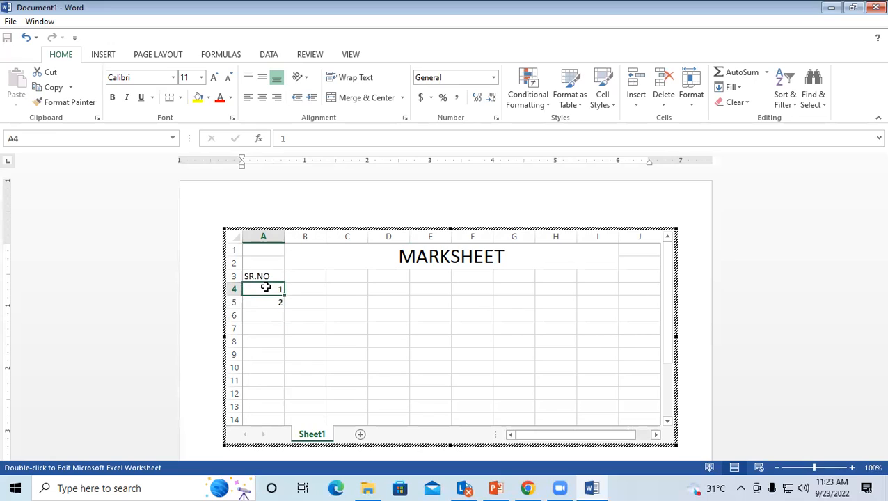
{"action": "left_click_drag", "start_coordinate": [266, 287], "coordinate": [269, 302]}
{"action": "left_click", "coordinate": [307, 288]}
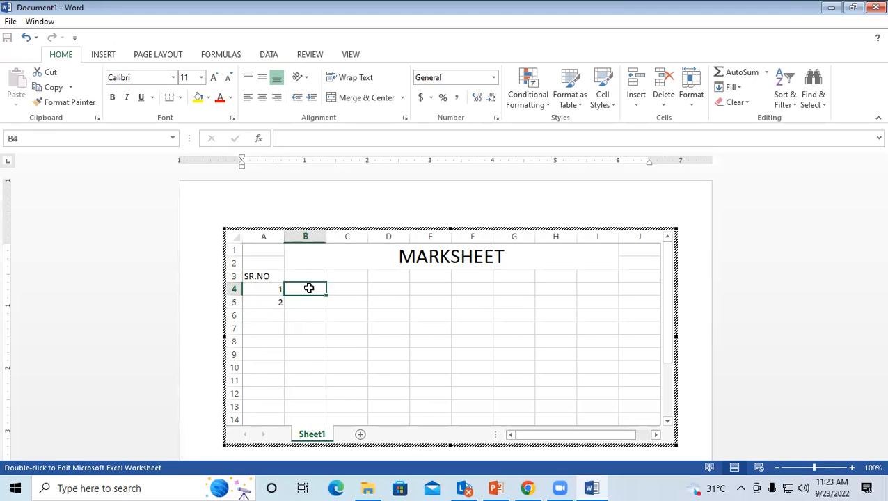
{"action": "left_click", "coordinate": [259, 289]}
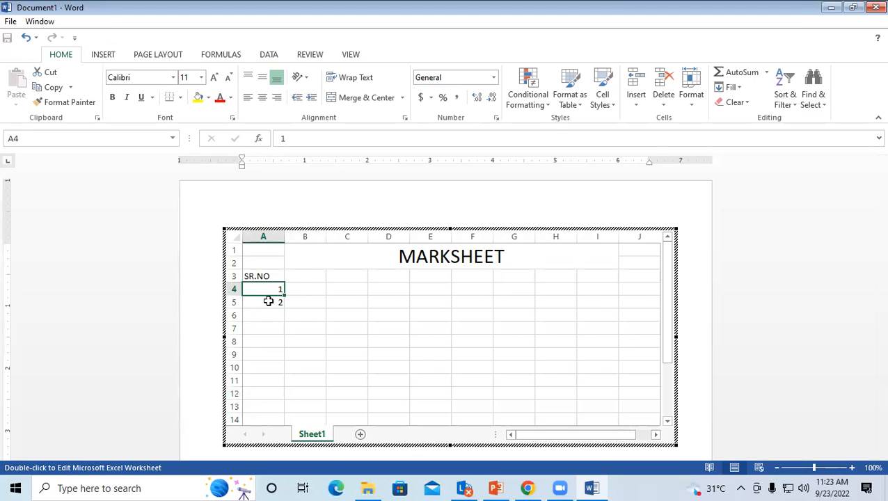
{"action": "left_click", "coordinate": [270, 302]}
{"action": "left_click", "coordinate": [262, 286]}
{"action": "left_click_drag", "start_coordinate": [257, 286], "coordinate": [257, 300]}
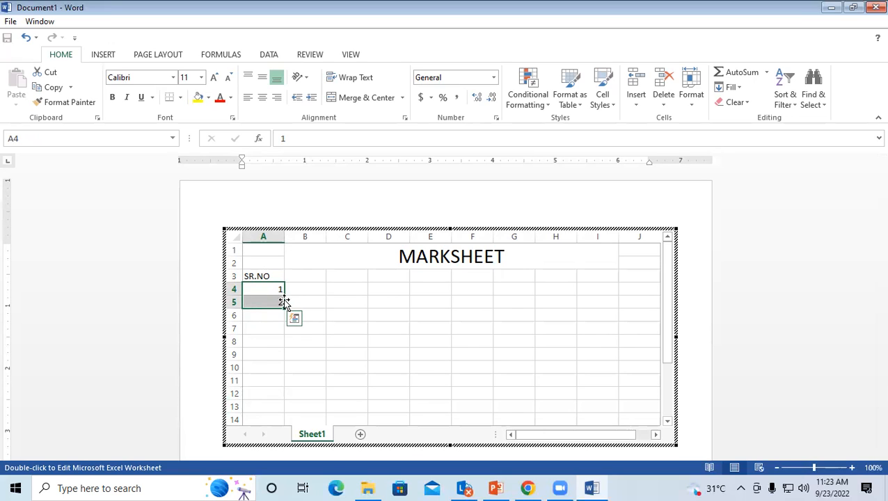
{"action": "left_click_drag", "start_coordinate": [286, 309], "coordinate": [309, 410]}
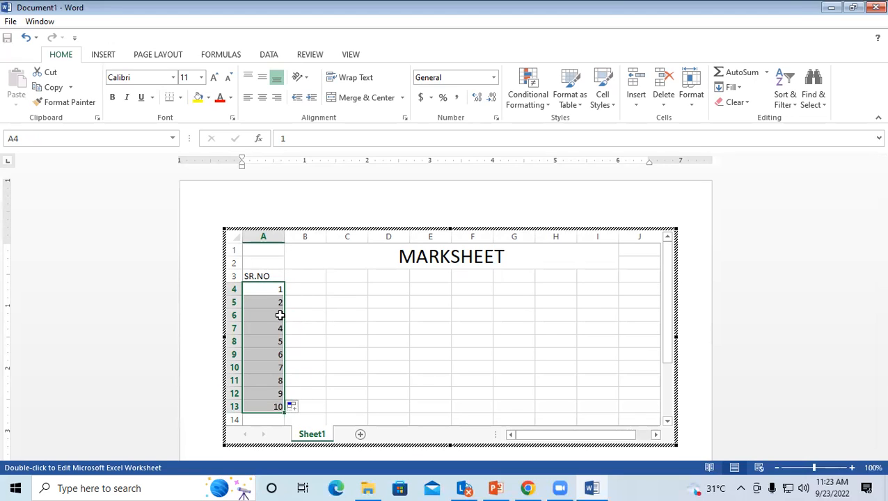
Step: Enter 2 and 4 in cells B4 and B5 and extend that series down to cell B13 with AutoFill
{"action": "left_click", "coordinate": [267, 290]}
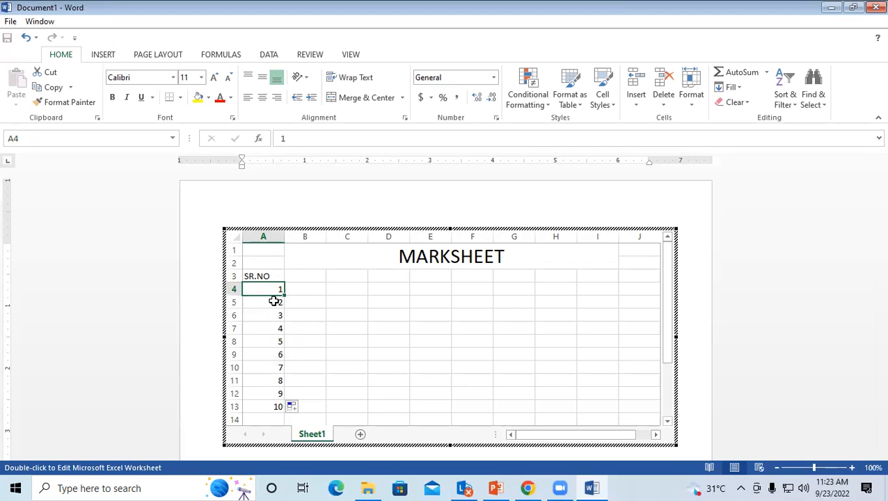
{"action": "left_click", "coordinate": [275, 301]}
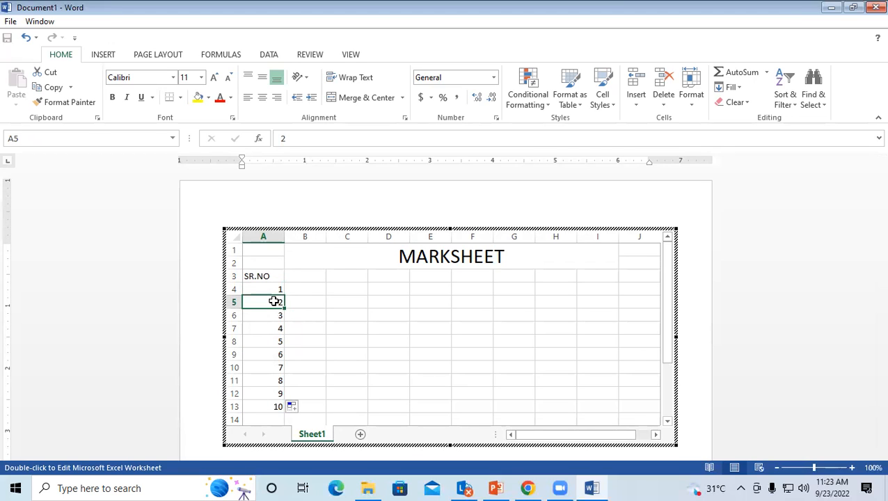
{"action": "left_click", "coordinate": [311, 287]}
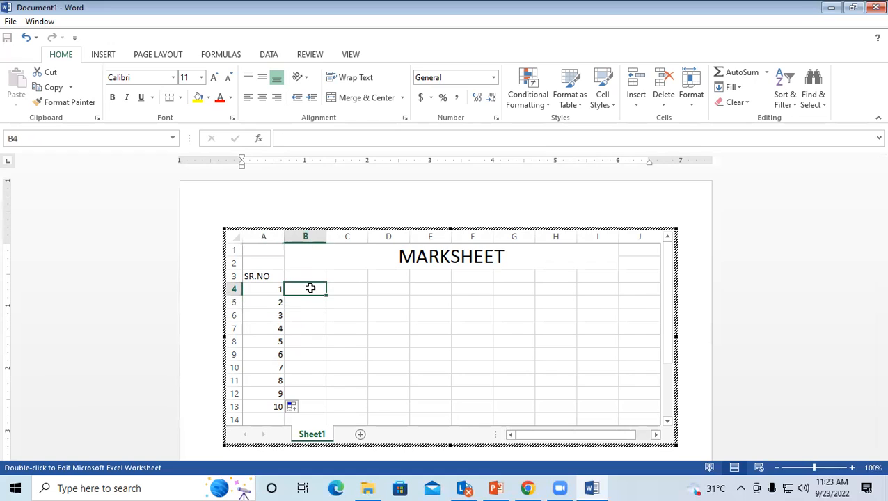
{"action": "type", "text": "2"}
{"action": "key", "text": "Return"}
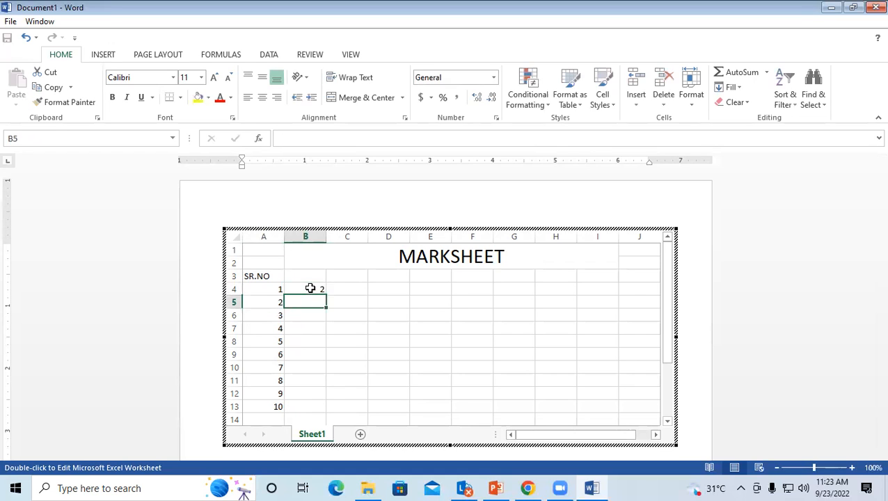
{"action": "type", "text": "4"}
{"action": "key", "text": "Return"}
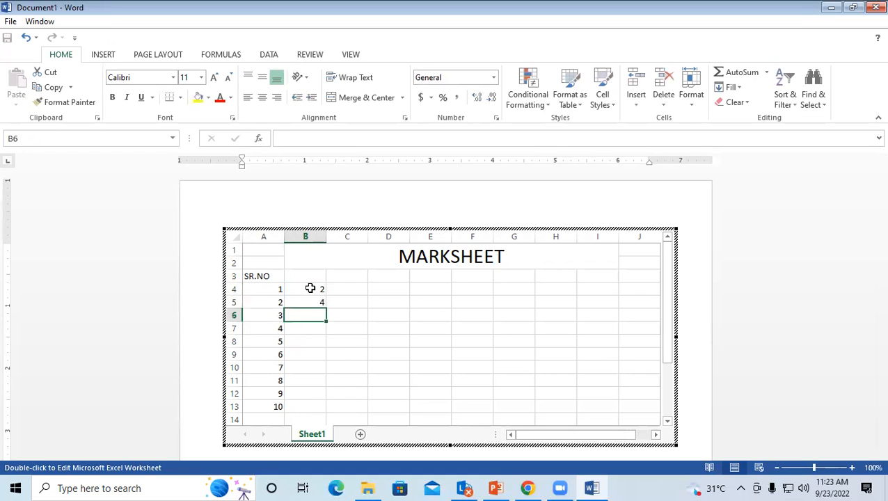
{"action": "left_click_drag", "start_coordinate": [310, 288], "coordinate": [340, 412]}
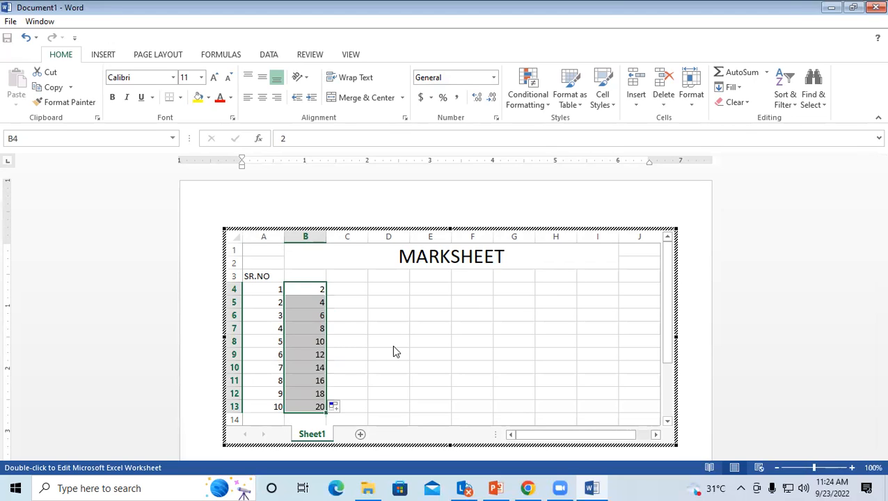
Step: Clear the even-number series from cells B4:B13
{"action": "key", "text": "Delete"}
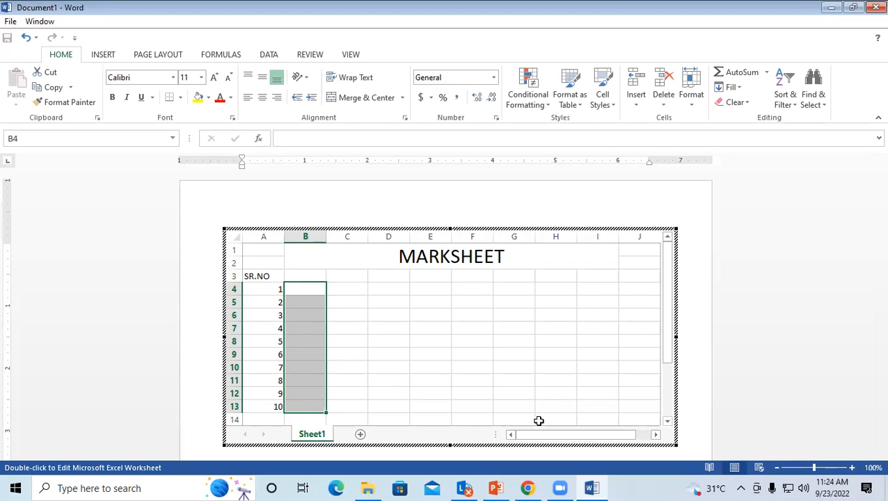
{"action": "left_click", "coordinate": [260, 292]}
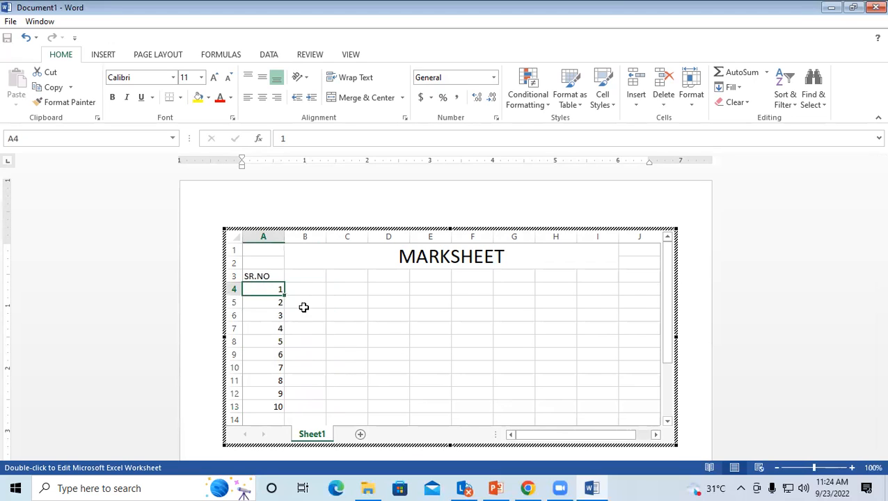
{"action": "left_click", "coordinate": [363, 299]}
Step: Enter the column heading NAME in cell B3
{"action": "left_click", "coordinate": [311, 275]}
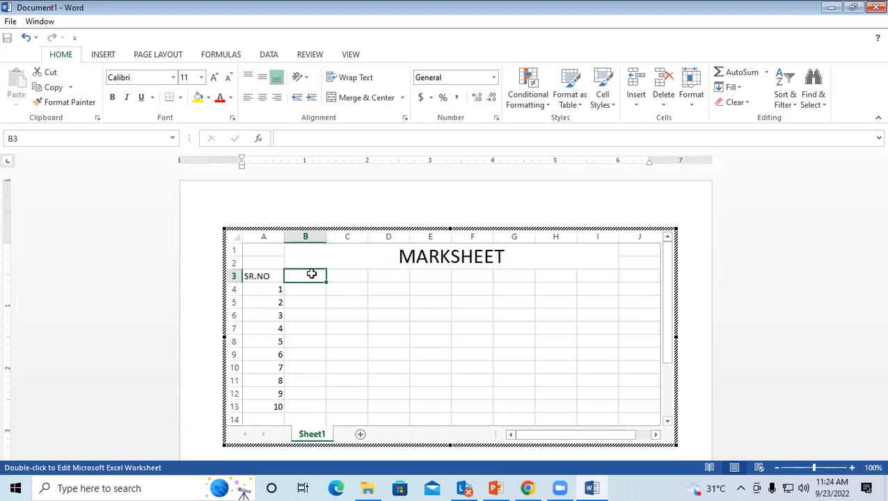
{"action": "type", "text": "NT"}
{"action": "key", "text": "BackSpace"}
{"action": "key", "text": "BackSpace"}
{"action": "type", "text": "NAME"}
{"action": "key", "text": "Tab"}
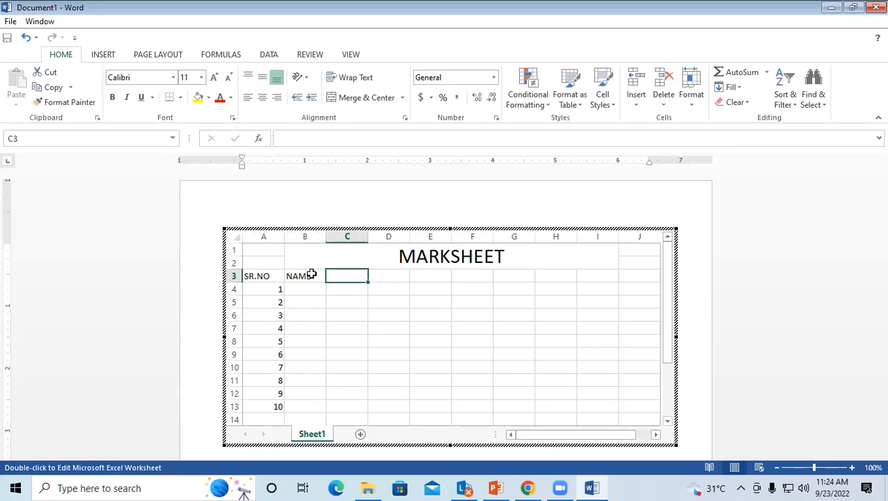
Step: Enter the subject headings H, E and M in cells C3, D3 and E3
{"action": "type", "text": "H"}
{"action": "key", "text": "Tab"}
{"action": "type", "text": "E"}
{"action": "key", "text": "Tab"}
{"action": "type", "text": "S"}
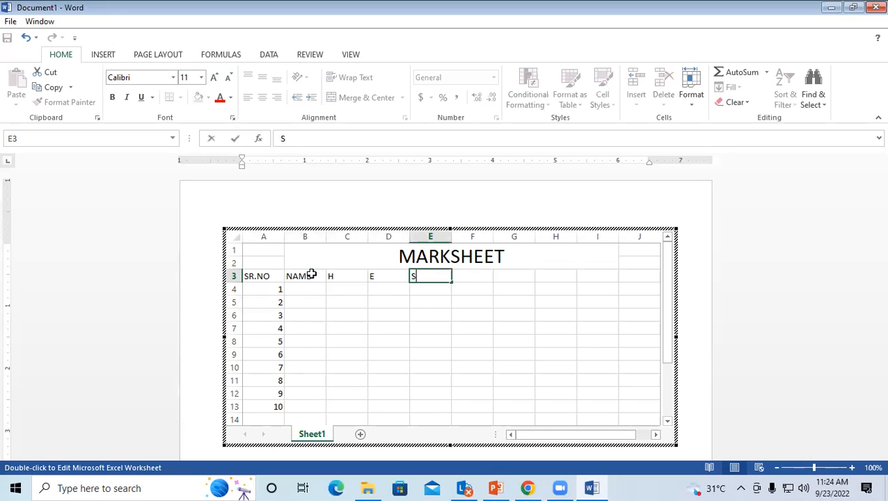
{"action": "key", "text": "BackSpace"}
{"action": "type", "text": "M"}
{"action": "key", "text": "Tab"}
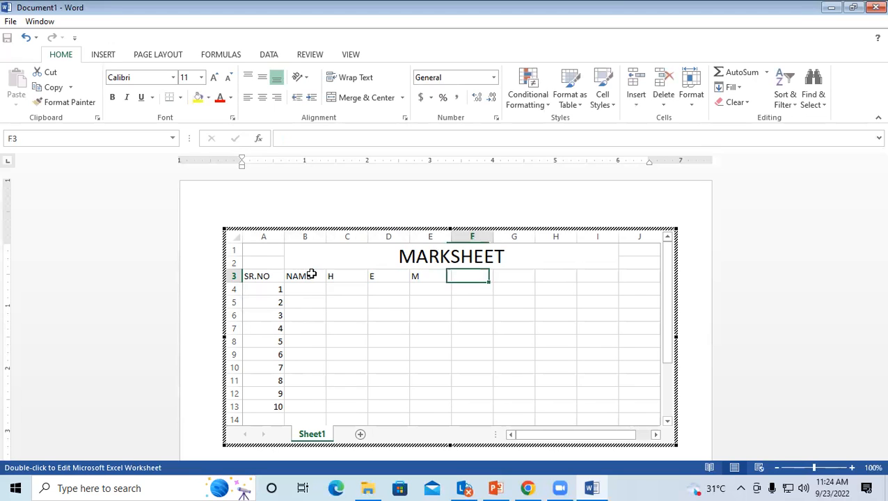
Step: Enter the subject headings S, S.S and C in cells F3, G3 and H3
{"action": "type", "text": "S"}
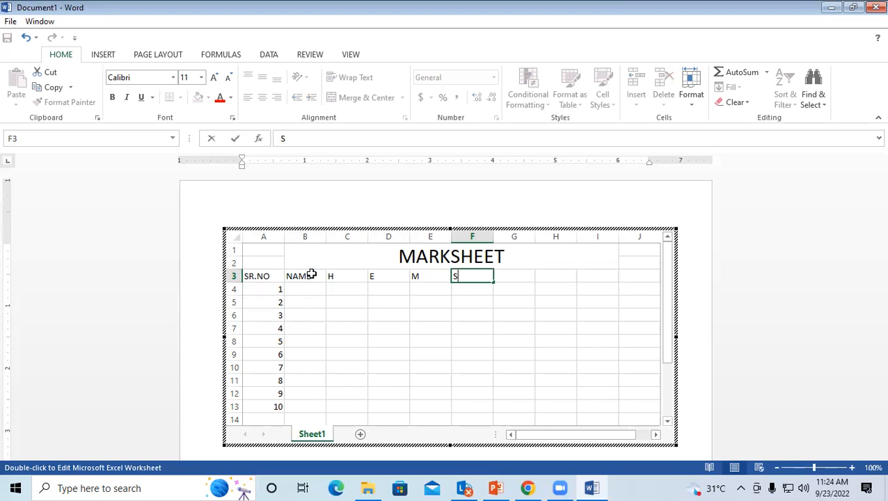
{"action": "key", "text": "Tab"}
{"action": "type", "text": "S.S"}
{"action": "key", "text": "Tab"}
{"action": "type", "text": "C"}
{"action": "key", "text": "Tab"}
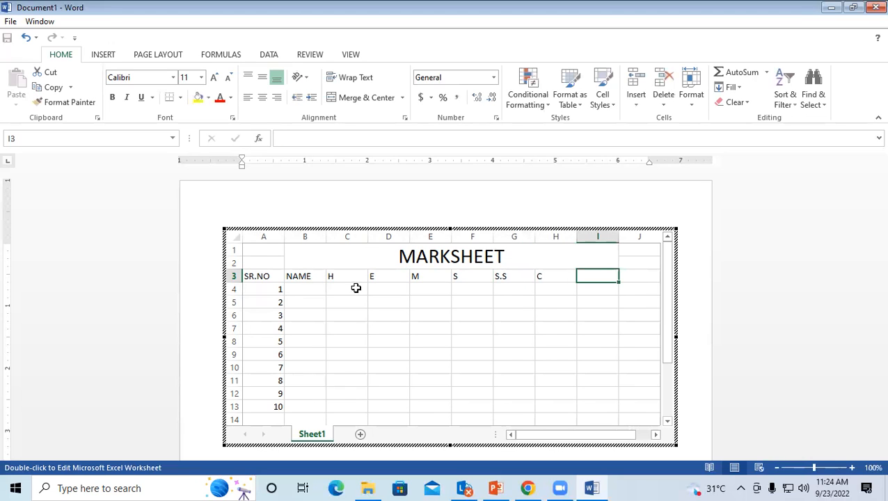
{"action": "left_click", "coordinate": [508, 289]}
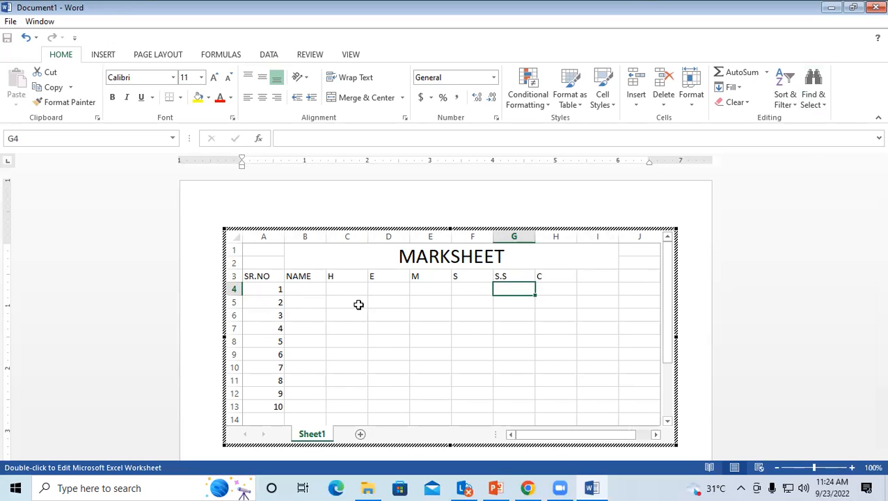
{"action": "left_click", "coordinate": [334, 289]}
{"action": "left_click_drag", "start_coordinate": [343, 276], "coordinate": [557, 276]}
{"action": "left_click", "coordinate": [389, 312]}
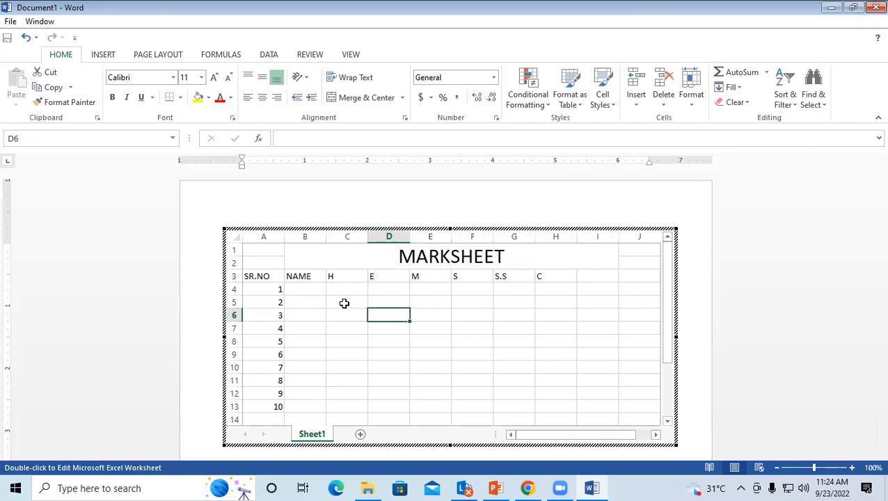
Step: Enter the first three students' names in cells B4:B6 under the NAME heading
{"action": "left_click", "coordinate": [311, 288]}
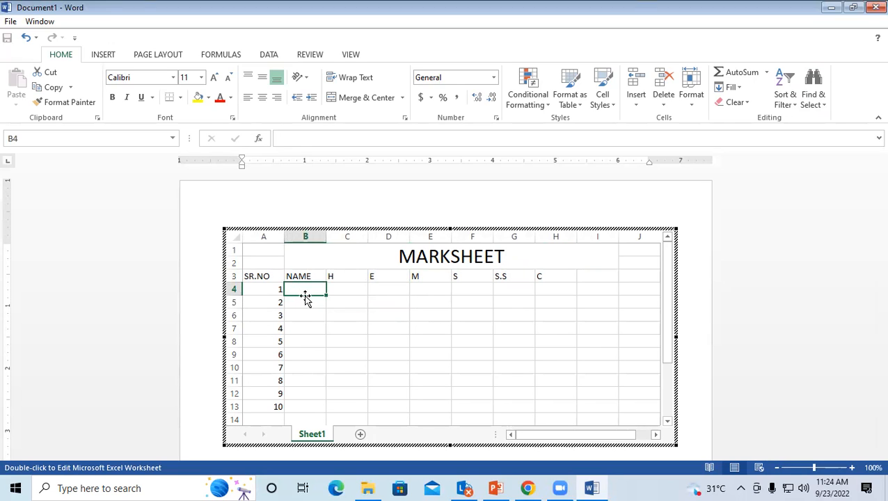
{"action": "type", "text": "RAHUL"}
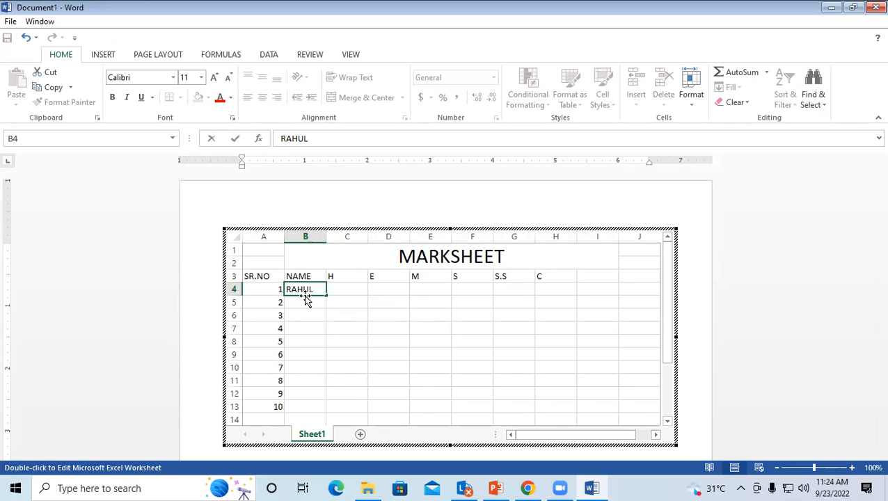
{"action": "key", "text": "Return"}
{"action": "type", "text": "RAVI"}
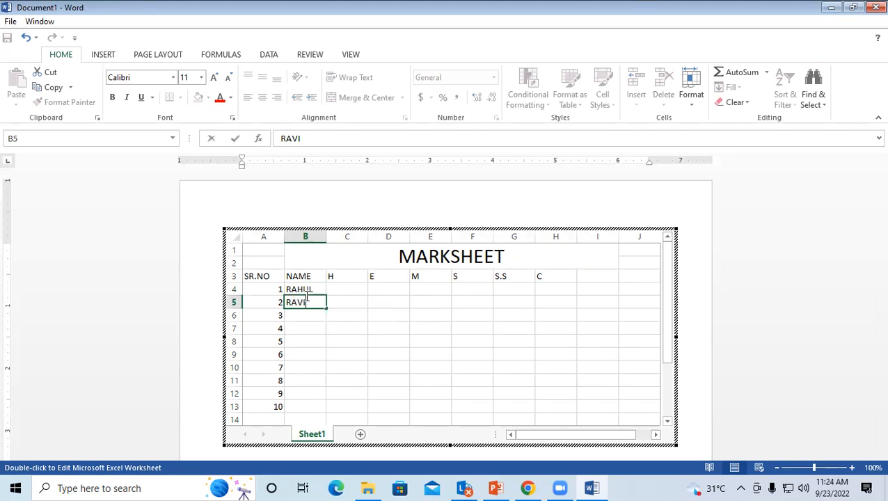
{"action": "key", "text": "Return"}
{"action": "type", "text": "RITEHS"}
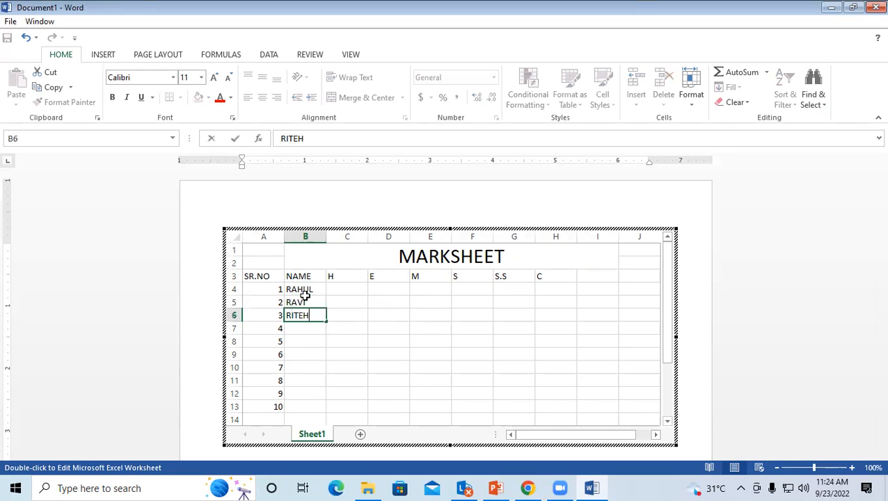
{"action": "key", "text": "BackSpace"}
{"action": "key", "text": "BackSpace"}
{"action": "type", "text": "SH"}
{"action": "key", "text": "Return"}
Step: Enter the student names for serial numbers 4 to 6 in cells B7:B9
{"action": "type", "text": "CHANDAN"}
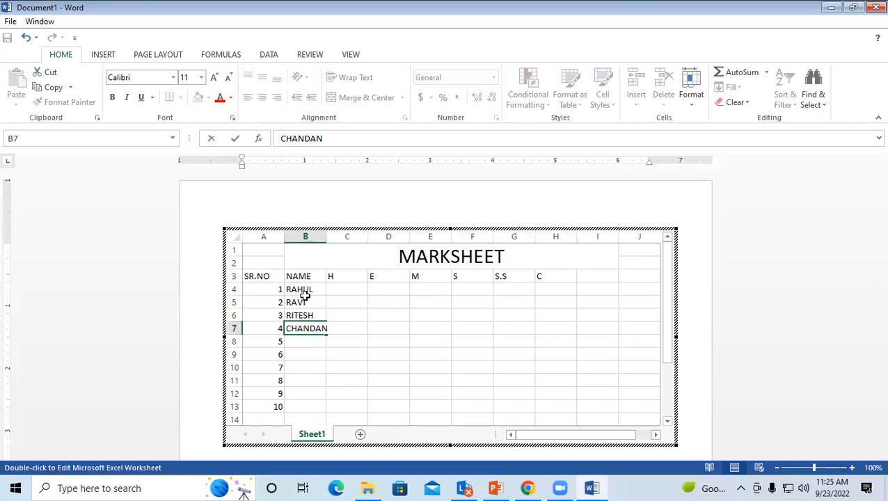
{"action": "key", "text": "Return"}
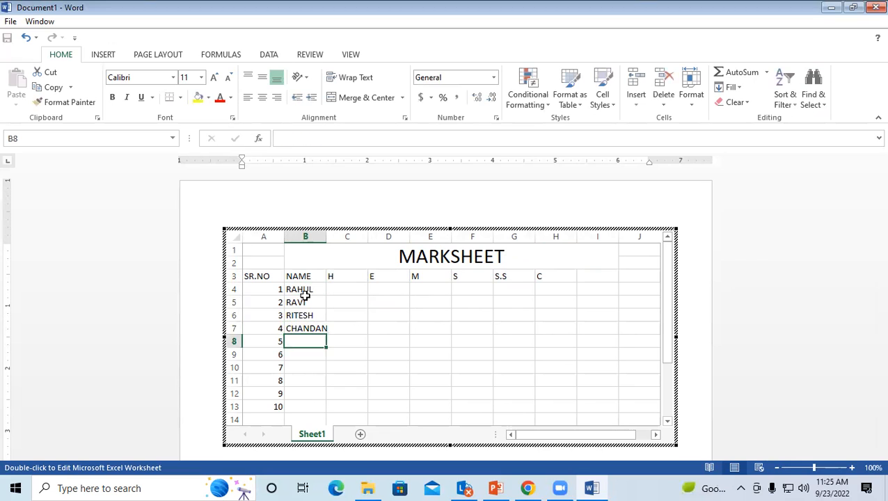
{"action": "type", "text": "SURESH"}
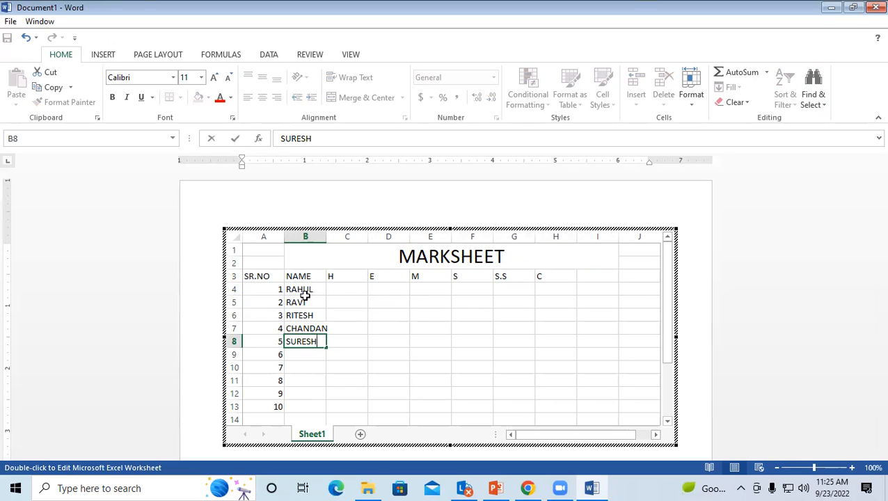
{"action": "key", "text": "Return"}
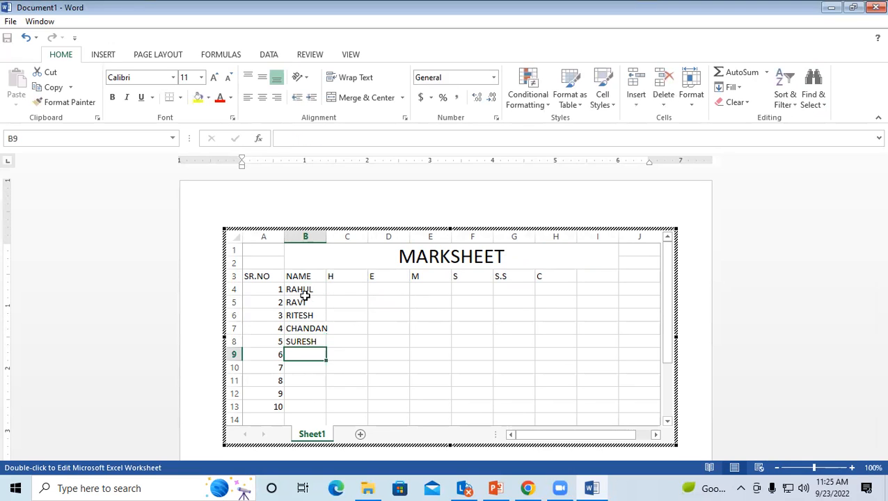
{"action": "type", "text": "RAM"}
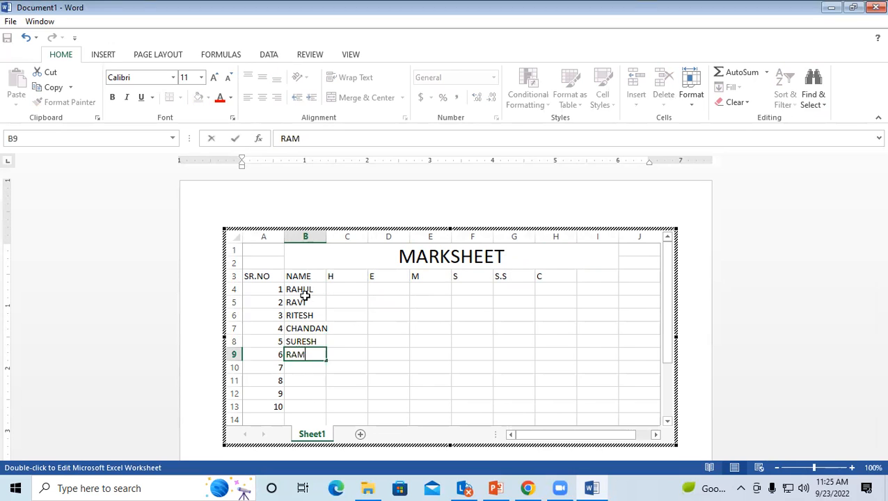
{"action": "key", "text": "Return"}
Step: Enter the student names for serial numbers 7 to 10 in cells B10:B13
{"action": "type", "text": "DEEPAK"}
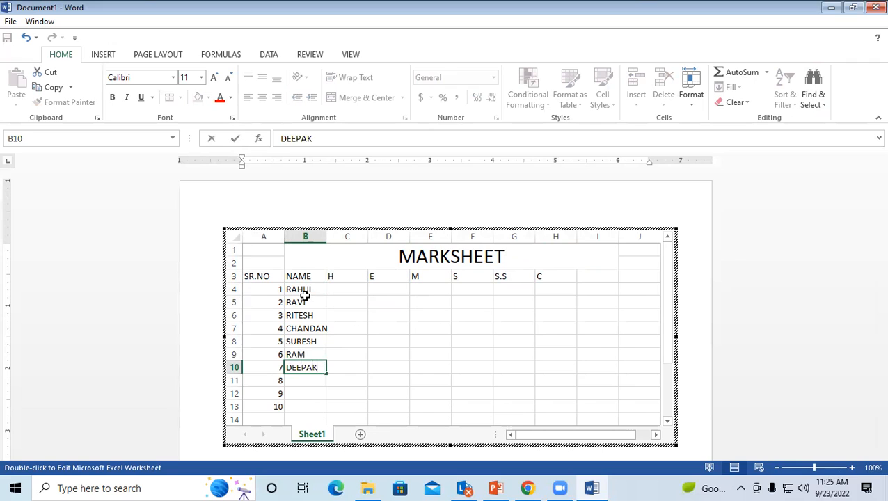
{"action": "key", "text": "Return"}
{"action": "type", "text": "PRADEEP"}
{"action": "key", "text": "Return"}
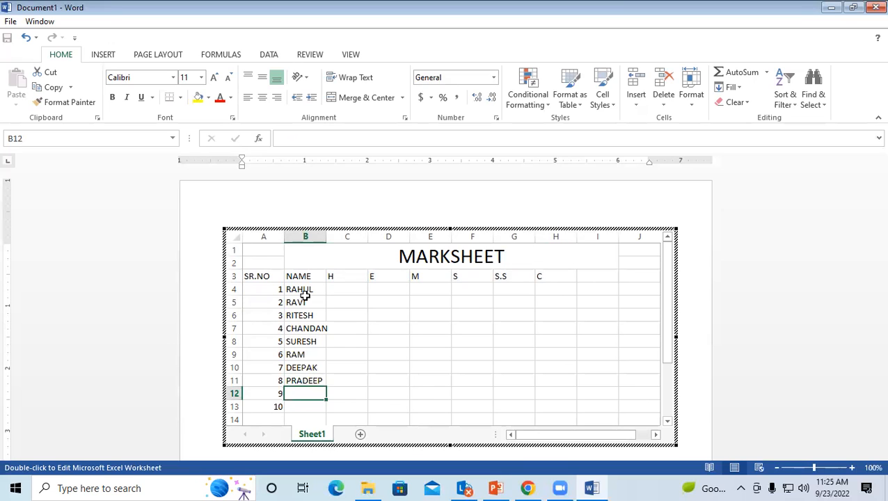
{"action": "type", "text": "RAMU"}
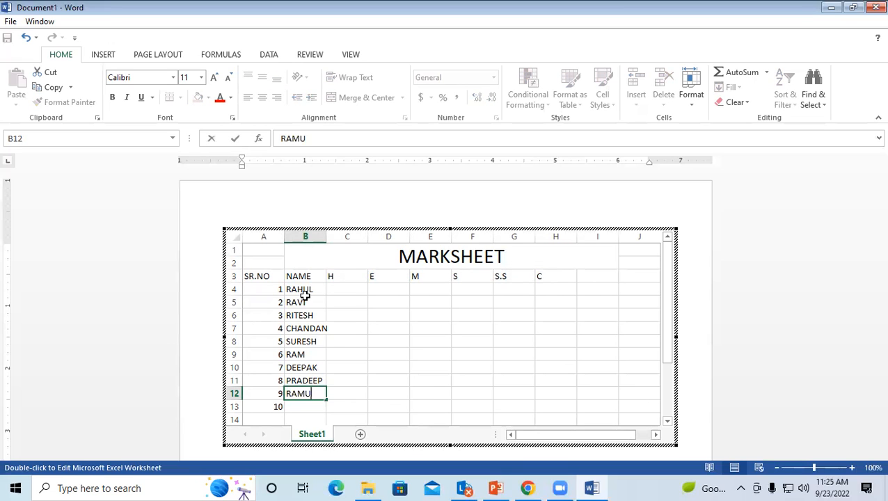
{"action": "key", "text": "Return"}
{"action": "type", "text": "RAM"}
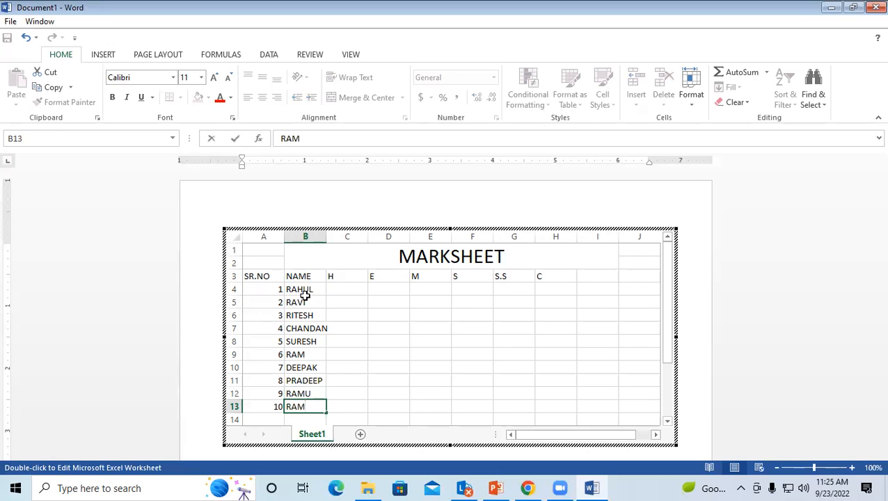
{"action": "key", "text": "BackSpace"}
{"action": "type", "text": "MESH"}
{"action": "left_click", "coordinate": [335, 290]}
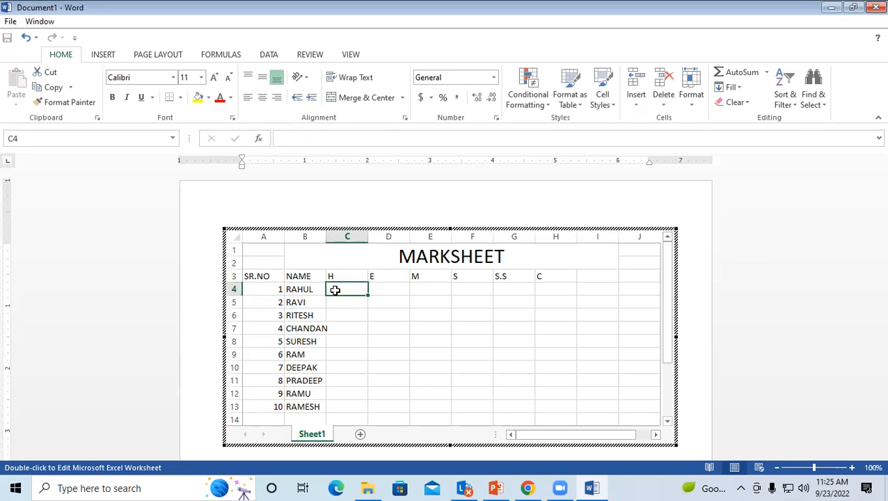
{"action": "left_click_drag", "start_coordinate": [300, 291], "coordinate": [309, 407]}
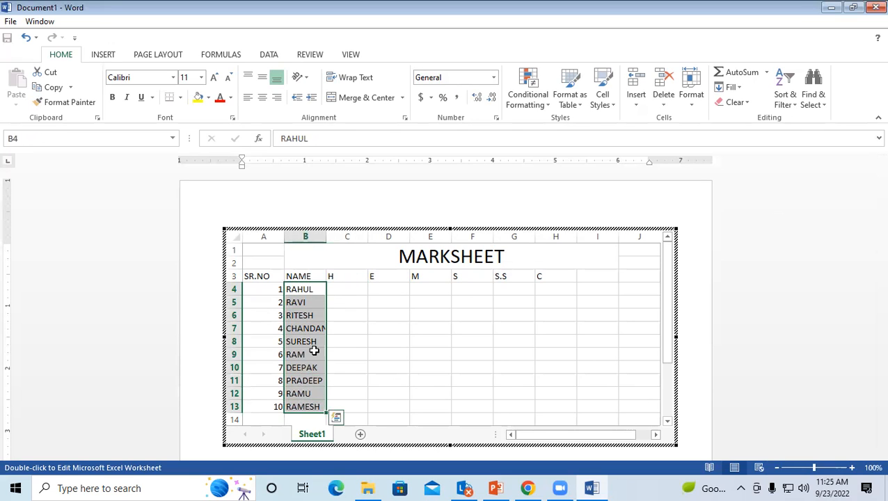
{"action": "left_click", "coordinate": [307, 294]}
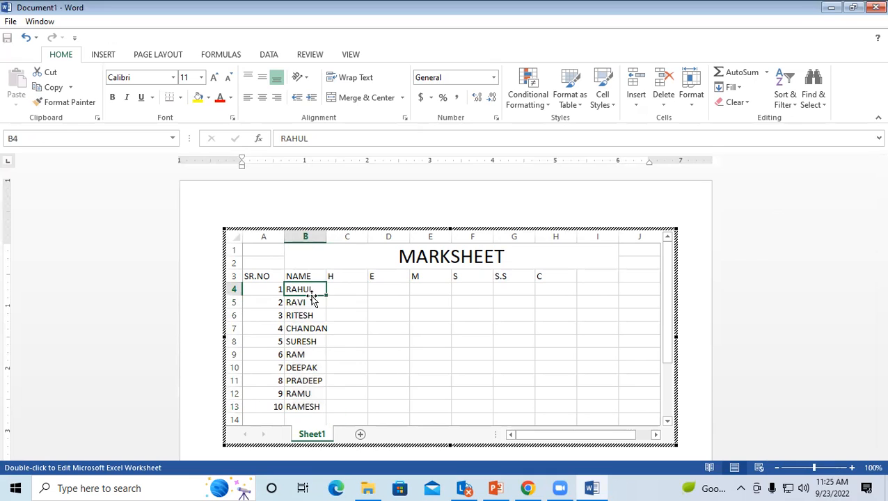
{"action": "left_click", "coordinate": [347, 288]}
{"action": "left_click", "coordinate": [382, 275]}
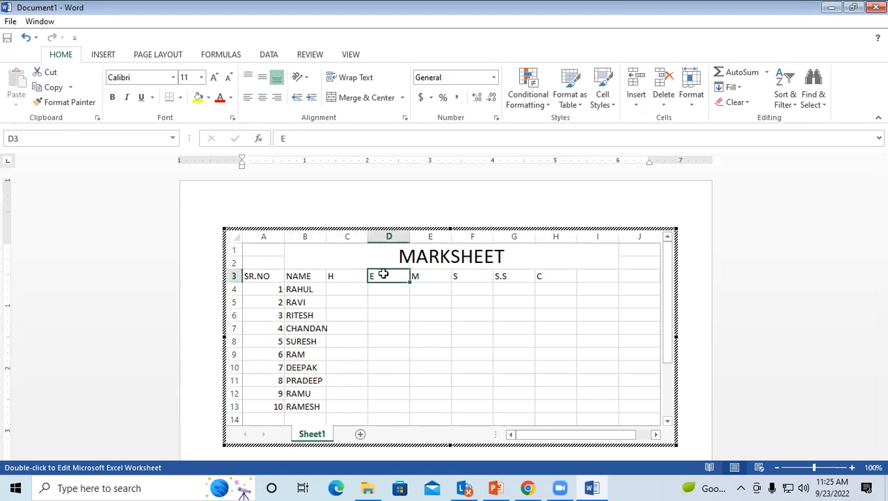
{"action": "left_click", "coordinate": [422, 276]}
{"action": "left_click", "coordinate": [511, 275]}
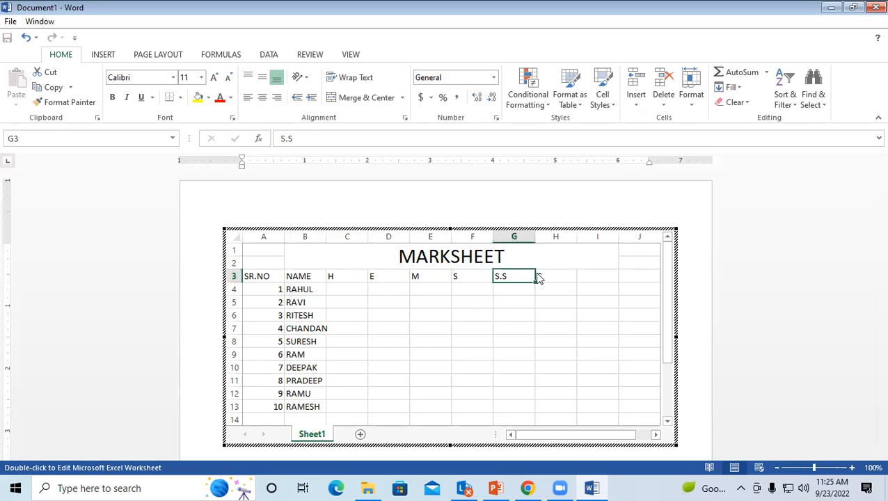
{"action": "left_click", "coordinate": [430, 305]}
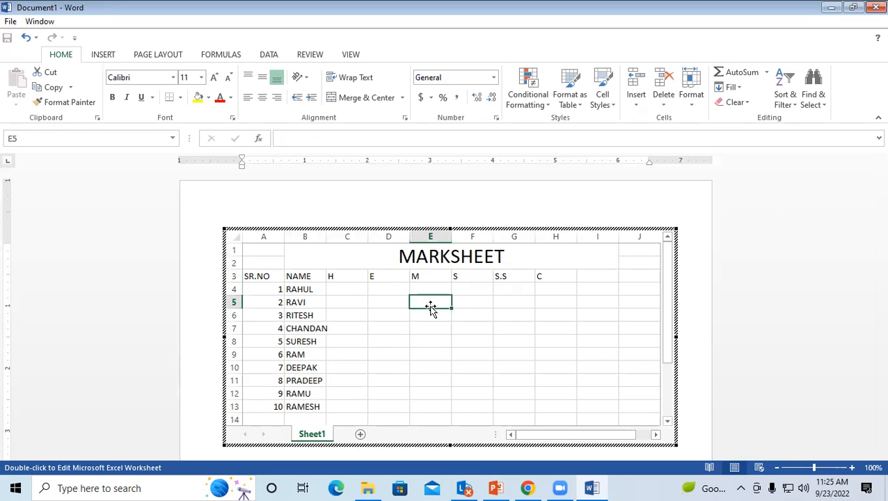
{"action": "left_click_drag", "start_coordinate": [345, 275], "coordinate": [536, 278]}
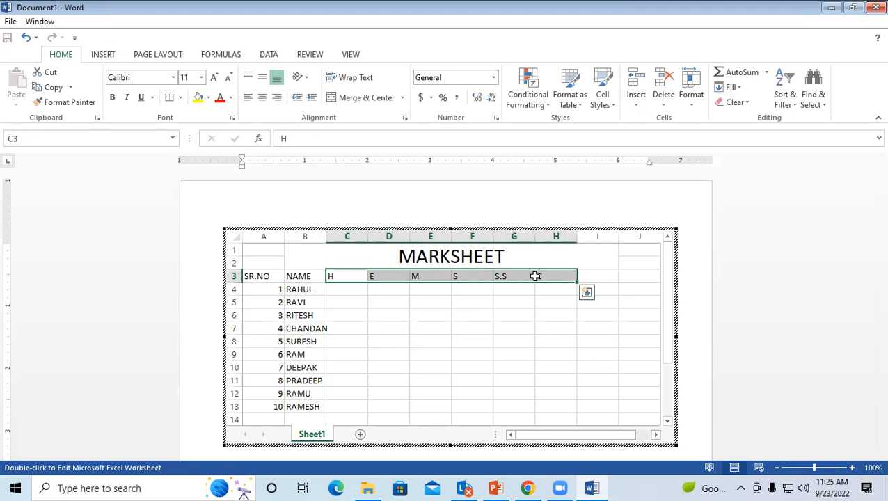
{"action": "left_click", "coordinate": [344, 325]}
{"action": "left_click", "coordinate": [302, 289]}
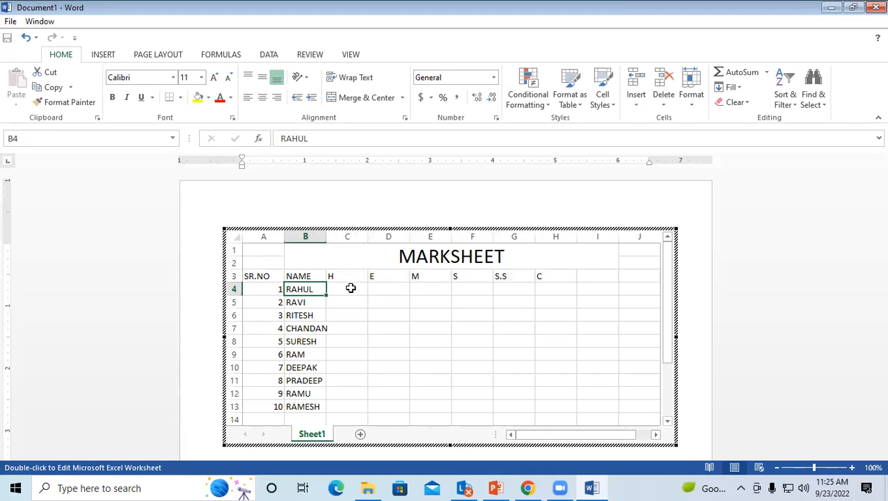
{"action": "left_click", "coordinate": [351, 287]}
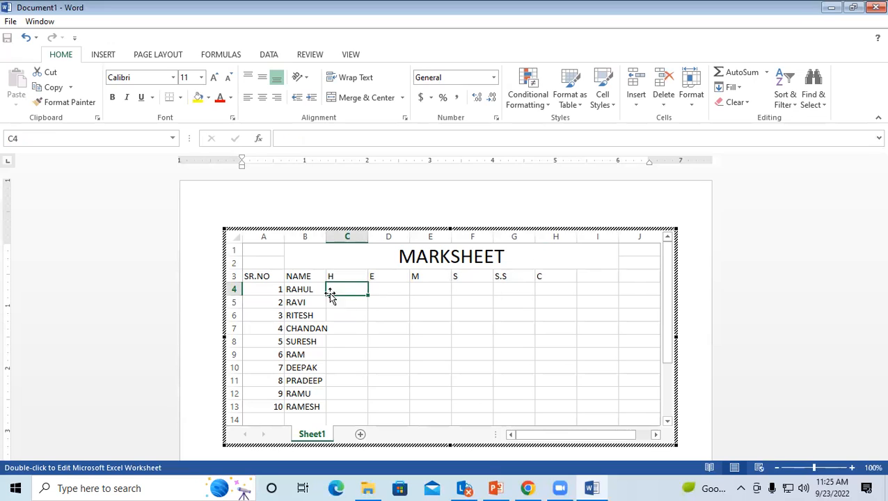
{"action": "left_click", "coordinate": [357, 326]}
{"action": "left_click", "coordinate": [311, 300]}
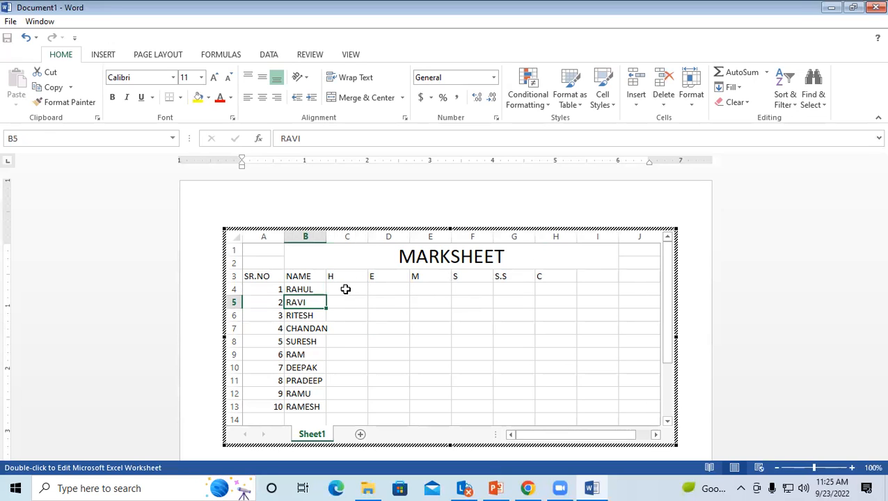
{"action": "left_click_drag", "start_coordinate": [345, 289], "coordinate": [561, 405]}
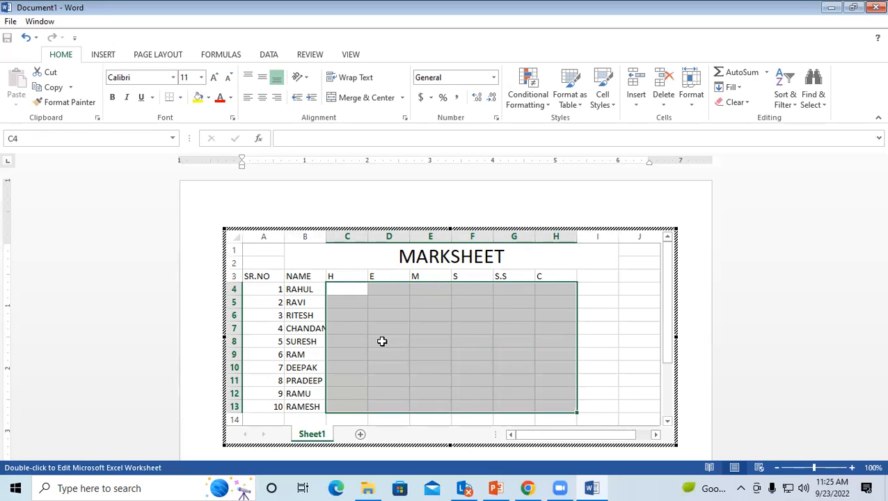
{"action": "left_click", "coordinate": [381, 342]}
{"action": "left_click", "coordinate": [337, 288]}
{"action": "left_click", "coordinate": [351, 340]}
Step: Enter the first student's marks of 95 in cell C4 and 60 in cell D4
{"action": "left_click", "coordinate": [341, 289]}
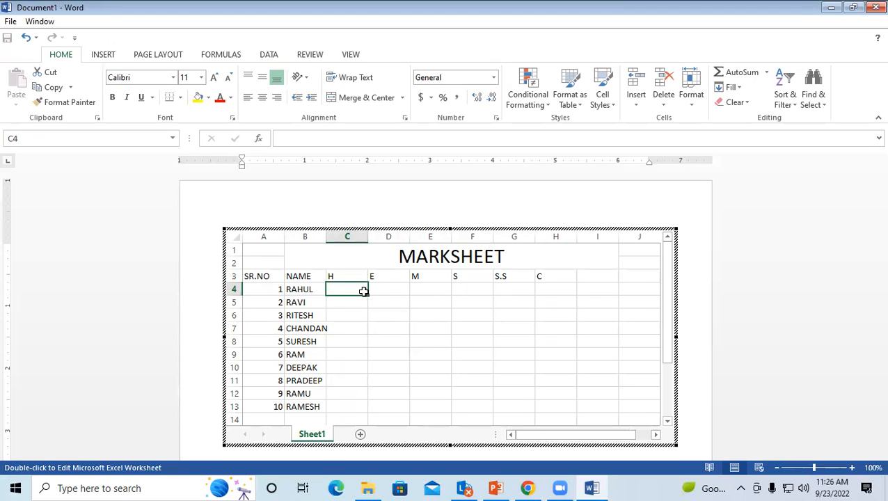
{"action": "type", "text": "95"}
{"action": "key", "text": "Escape"}
{"action": "key", "text": "Right"}
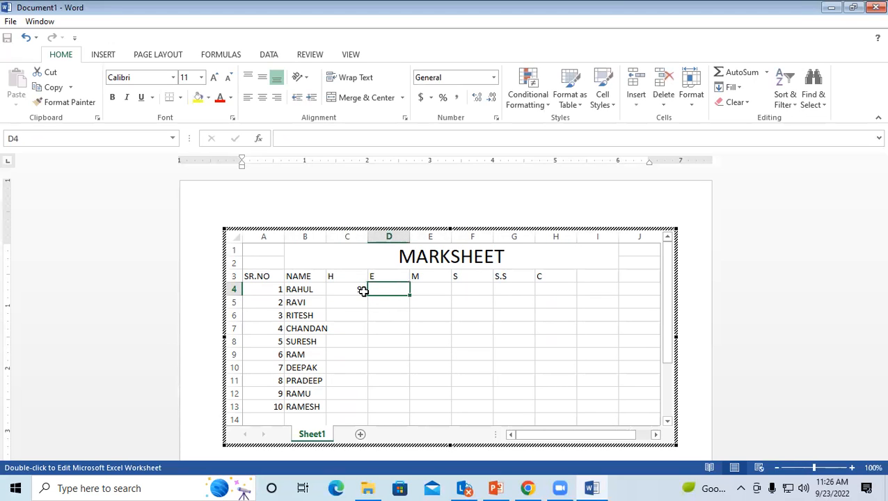
{"action": "type", "text": "60"}
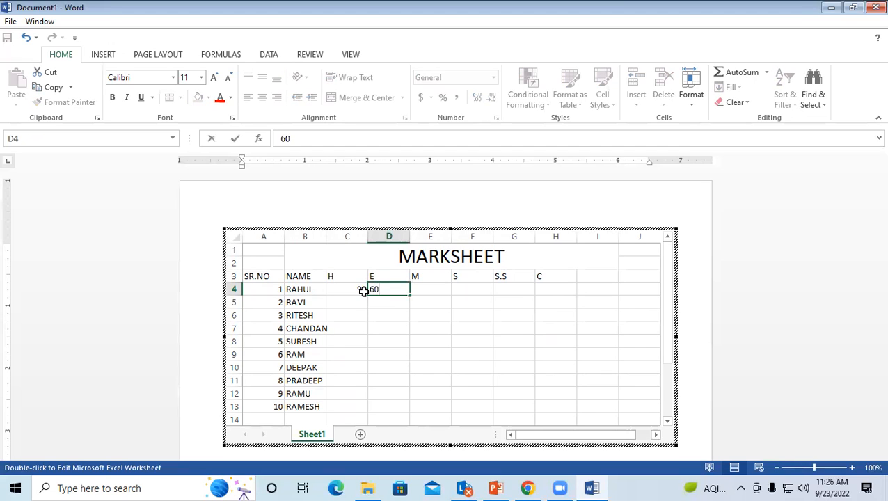
{"action": "key", "text": "Tab"}
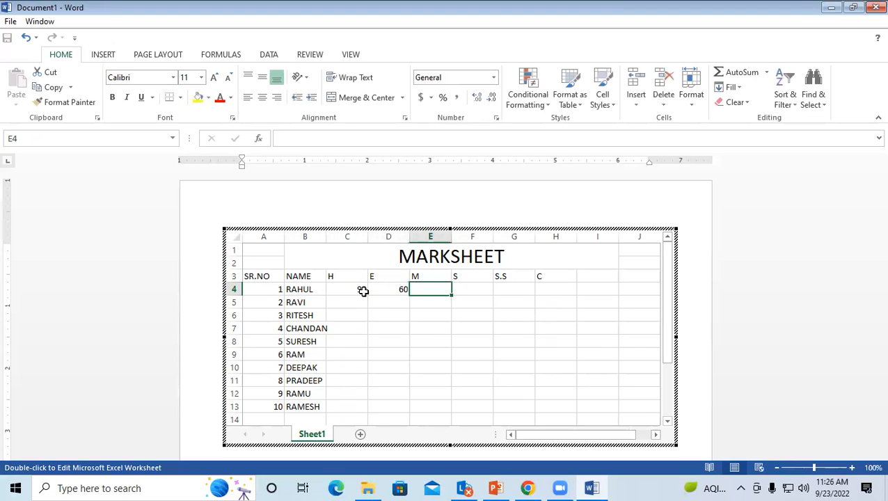
{"action": "left_click_drag", "start_coordinate": [357, 290], "coordinate": [529, 311]}
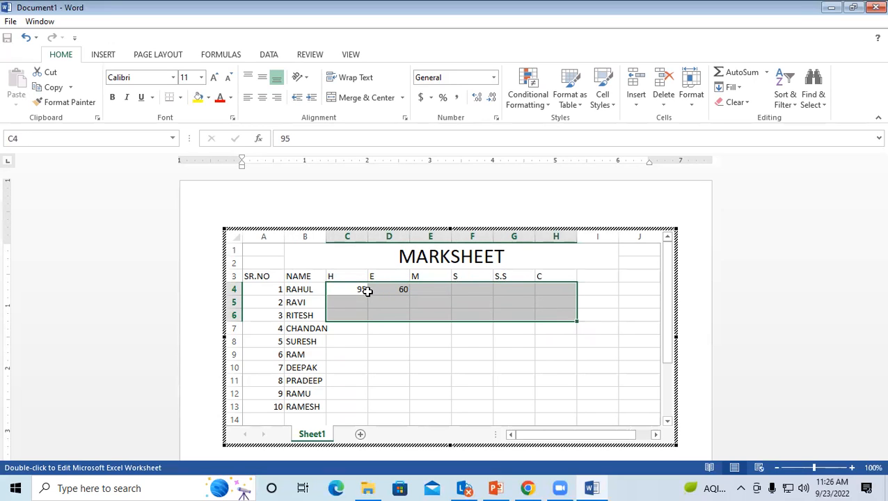
{"action": "left_click", "coordinate": [390, 379]}
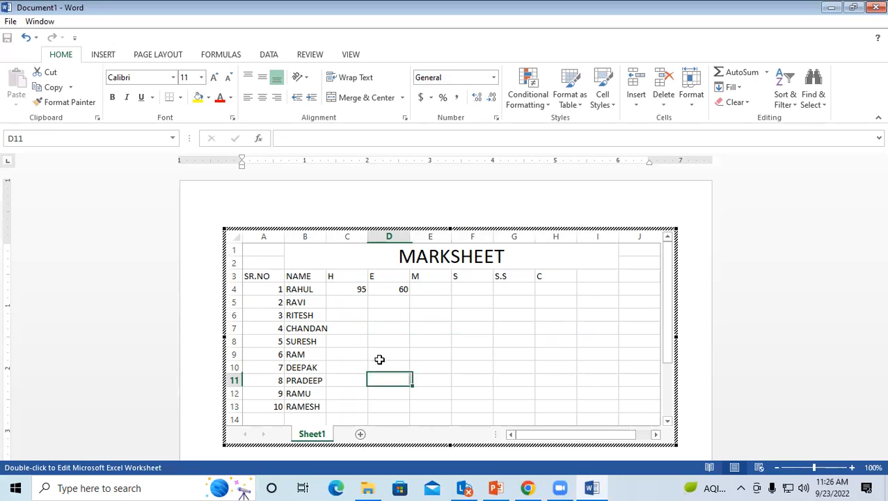
{"action": "left_click", "coordinate": [323, 290]}
{"action": "left_click", "coordinate": [358, 286]}
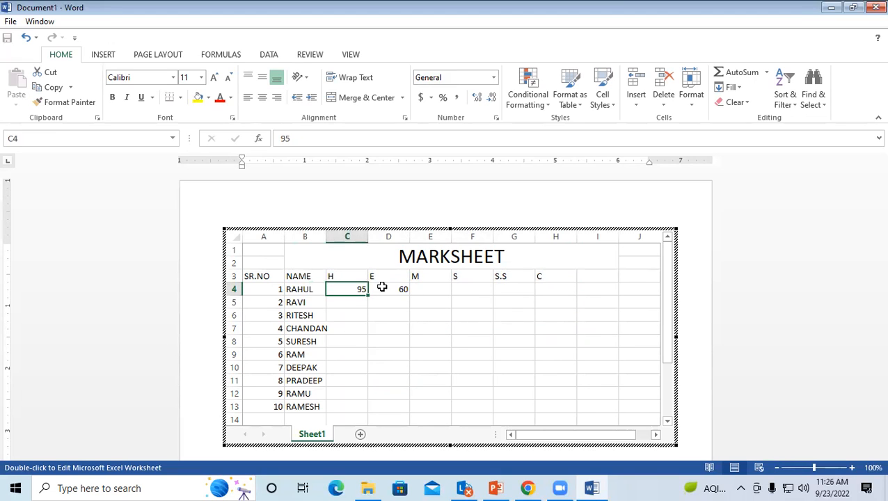
{"action": "left_click", "coordinate": [383, 289]}
{"action": "left_click", "coordinate": [446, 288]}
{"action": "left_click", "coordinate": [473, 287]}
{"action": "left_click", "coordinate": [505, 287]}
{"action": "left_click", "coordinate": [547, 286]}
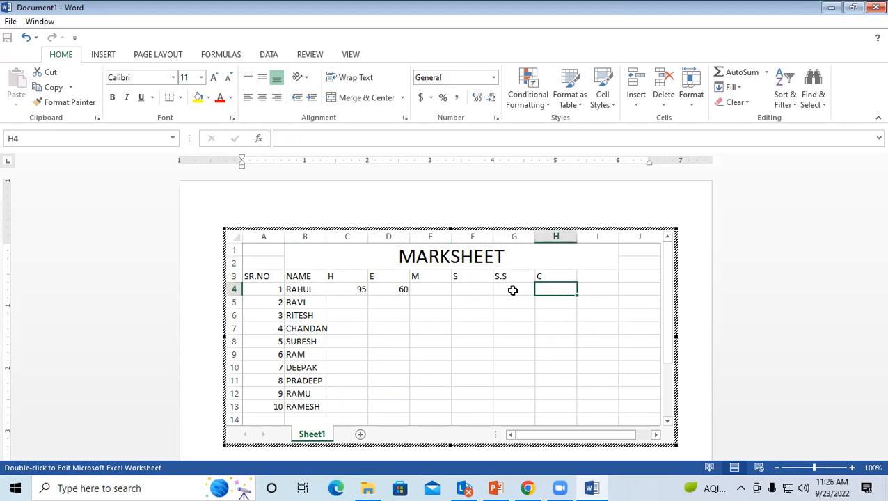
{"action": "left_click", "coordinate": [386, 341]}
{"action": "left_click_drag", "start_coordinate": [357, 289], "coordinate": [555, 407]}
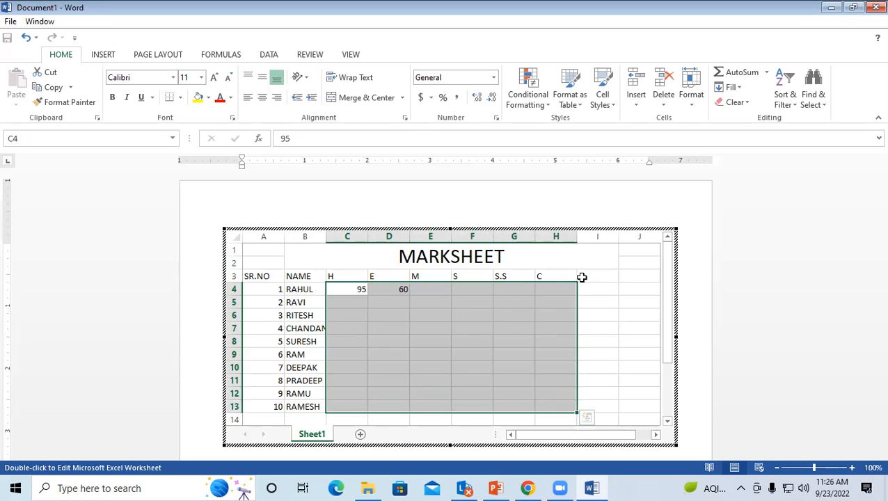
{"action": "left_click", "coordinate": [430, 327]}
{"action": "left_click_drag", "start_coordinate": [346, 294], "coordinate": [549, 395]}
{"action": "left_click", "coordinate": [398, 352]}
Step: Clear the manually entered marks from cells C4:D5
{"action": "left_click_drag", "start_coordinate": [347, 295], "coordinate": [385, 296]}
{"action": "key", "text": "Delete"}
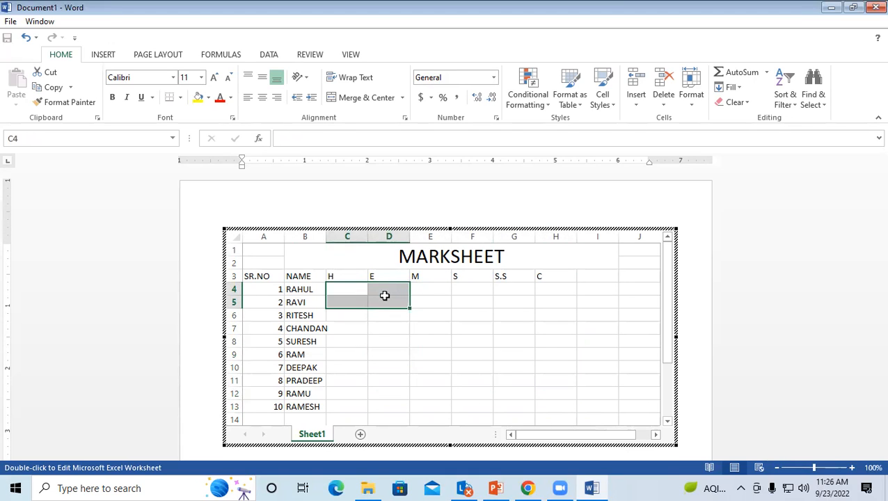
Step: Enter =RANDBETWEEN(33,99) in cell C4 and fill the formula across all students and subjects in C4:H13
{"action": "left_click", "coordinate": [349, 287]}
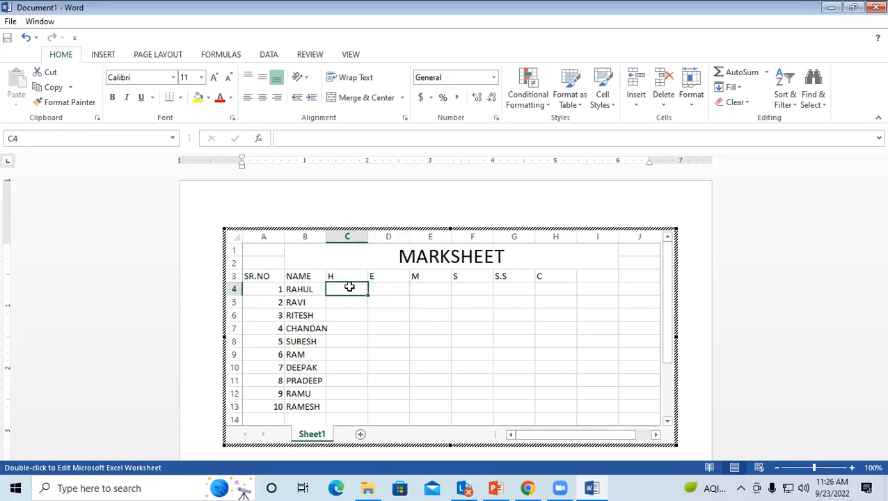
{"action": "type", "text": "="}
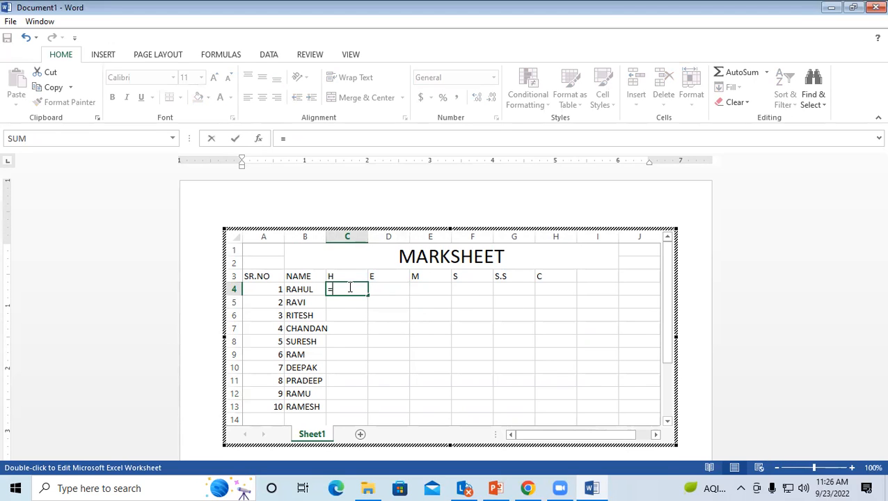
{"action": "type", "text": "RAN"}
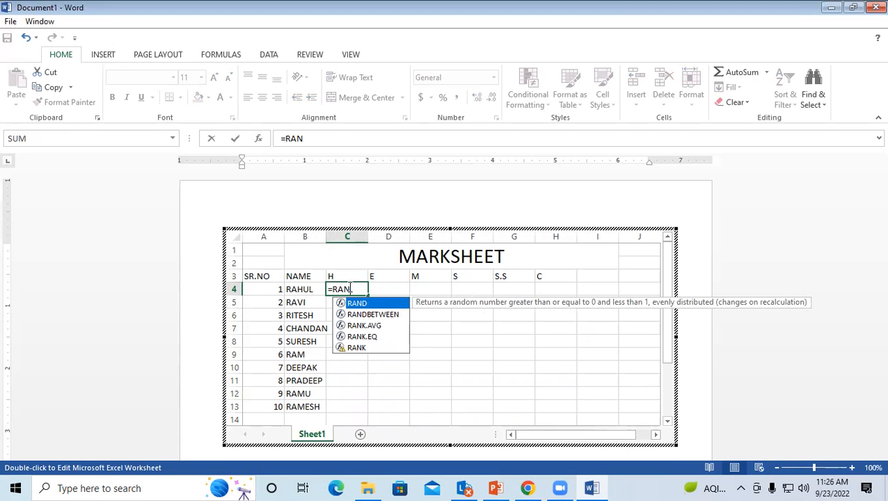
{"action": "left_click", "coordinate": [362, 315]}
{"action": "double_click", "coordinate": [363, 315]}
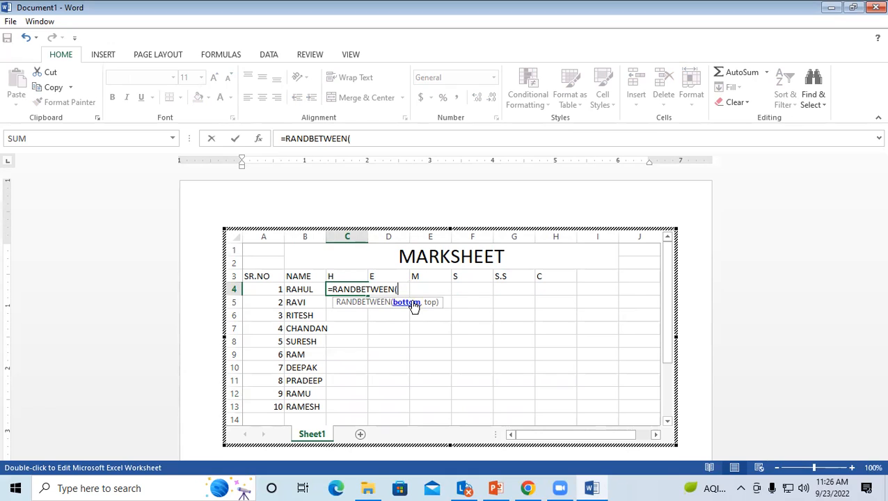
{"action": "type", "text": "33,99"}
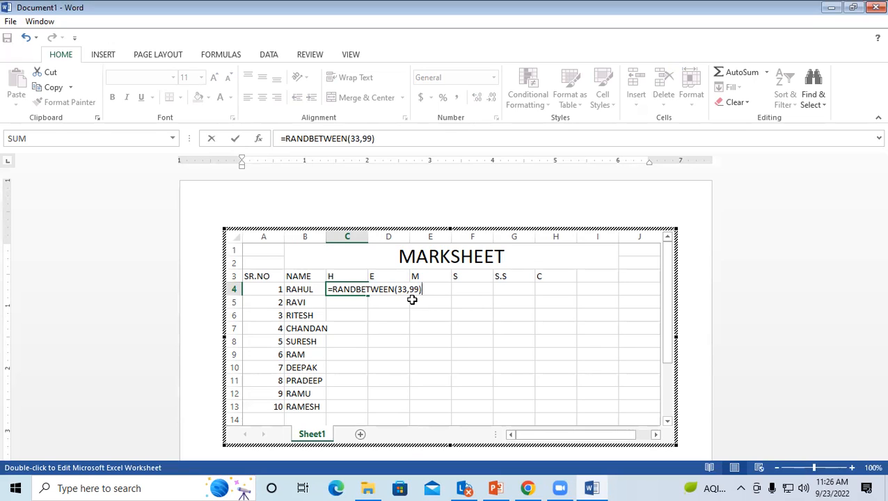
{"action": "key", "text": "Return"}
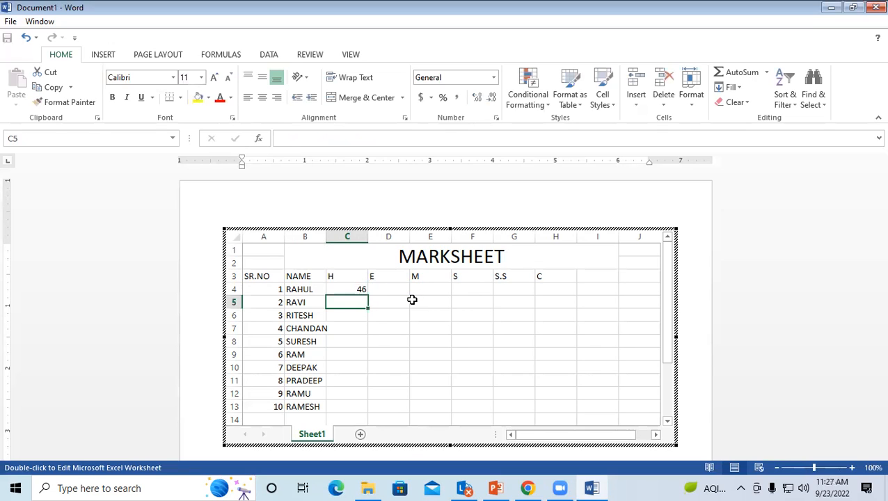
{"action": "left_click", "coordinate": [332, 287]}
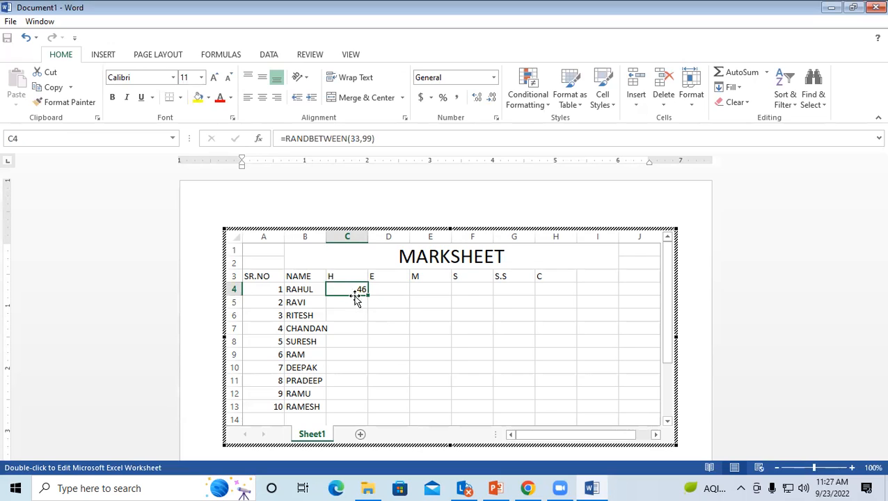
{"action": "left_click_drag", "start_coordinate": [368, 295], "coordinate": [580, 412]}
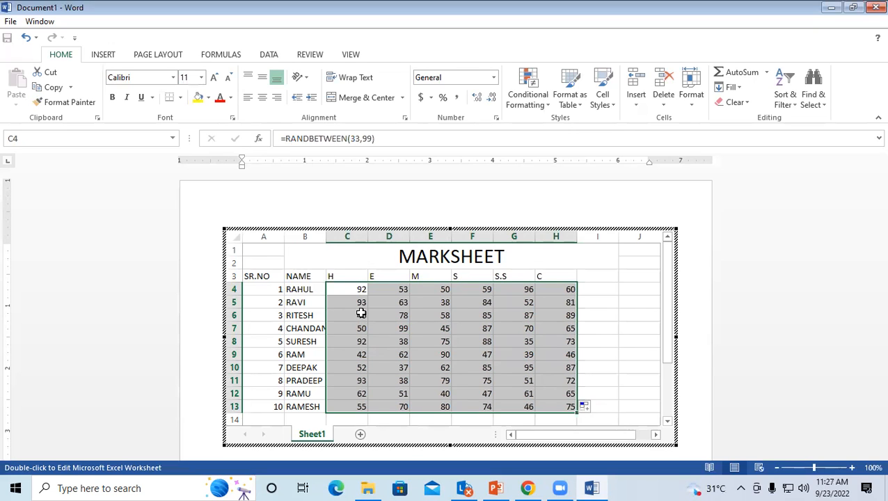
{"action": "left_click", "coordinate": [427, 313]}
{"action": "left_click", "coordinate": [341, 293]}
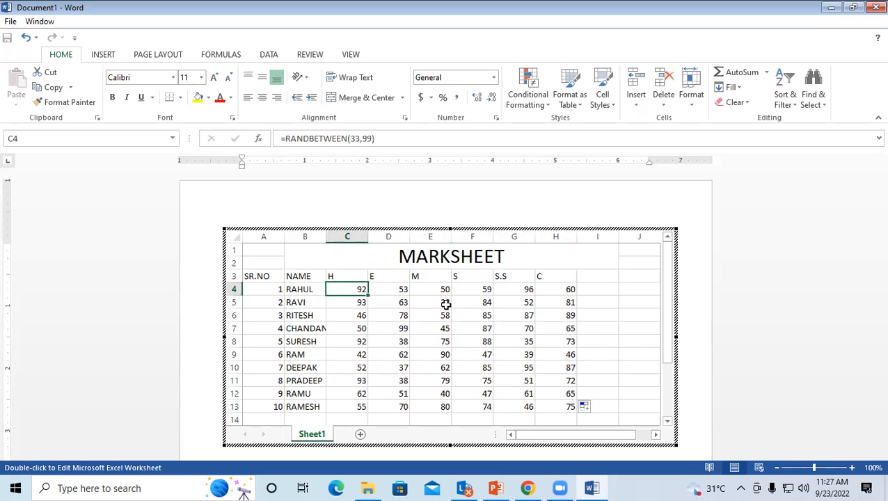
{"action": "left_click_drag", "start_coordinate": [346, 288], "coordinate": [569, 406]}
{"action": "left_click", "coordinate": [375, 298]}
{"action": "left_click", "coordinate": [377, 340]}
{"action": "left_click_drag", "start_coordinate": [341, 292], "coordinate": [394, 295]}
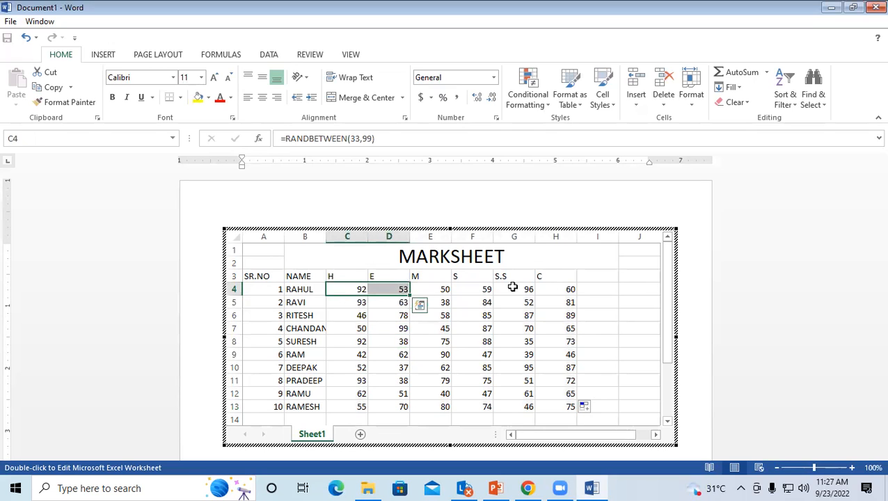
{"action": "left_click", "coordinate": [597, 289]}
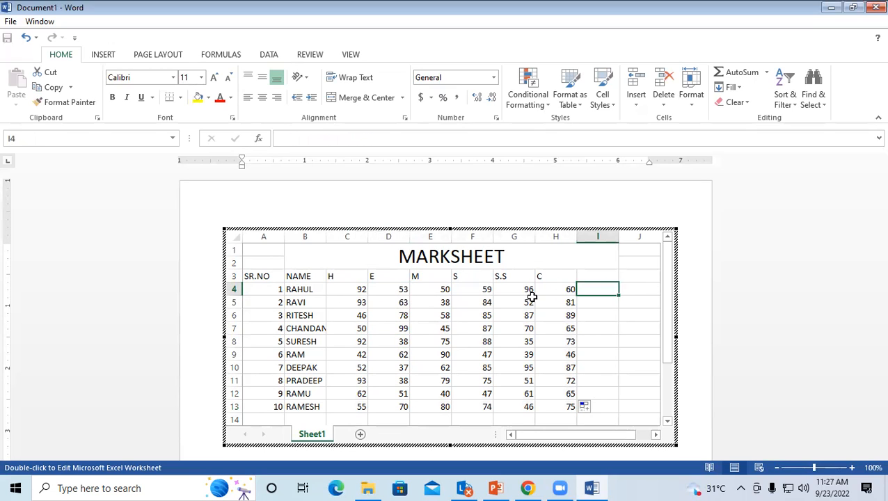
{"action": "type", "text": "="}
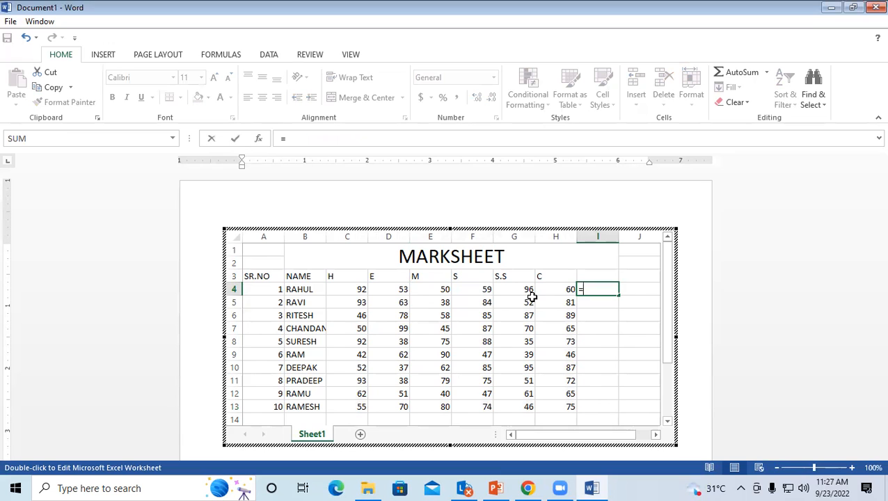
{"action": "key", "text": "Return"}
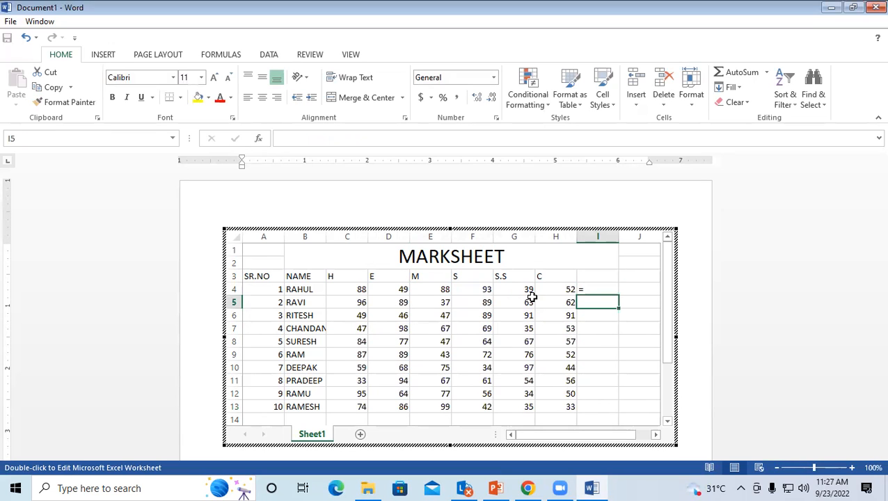
{"action": "left_click", "coordinate": [583, 291]}
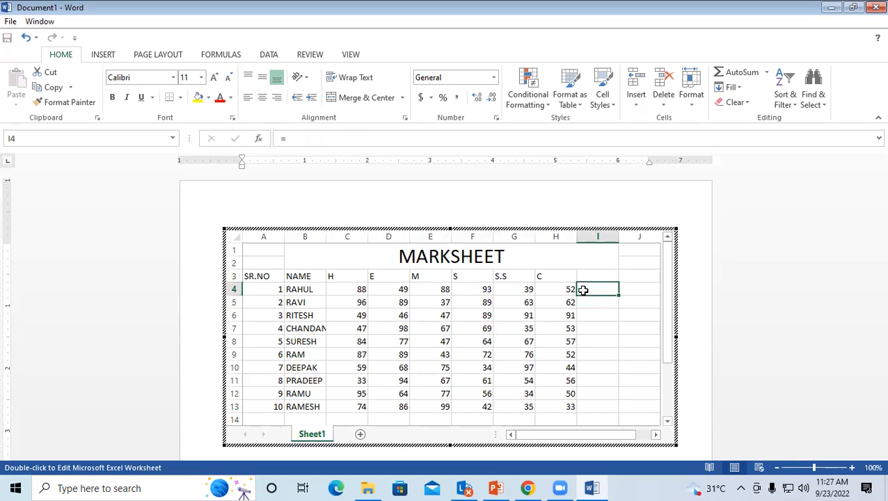
{"action": "key", "text": "Delete"}
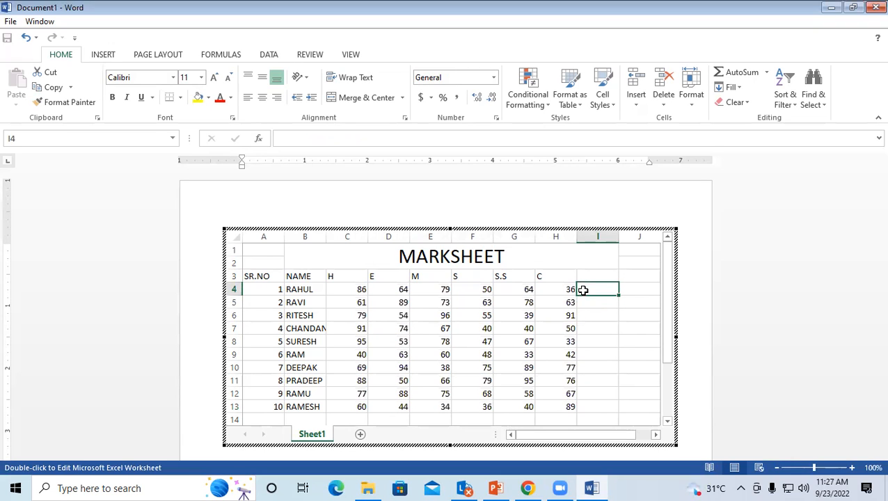
Step: Replace the RANDBETWEEN formulas in C4:H13 with fixed marks by copying the range and pasting it in place as values
{"action": "left_click_drag", "start_coordinate": [351, 290], "coordinate": [567, 406]}
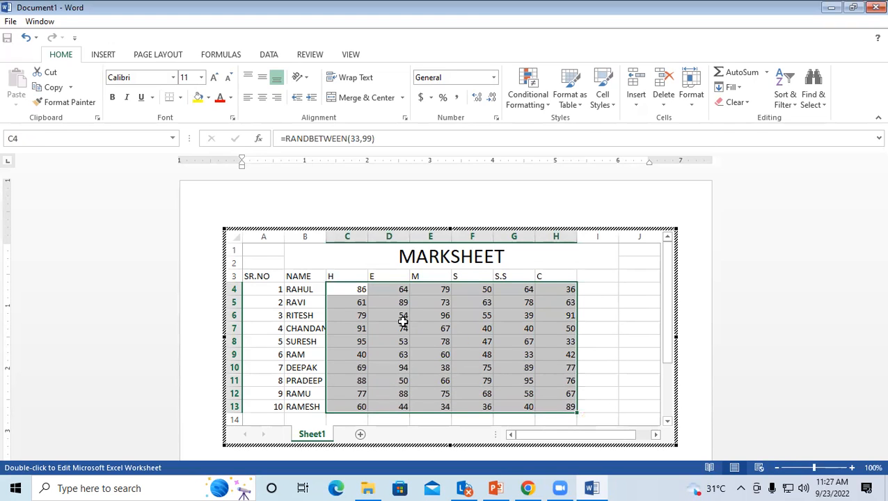
{"action": "right_click", "coordinate": [383, 314]}
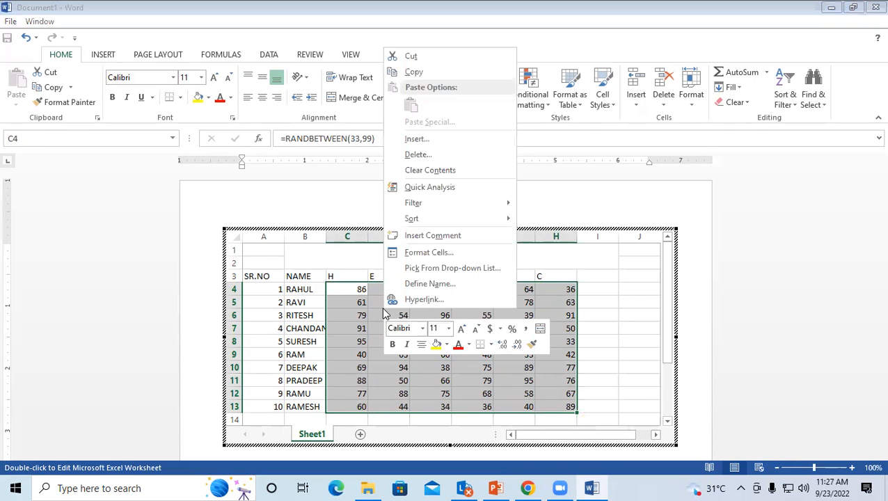
{"action": "left_click", "coordinate": [420, 72]}
{"action": "right_click", "coordinate": [381, 336]}
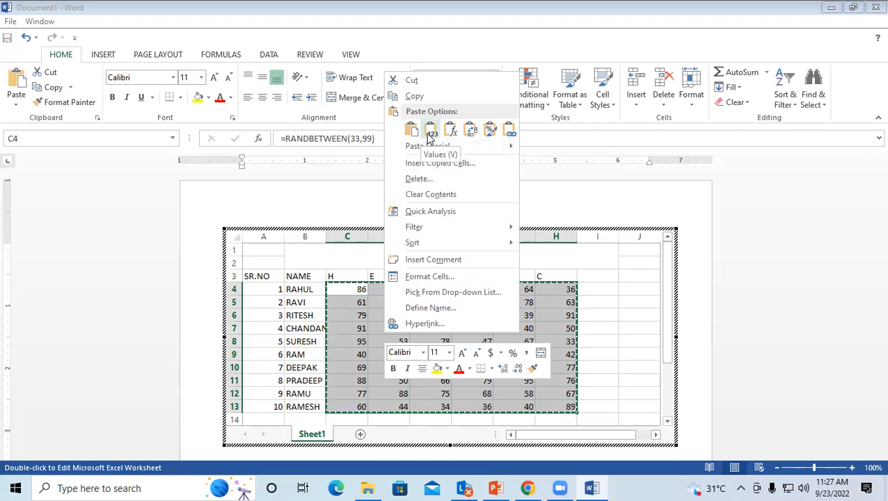
{"action": "left_click", "coordinate": [430, 132]}
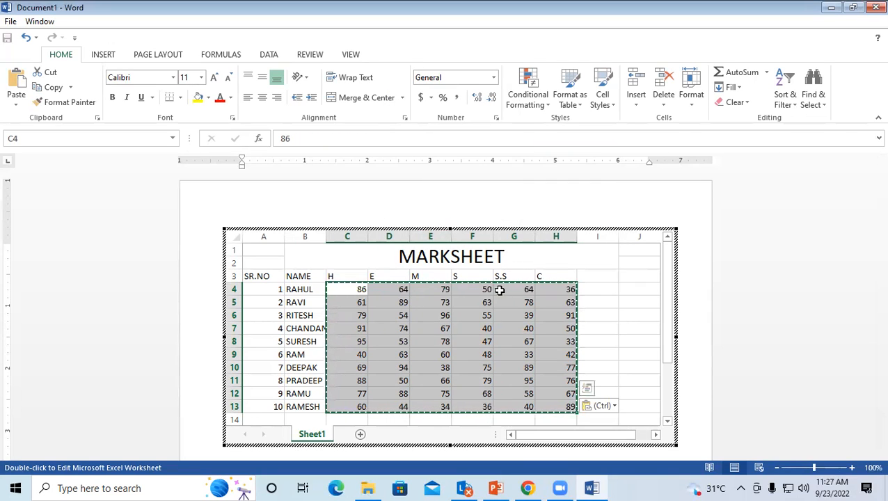
{"action": "left_click", "coordinate": [600, 288]}
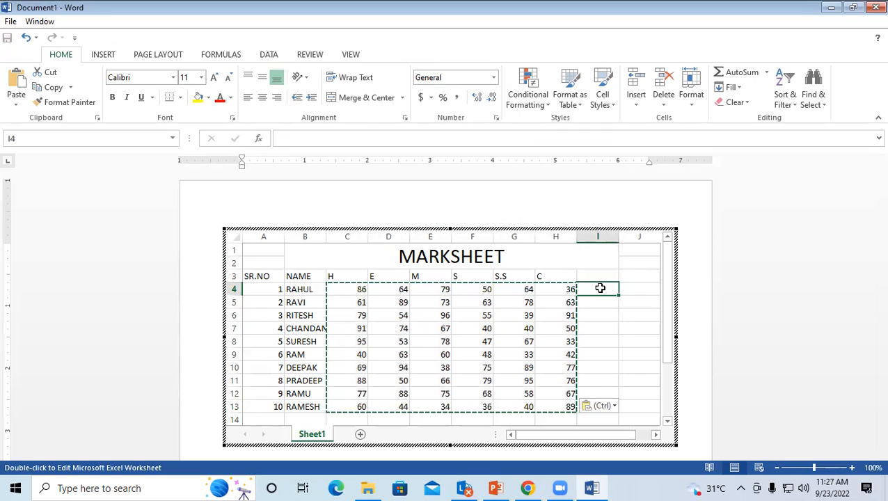
{"action": "double_click", "coordinate": [601, 288]}
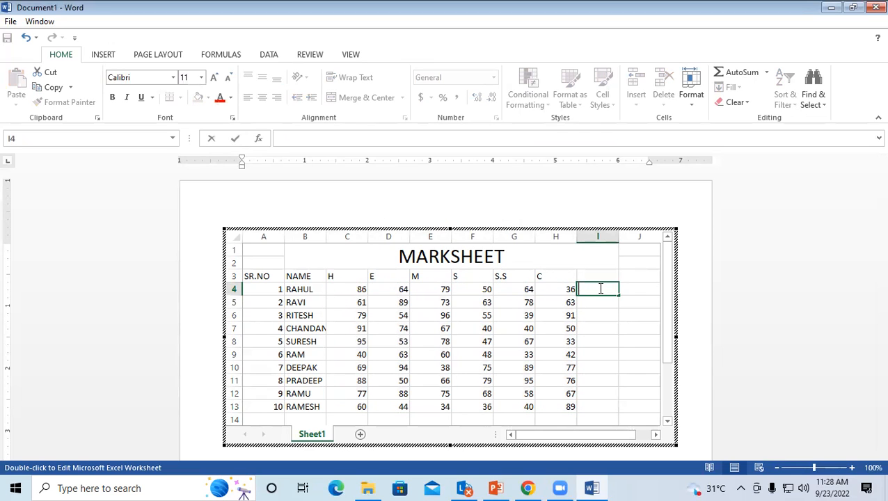
{"action": "key", "text": "Return"}
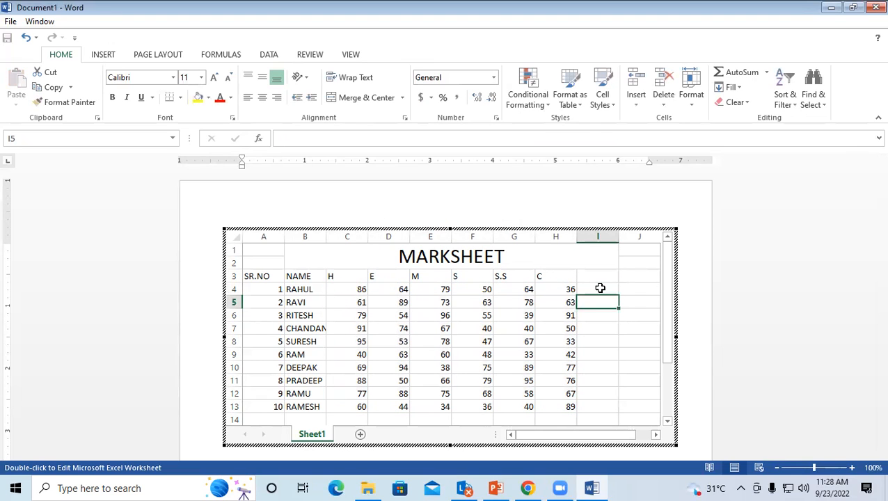
{"action": "key", "text": "Return"}
{"action": "key", "text": "Return"}
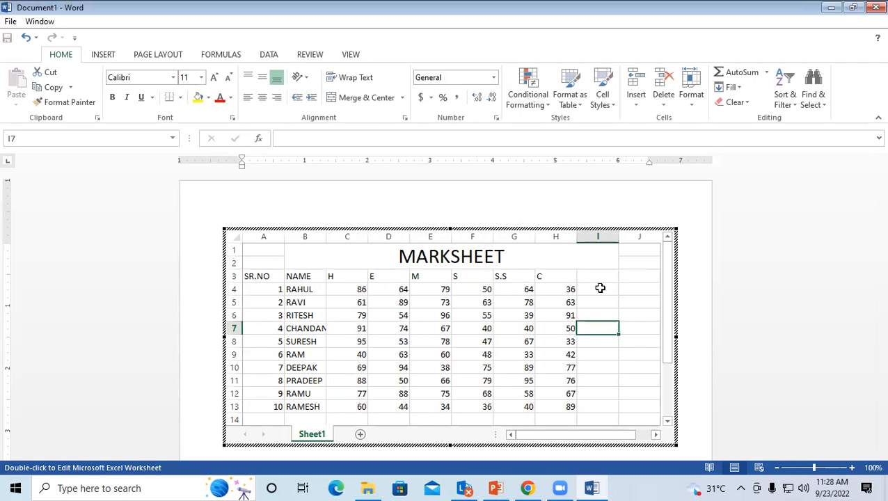
{"action": "left_click_drag", "start_coordinate": [353, 294], "coordinate": [564, 406]}
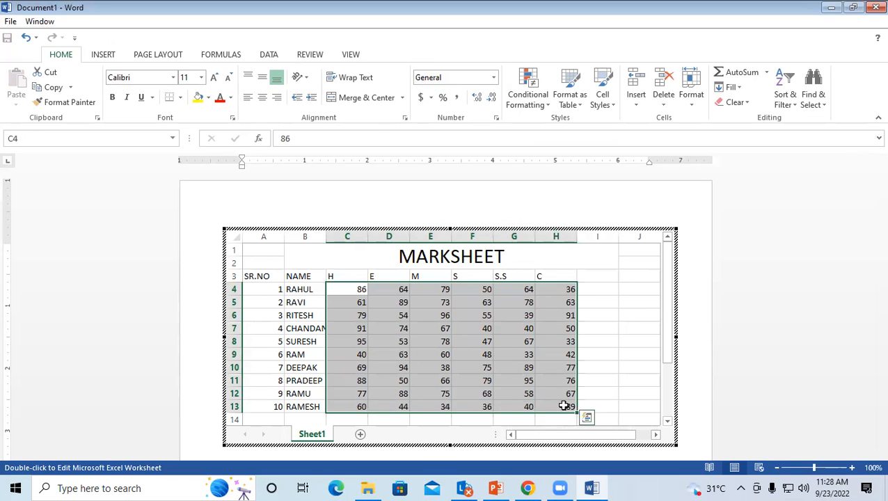
Step: Narrow column A to fit the SR.NO heading
{"action": "left_click", "coordinate": [255, 274]}
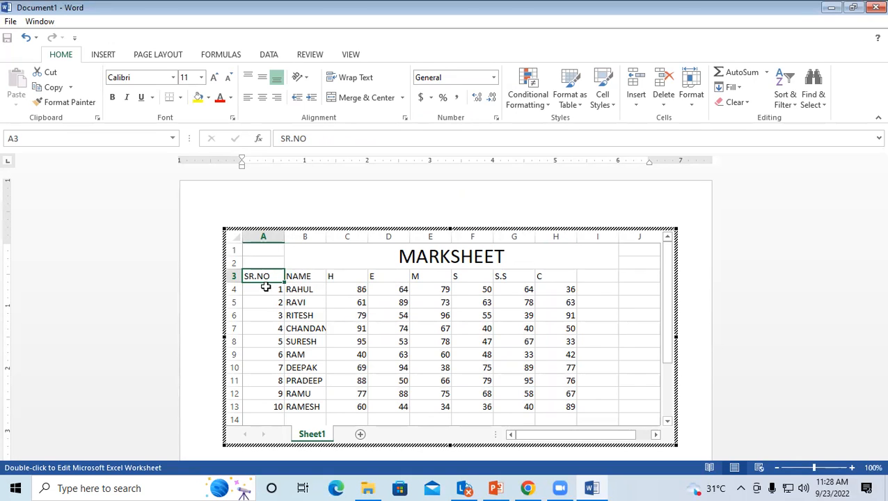
{"action": "left_click_drag", "start_coordinate": [285, 237], "coordinate": [273, 238]}
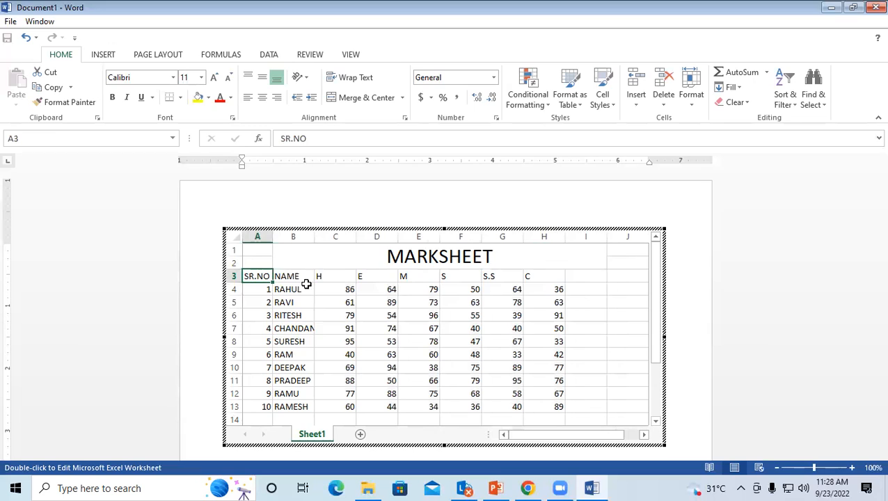
{"action": "left_click", "coordinate": [320, 339]}
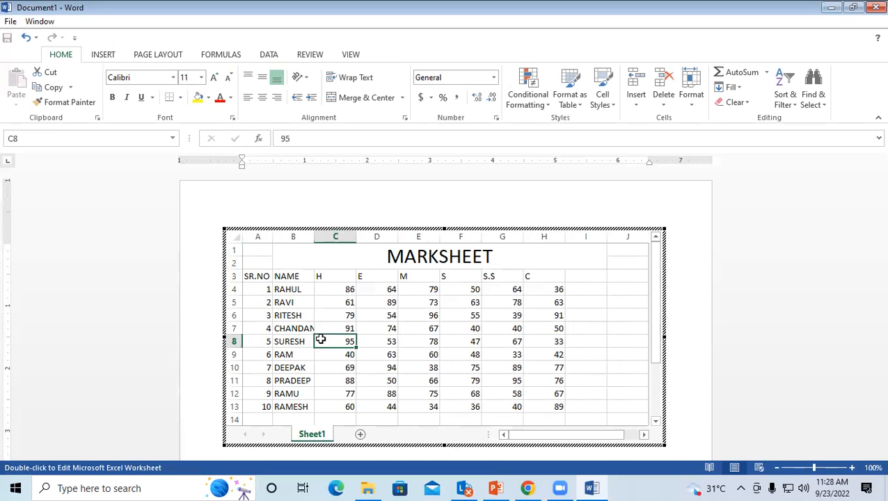
Step: Center the marks in C4:H13 and the serial numbers in A4:A13 horizontally
{"action": "left_click_drag", "start_coordinate": [325, 288], "coordinate": [560, 407]}
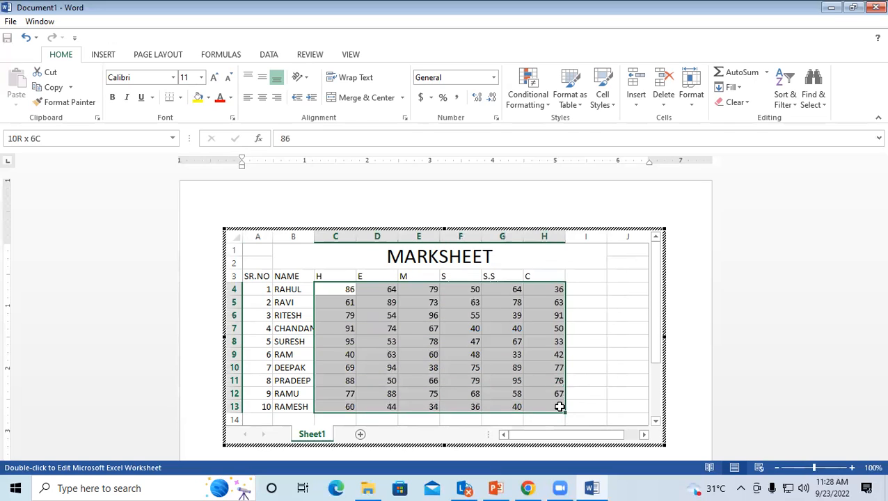
{"action": "left_click", "coordinate": [262, 98]}
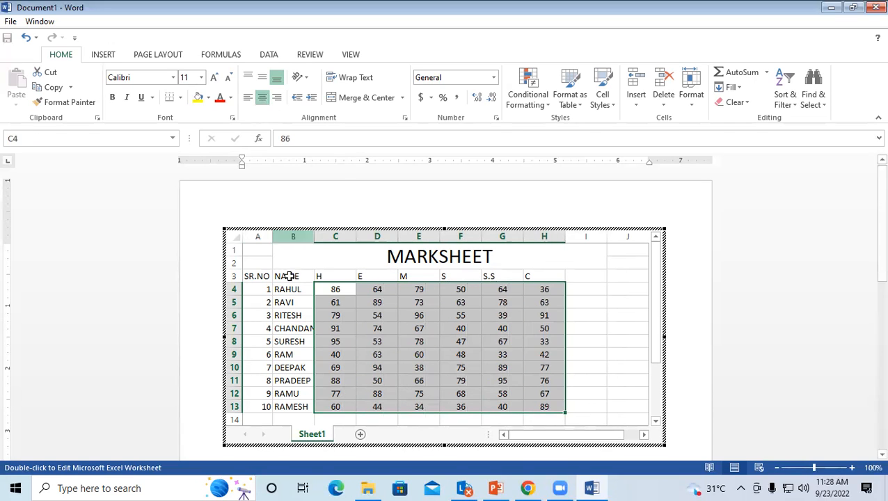
{"action": "left_click_drag", "start_coordinate": [260, 289], "coordinate": [258, 407]}
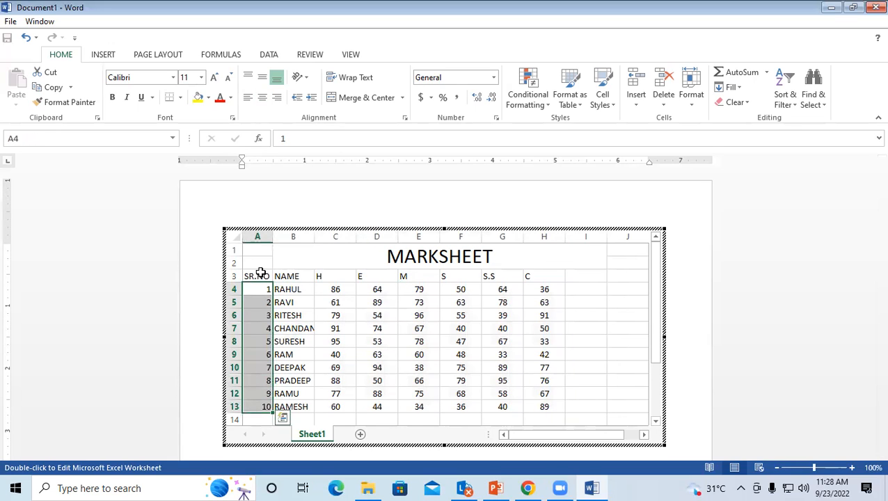
{"action": "left_click", "coordinate": [262, 99]}
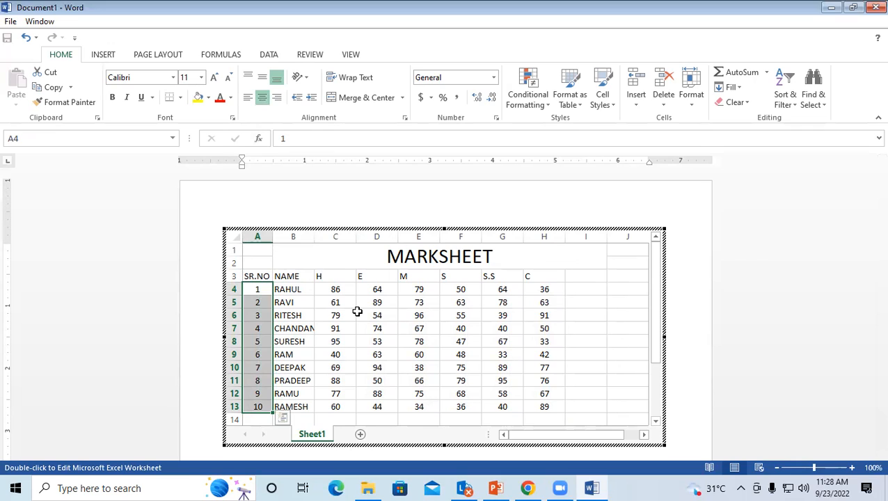
{"action": "left_click", "coordinate": [424, 300]}
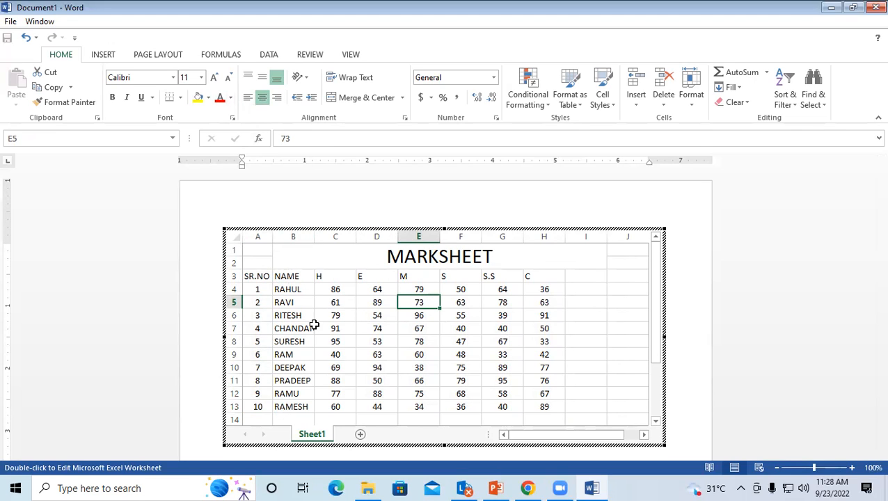
Step: Auto-fit the widths of subject columns C to H to their contents
{"action": "left_click", "coordinate": [328, 277]}
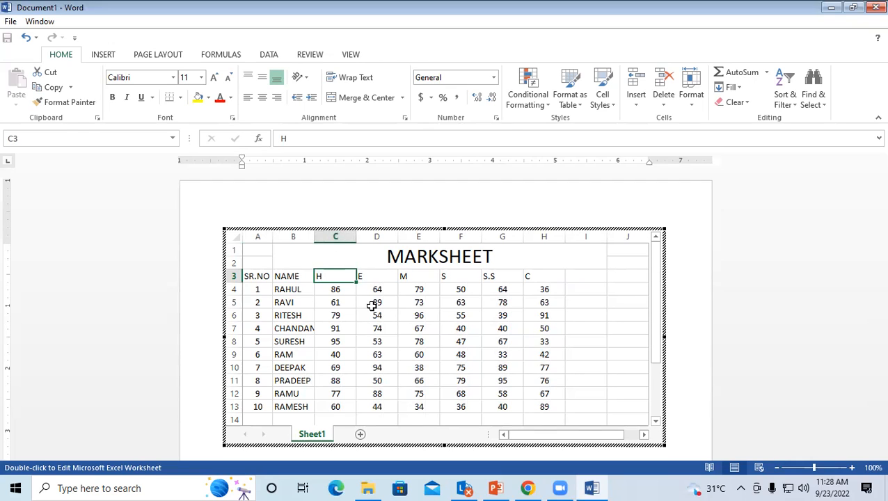
{"action": "left_click", "coordinate": [332, 235]}
{"action": "left_click_drag", "start_coordinate": [332, 237], "coordinate": [536, 255]}
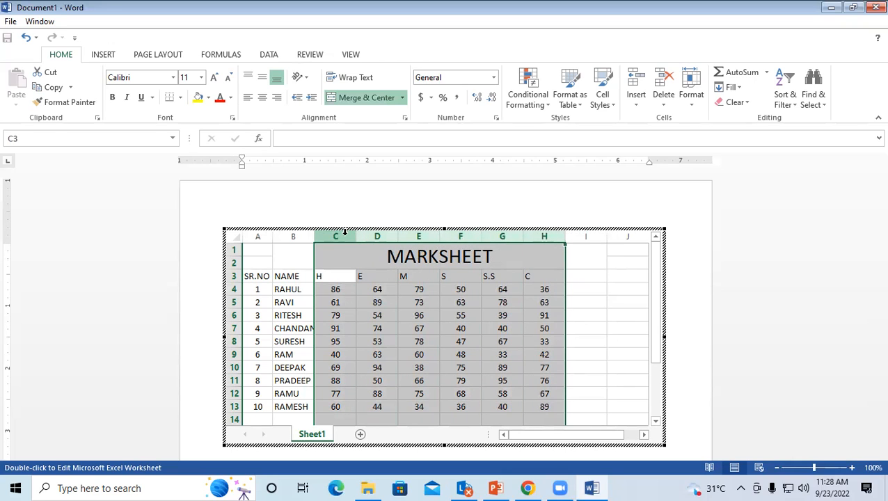
{"action": "double_click", "coordinate": [357, 237]}
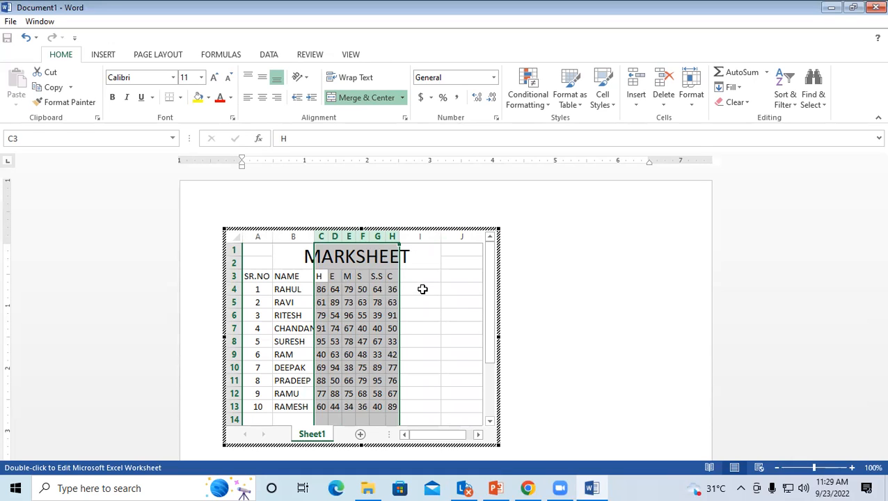
Step: Widen the embedded worksheet's frame so that columns up to N are displayed
{"action": "left_click", "coordinate": [421, 289]}
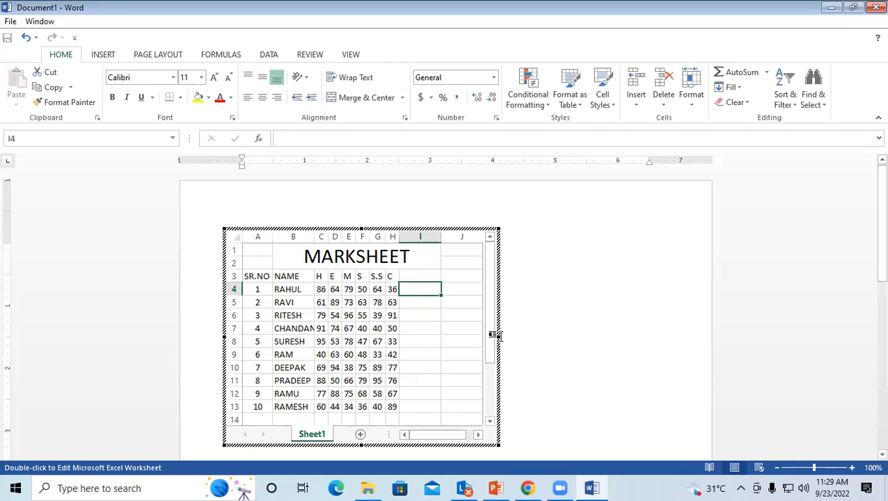
{"action": "left_click_drag", "start_coordinate": [497, 337], "coordinate": [598, 332]}
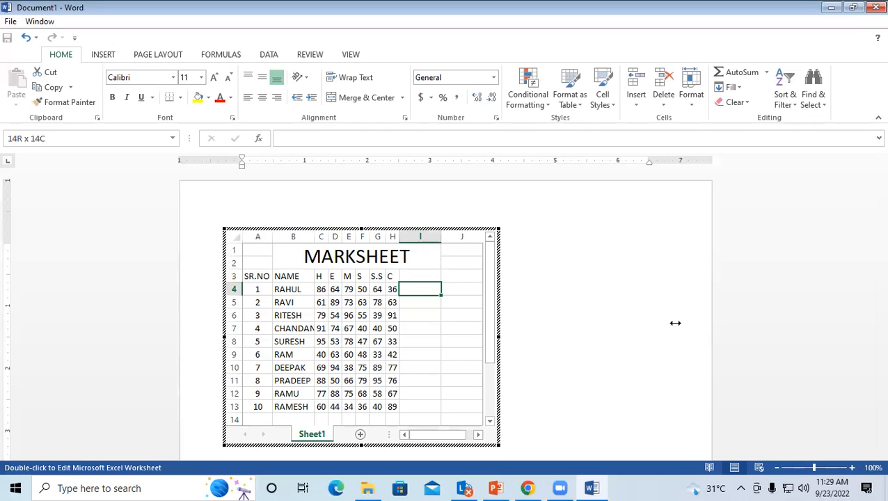
{"action": "left_click_drag", "start_coordinate": [675, 323], "coordinate": [669, 325]}
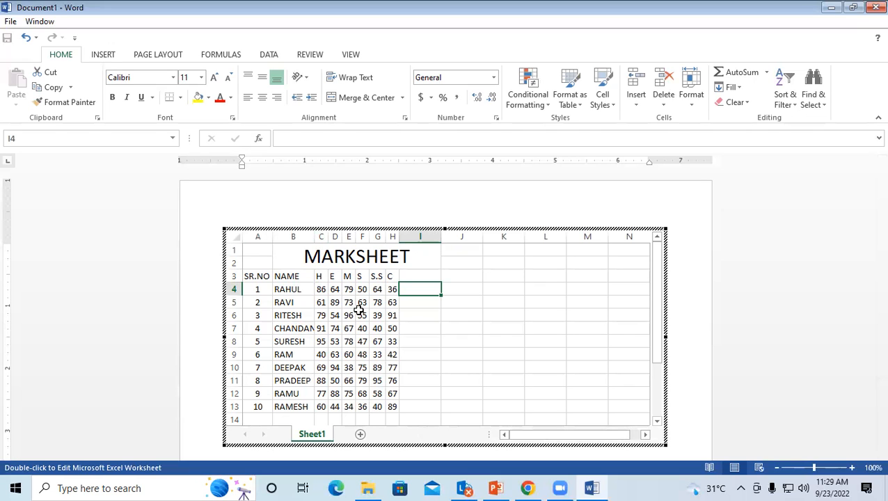
Step: Undo the auto-fit of columns C to H and narrow them to their contents again
{"action": "key", "text": "ctrl+z"}
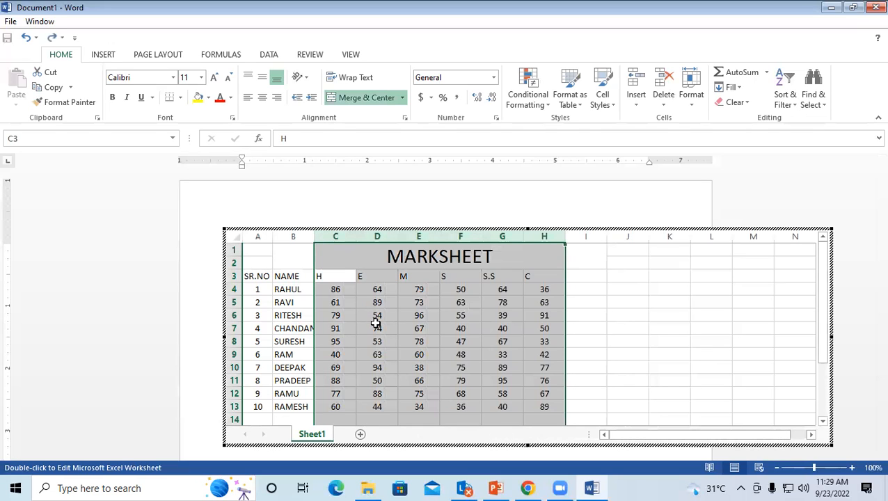
{"action": "left_click", "coordinate": [337, 276]}
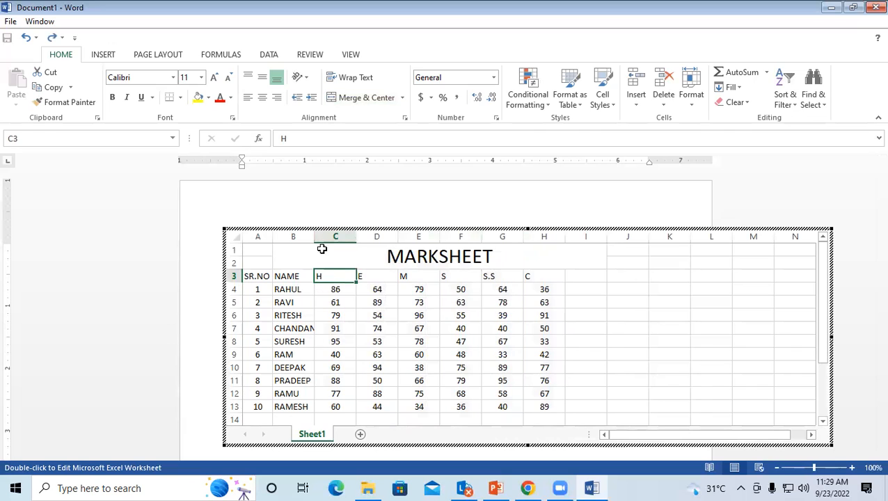
{"action": "left_click_drag", "start_coordinate": [337, 237], "coordinate": [565, 241]}
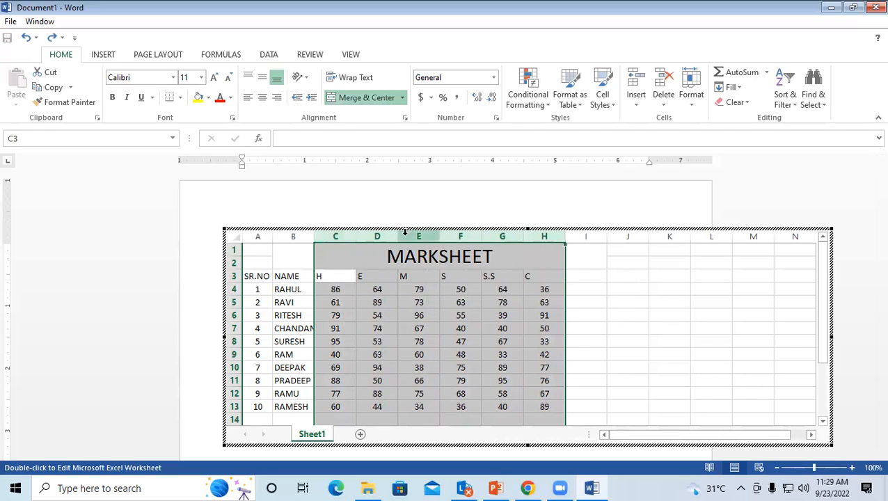
{"action": "left_click_drag", "start_coordinate": [398, 236], "coordinate": [370, 237]}
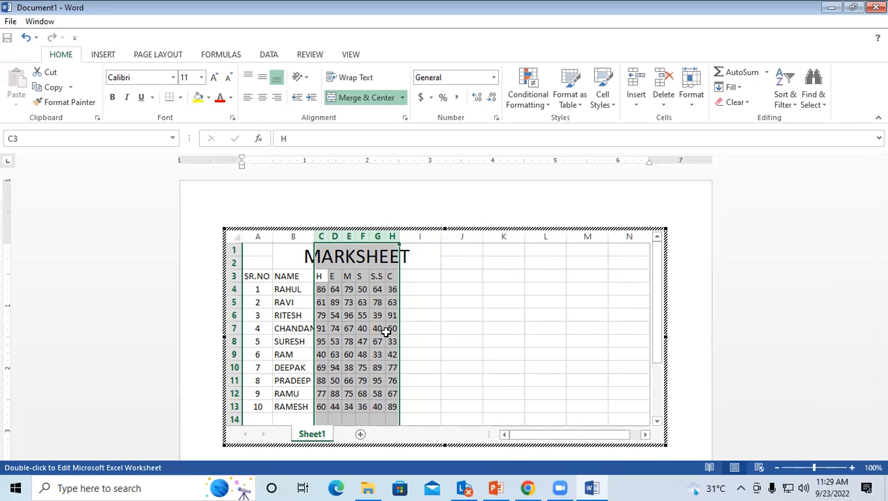
{"action": "left_click", "coordinate": [415, 275]}
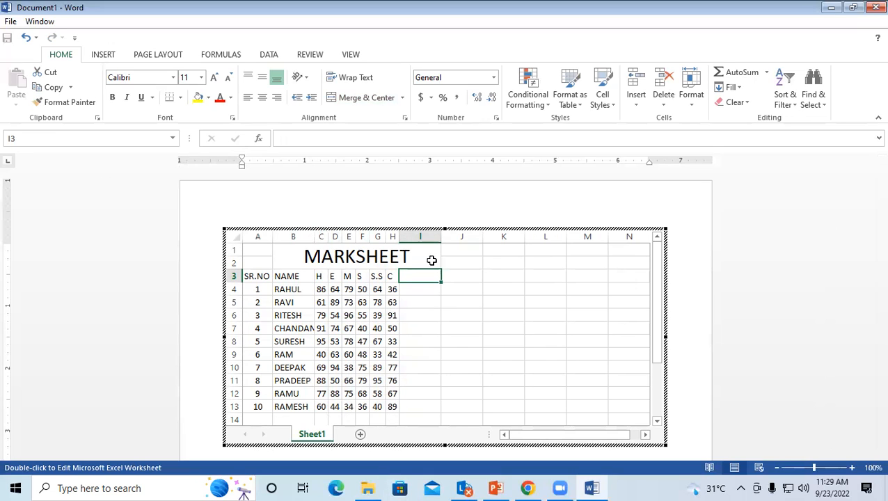
{"action": "left_click", "coordinate": [473, 279]}
{"action": "left_click", "coordinate": [421, 277]}
{"action": "left_click", "coordinate": [464, 275]}
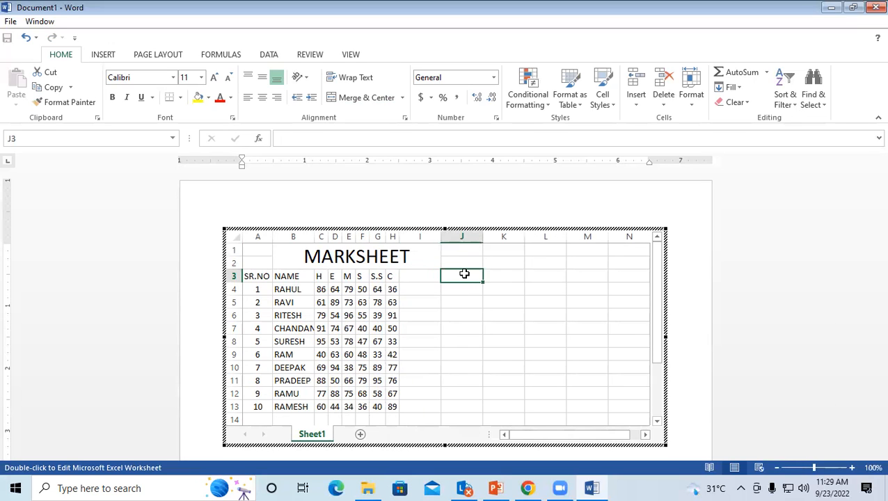
{"action": "left_click", "coordinate": [504, 279]}
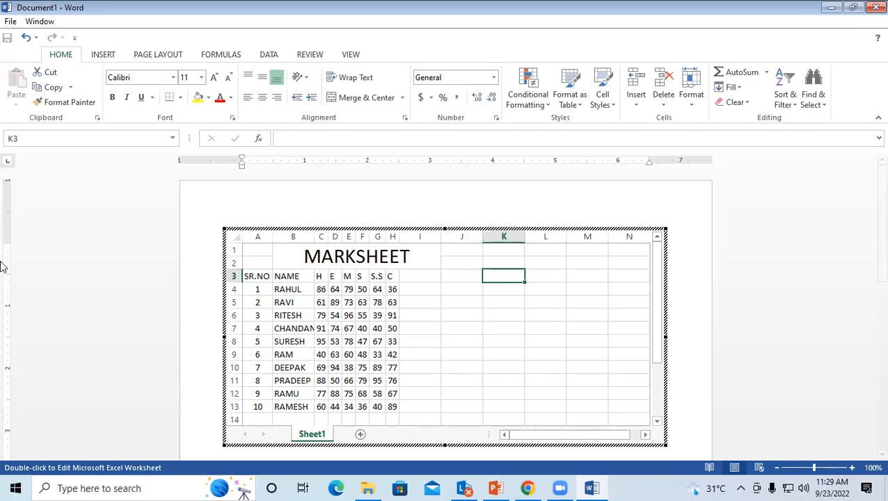
Step: Widen subject columns C, D and E slightly
{"action": "left_click_drag", "start_coordinate": [326, 236], "coordinate": [388, 234]}
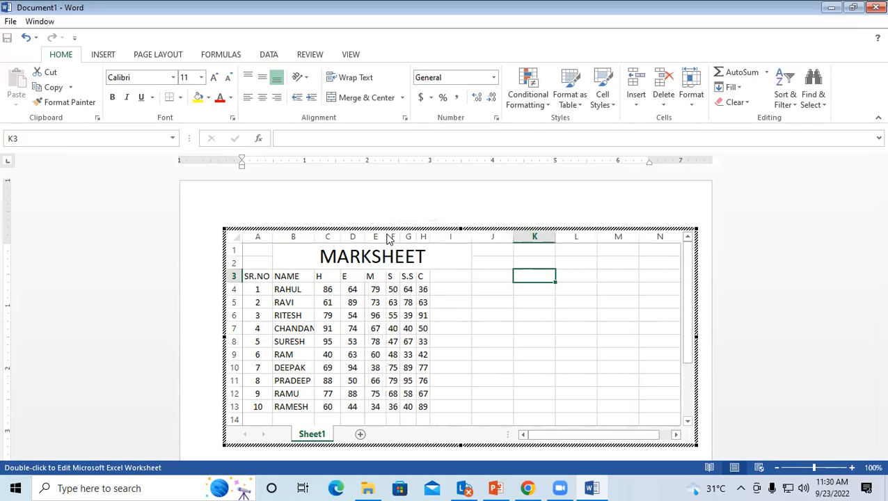
{"action": "left_click", "coordinate": [439, 288]}
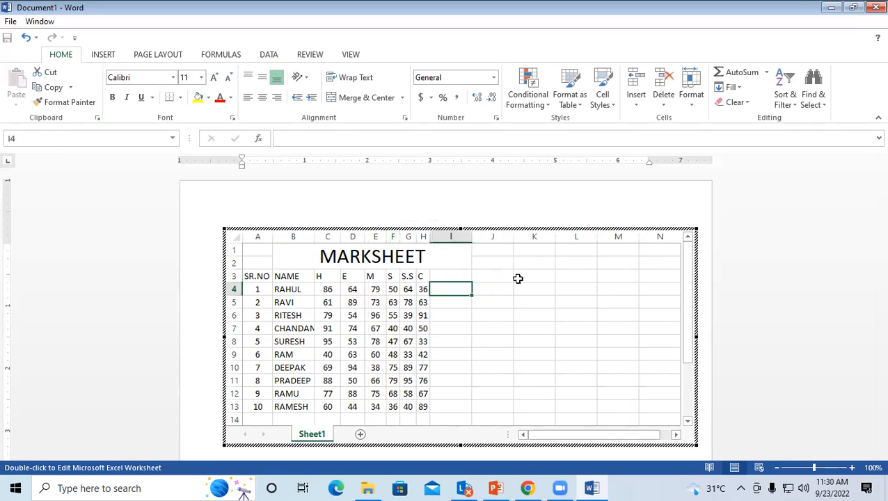
{"action": "left_click", "coordinate": [452, 275]}
Step: Apply All Borders to the marksheet range A3:M13
{"action": "left_click_drag", "start_coordinate": [270, 279], "coordinate": [619, 406]}
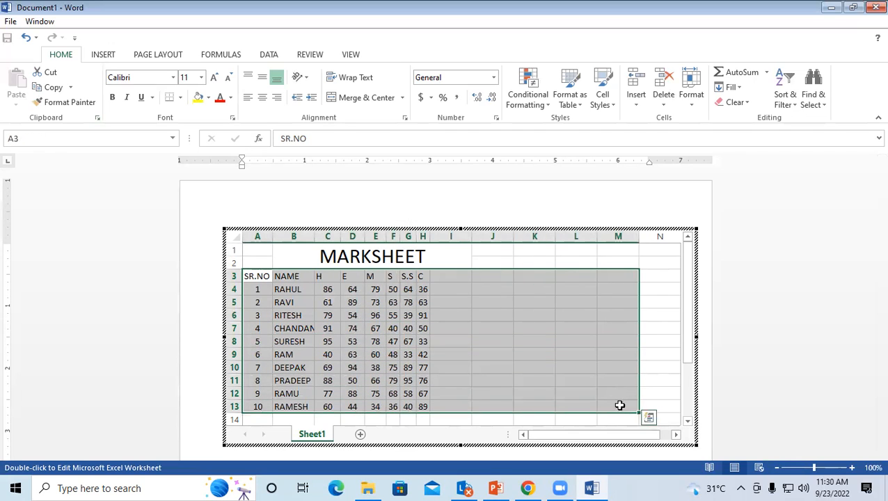
{"action": "left_click", "coordinate": [180, 98]}
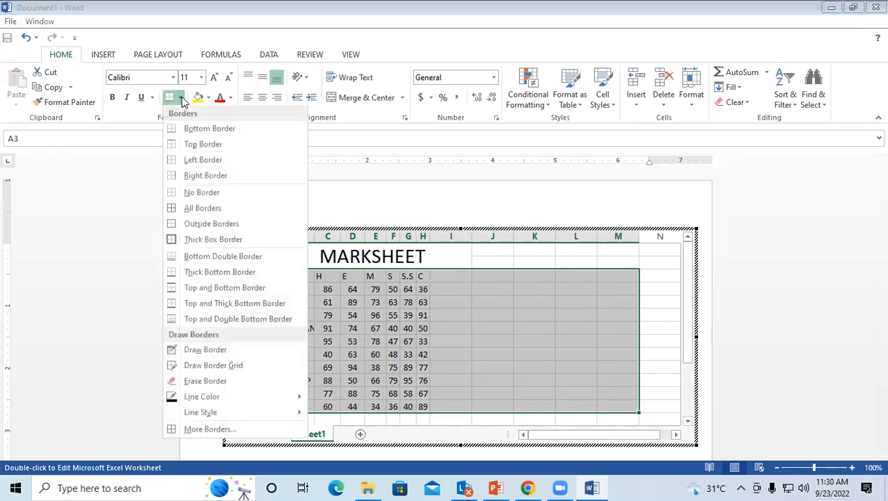
{"action": "left_click", "coordinate": [175, 211]}
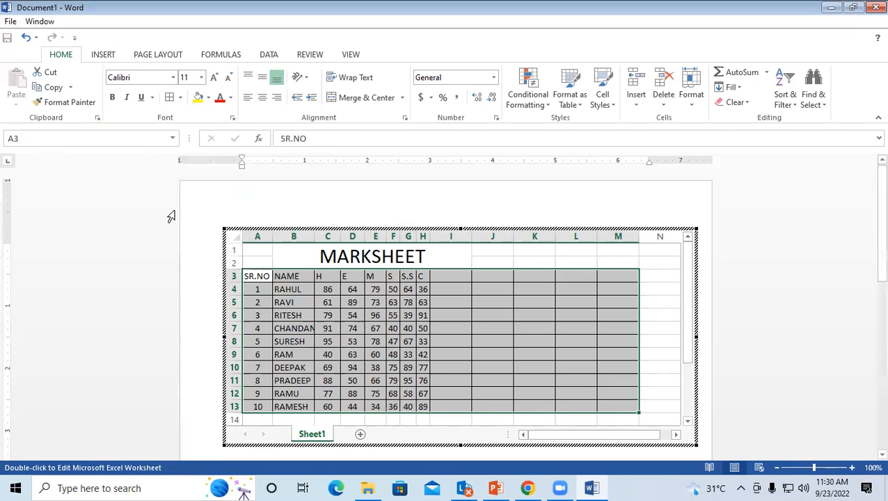
Step: Format the marksheet header row A3:M3 with bold red text and a yellow fill
{"action": "left_click", "coordinate": [475, 337]}
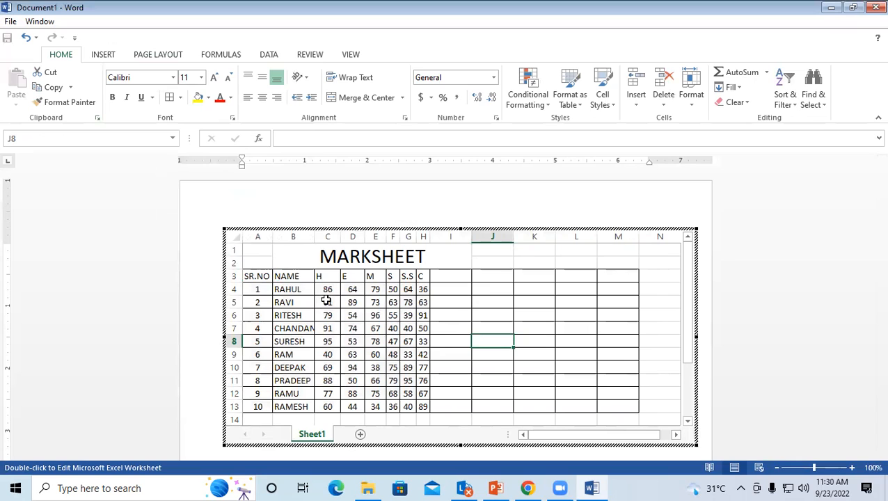
{"action": "left_click_drag", "start_coordinate": [255, 276], "coordinate": [595, 288]}
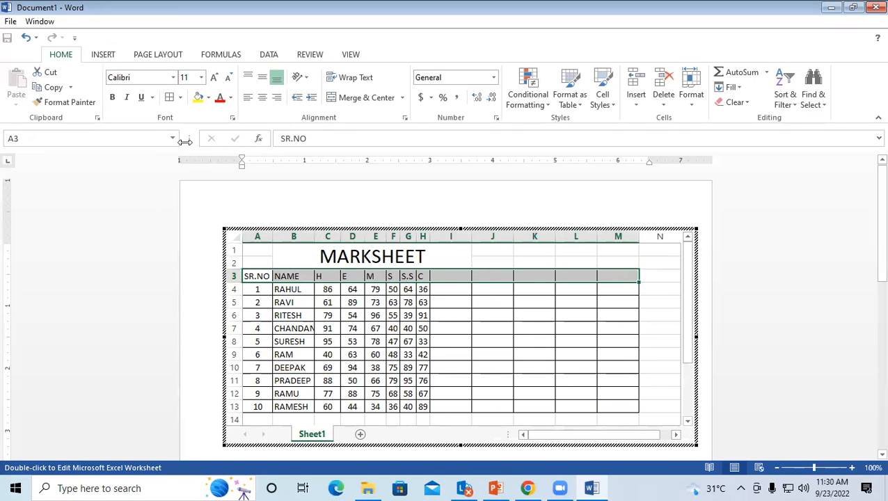
{"action": "left_click", "coordinate": [112, 97]}
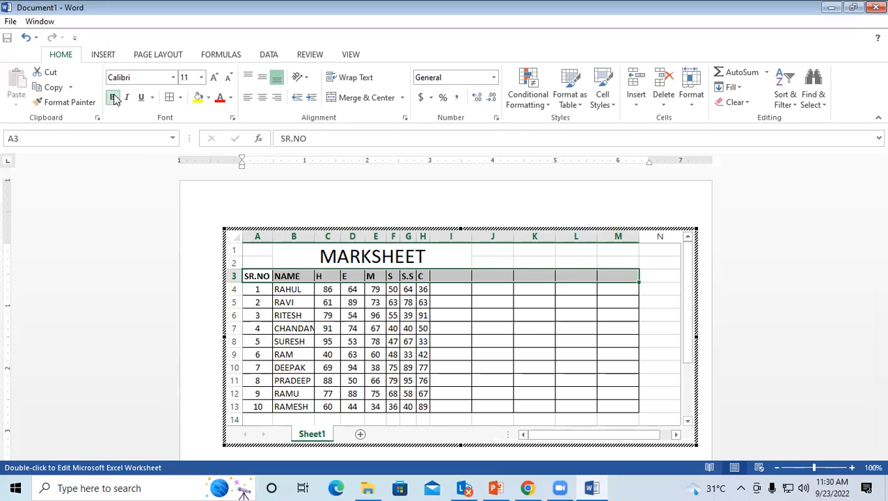
{"action": "left_click", "coordinate": [197, 99]}
{"action": "left_click", "coordinate": [219, 98]}
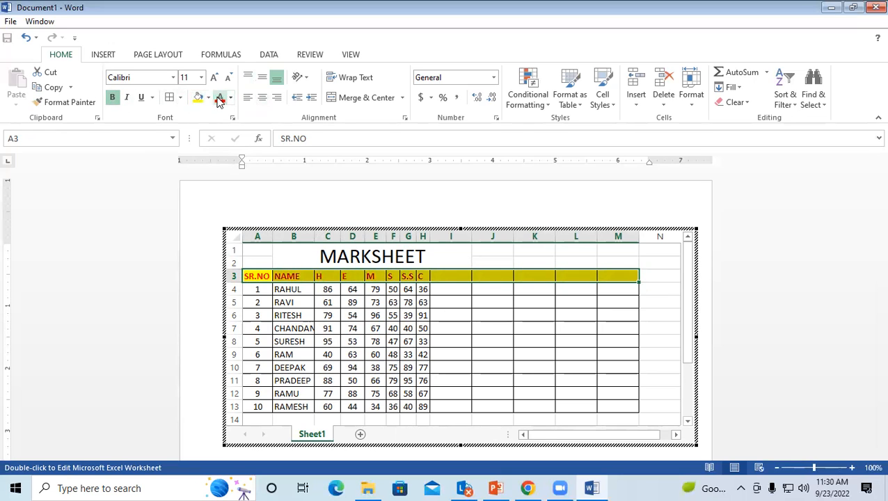
{"action": "left_click", "coordinate": [492, 358]}
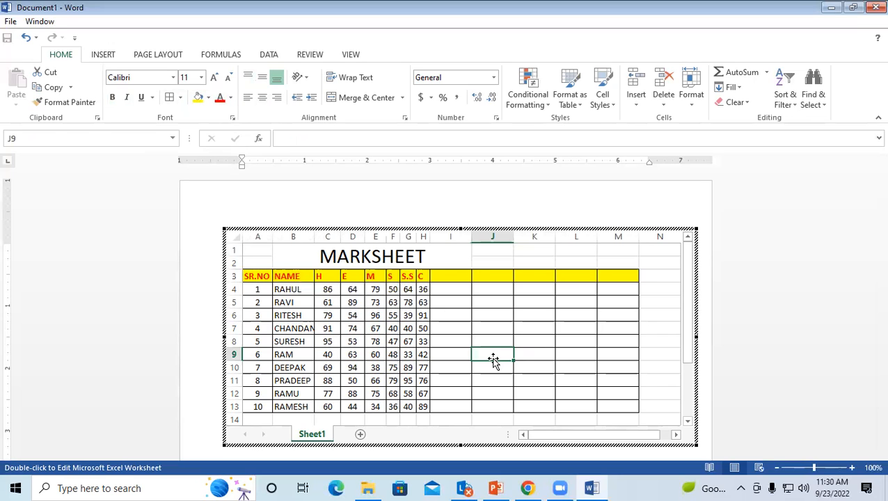
Step: Add the column headings OBT MARK, TOTAL MARK and PERCENTAGE in cells I3, J3 and K3
{"action": "left_click", "coordinate": [447, 278]}
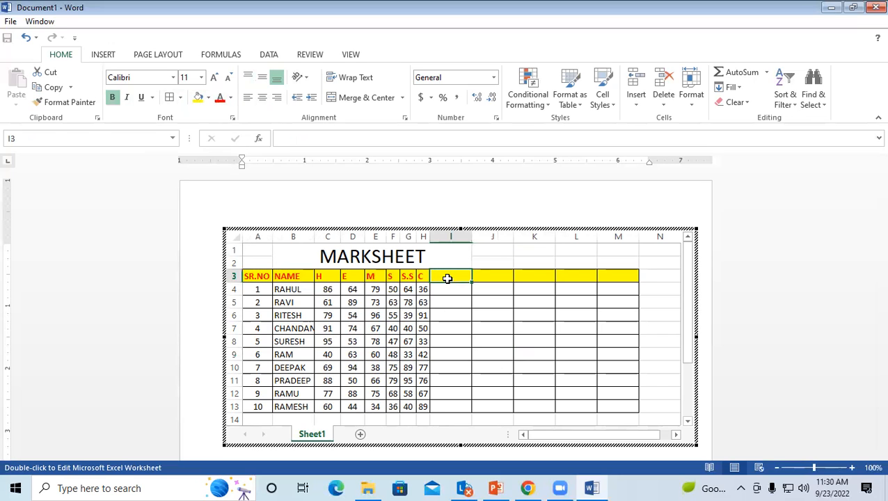
{"action": "type", "text": "OBT"}
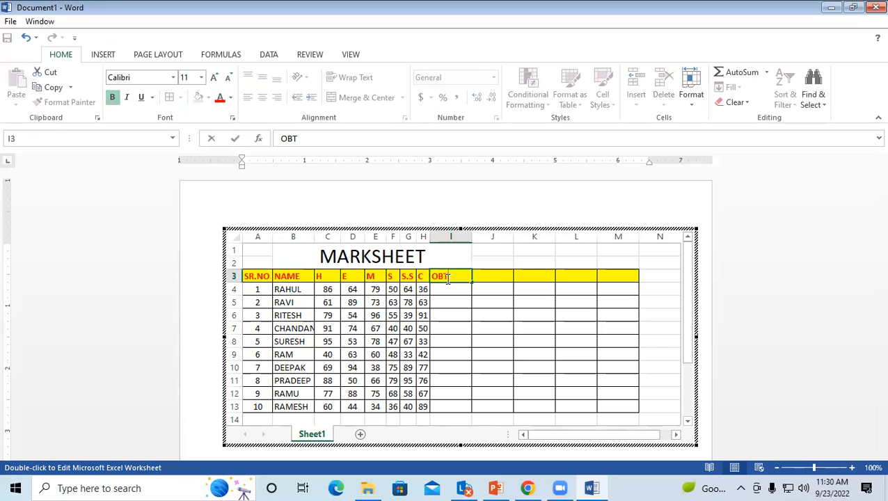
{"action": "type", "text": " MARK"}
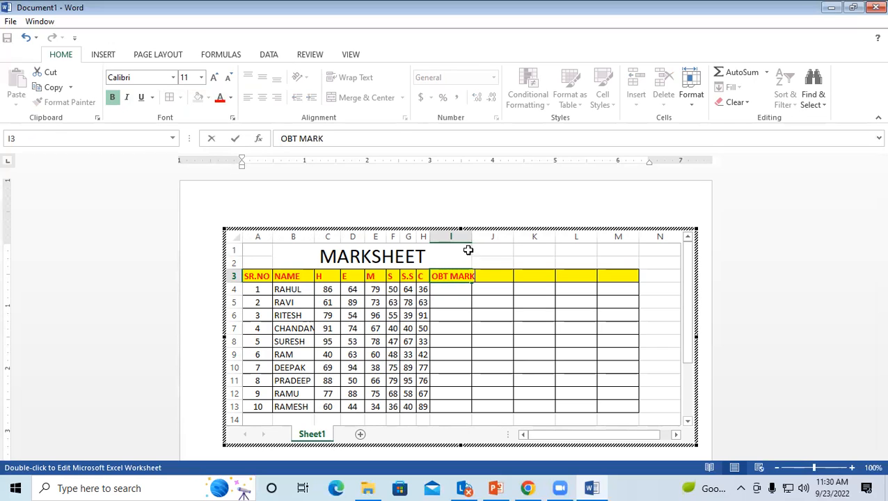
{"action": "left_click", "coordinate": [494, 287]}
{"action": "left_click", "coordinate": [492, 276]}
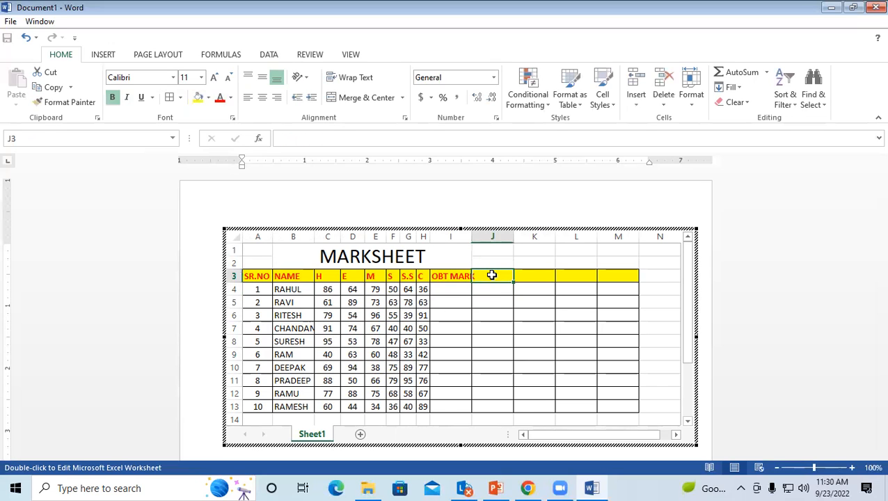
{"action": "type", "text": "TOTAL MARK"}
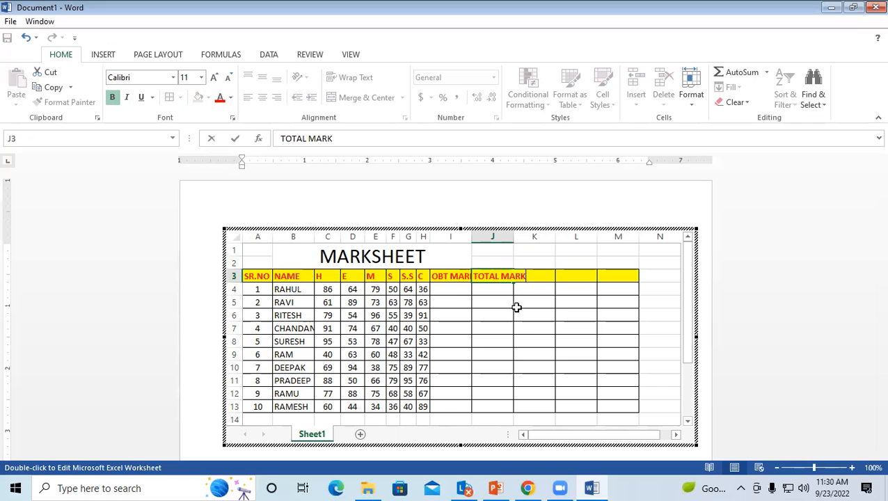
{"action": "left_click", "coordinate": [519, 278]}
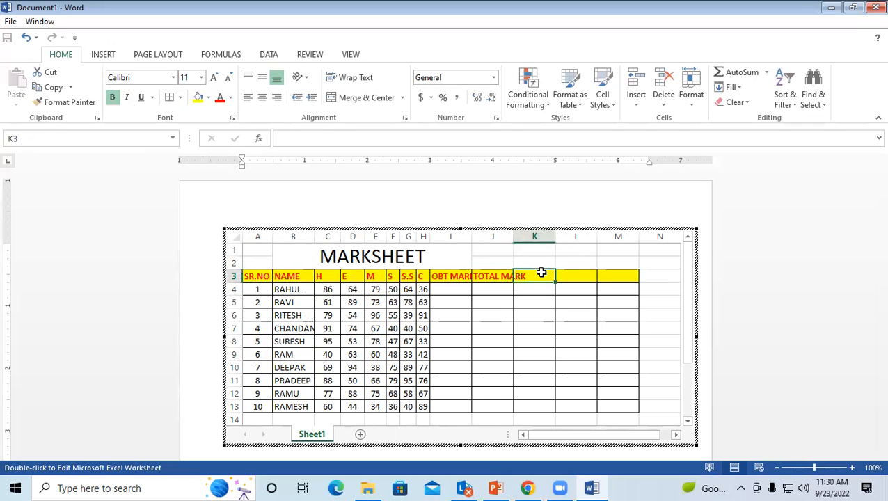
{"action": "type", "text": "PERCENTAGE"}
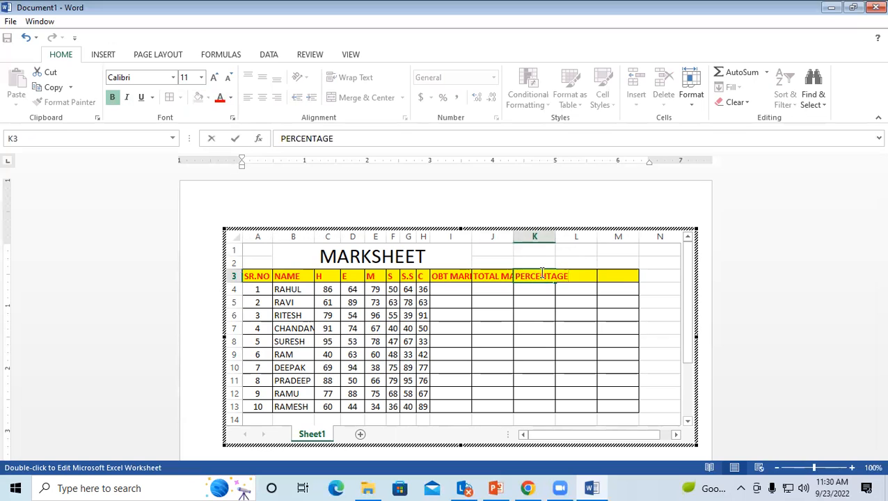
Step: Auto-fit columns I to K to their headings and narrow the embedded worksheet's frame to end at column M
{"action": "left_click", "coordinate": [527, 324]}
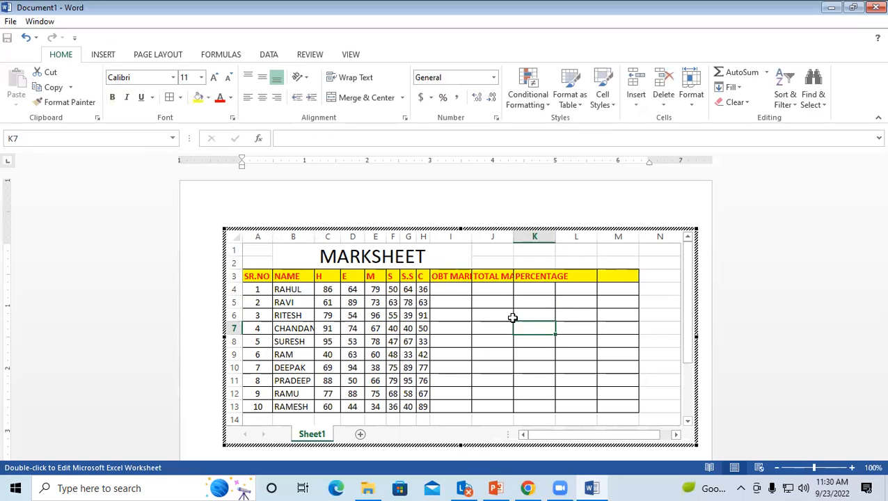
{"action": "left_click", "coordinate": [463, 238]}
{"action": "left_click_drag", "start_coordinate": [463, 237], "coordinate": [513, 239]}
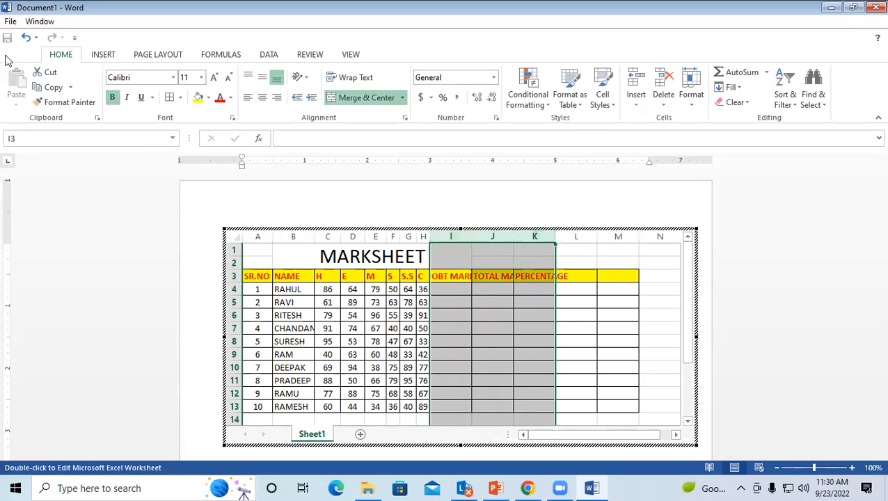
{"action": "double_click", "coordinate": [513, 240]}
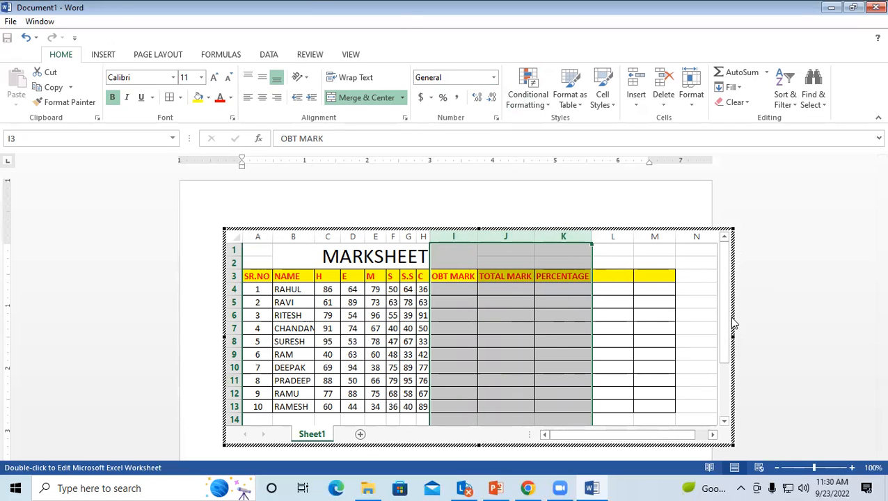
{"action": "left_click_drag", "start_coordinate": [734, 336], "coordinate": [711, 336]}
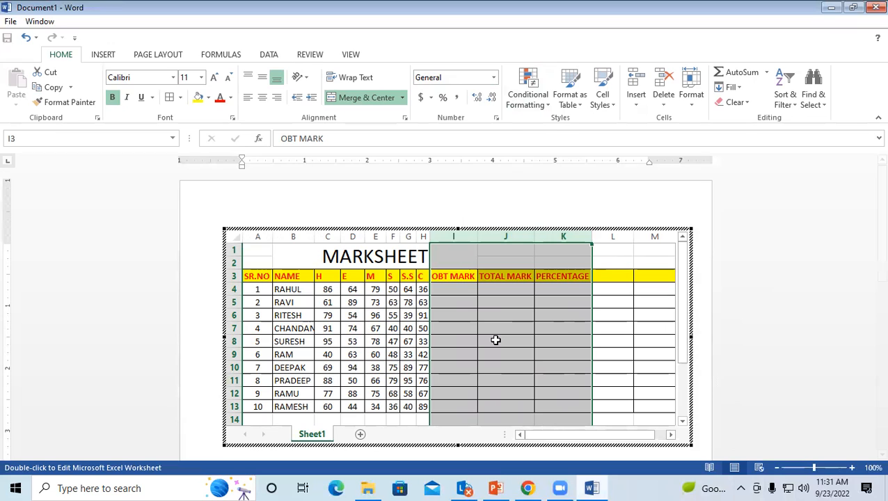
{"action": "left_click", "coordinate": [480, 311]}
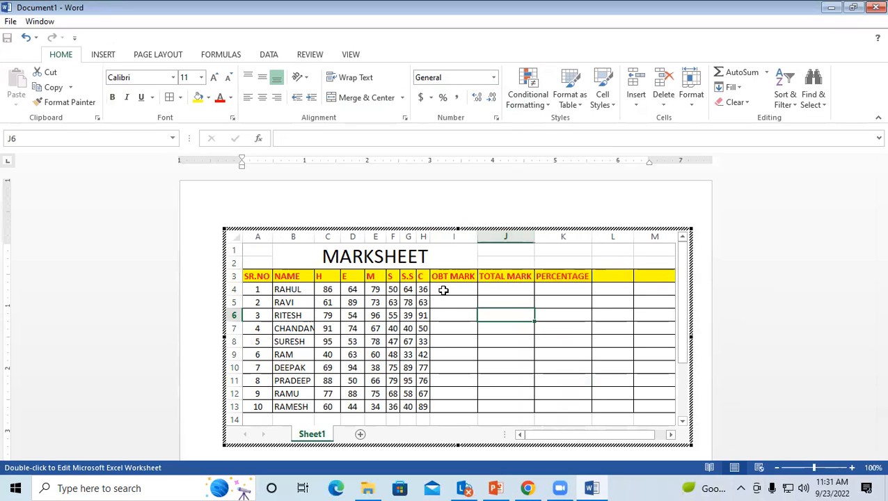
Step: Enter 600 as the first student's total mark in J4 and copy it down to J13
{"action": "left_click", "coordinate": [443, 290]}
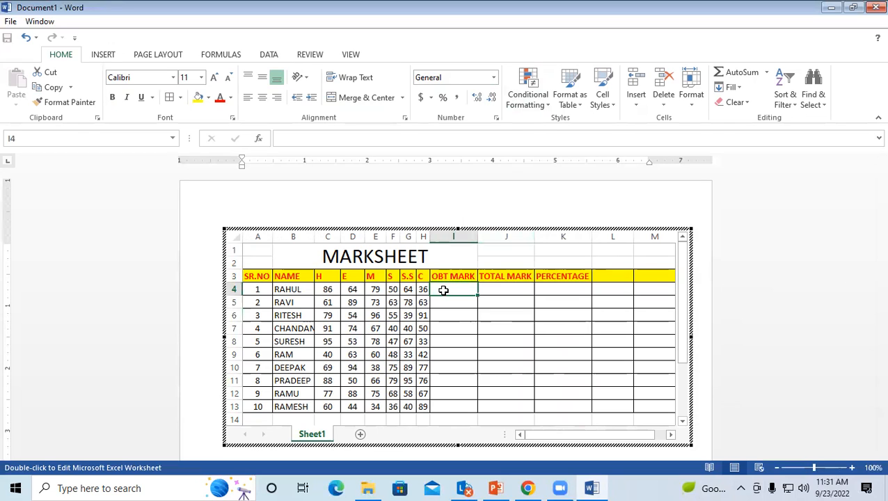
{"action": "left_click_drag", "start_coordinate": [327, 290], "coordinate": [416, 293]}
{"action": "left_click", "coordinate": [507, 289]}
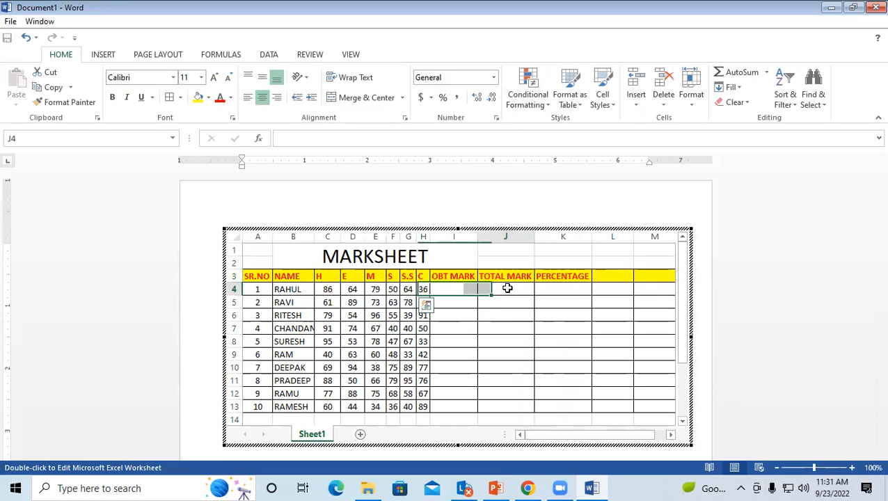
{"action": "type", "text": "600"}
{"action": "key", "text": "Return"}
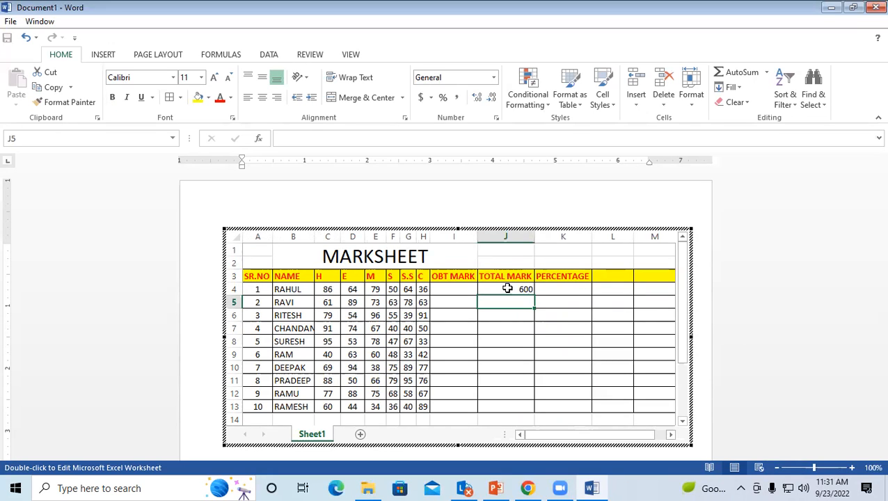
{"action": "left_click", "coordinate": [503, 287]}
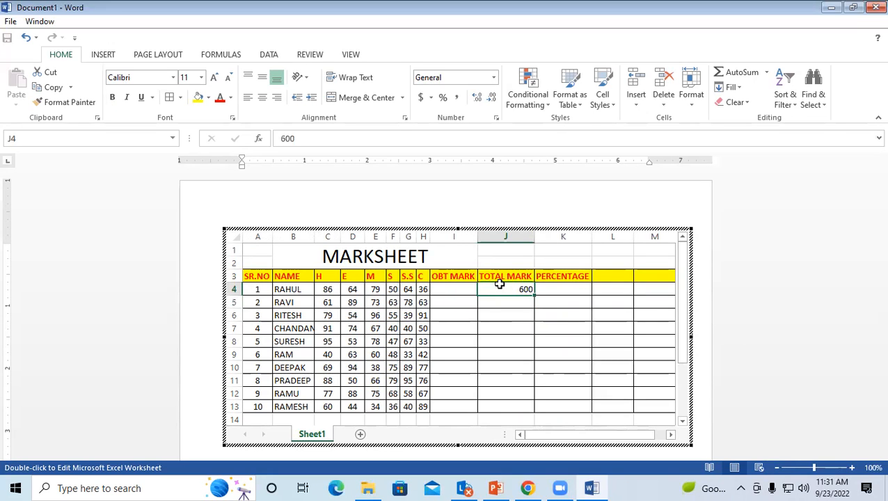
{"action": "left_click_drag", "start_coordinate": [535, 295], "coordinate": [557, 412]}
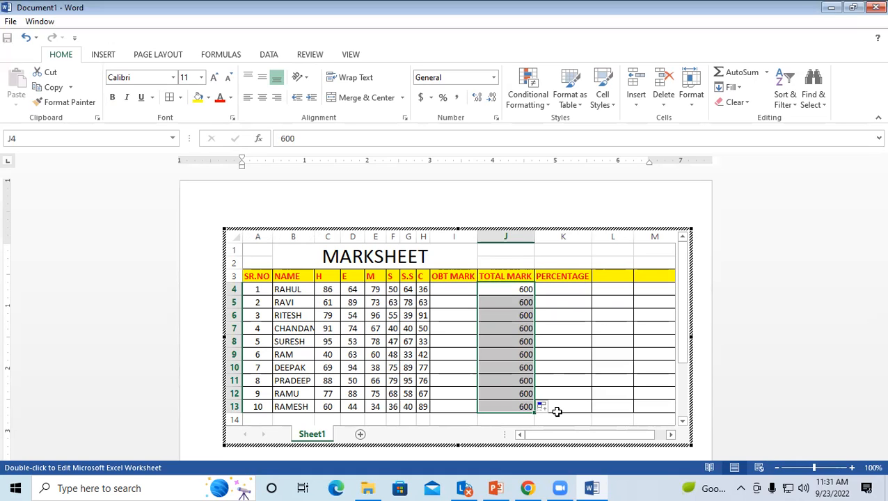
{"action": "left_click", "coordinate": [448, 273]}
{"action": "left_click", "coordinate": [451, 293]}
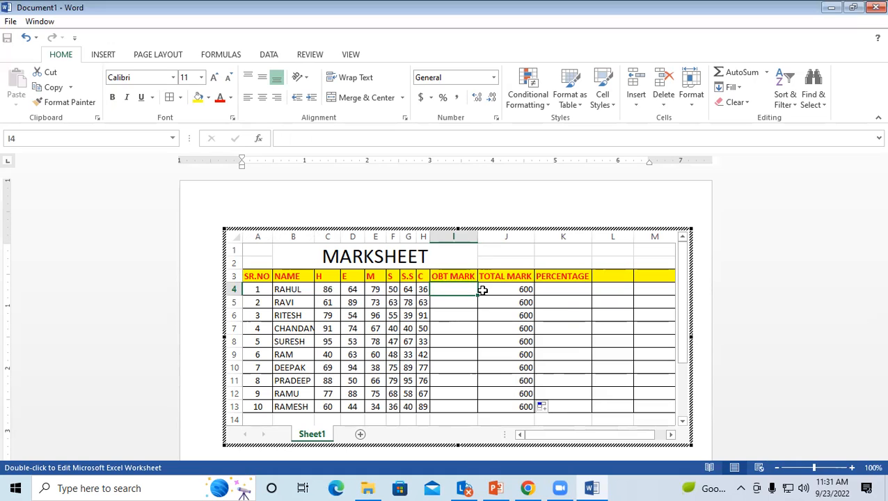
{"action": "left_click_drag", "start_coordinate": [326, 289], "coordinate": [416, 289]}
{"action": "left_click_drag", "start_coordinate": [321, 302], "coordinate": [422, 302]}
{"action": "left_click_drag", "start_coordinate": [325, 315], "coordinate": [423, 314]}
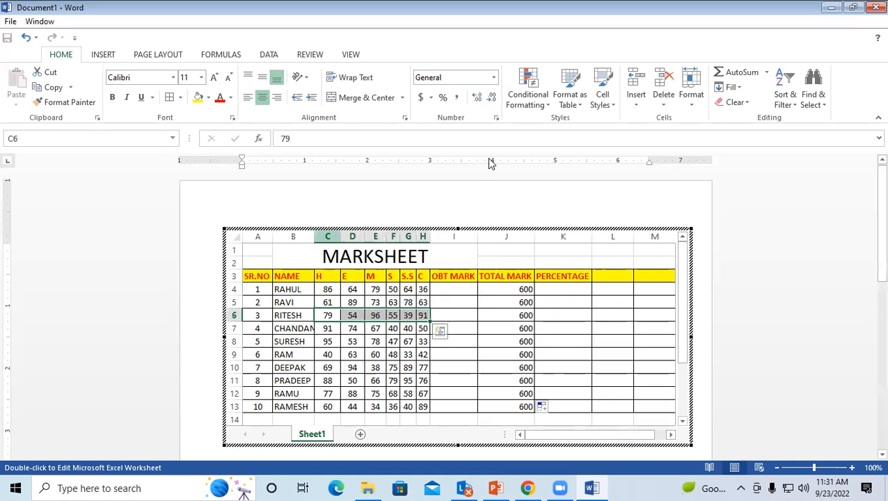
Step: Calculate the obtained marks with =SUM(C4:H4) in I4 and fill the formula down to I13
{"action": "left_click", "coordinate": [460, 292]}
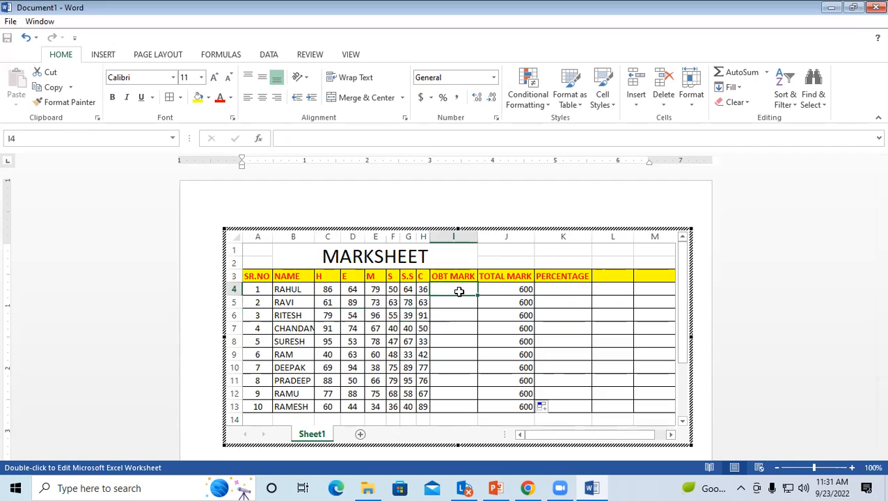
{"action": "type", "text": "="}
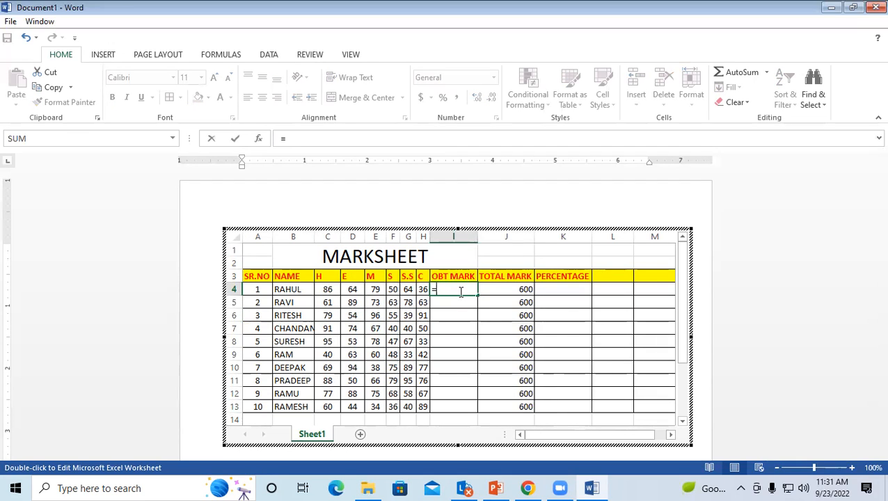
{"action": "type", "text": "SUM"}
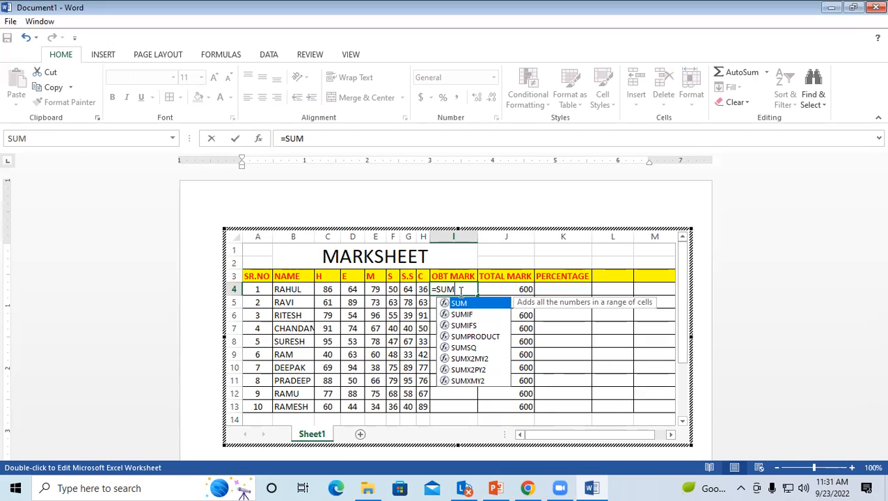
{"action": "type", "text": "("}
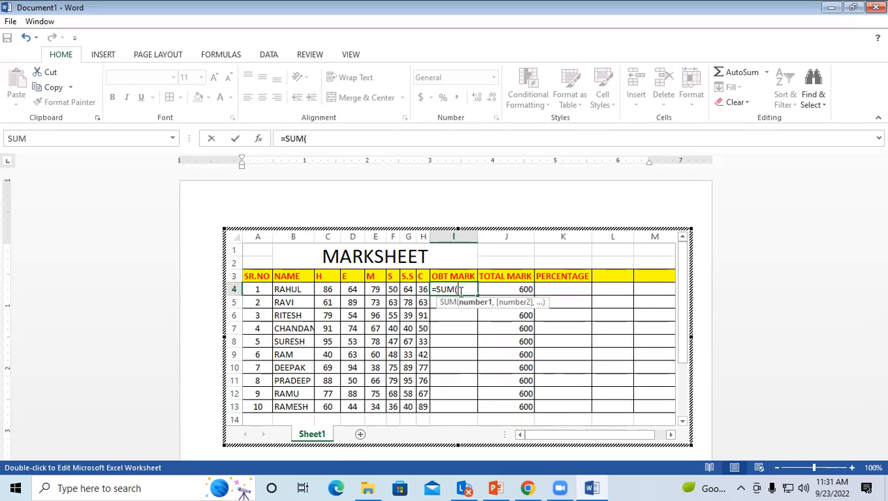
{"action": "left_click_drag", "start_coordinate": [327, 289], "coordinate": [422, 288]}
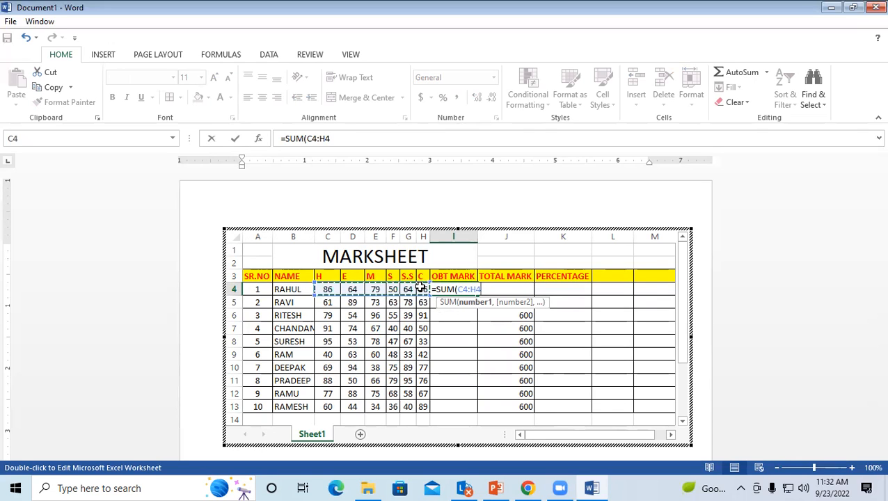
{"action": "type", "text": ")"}
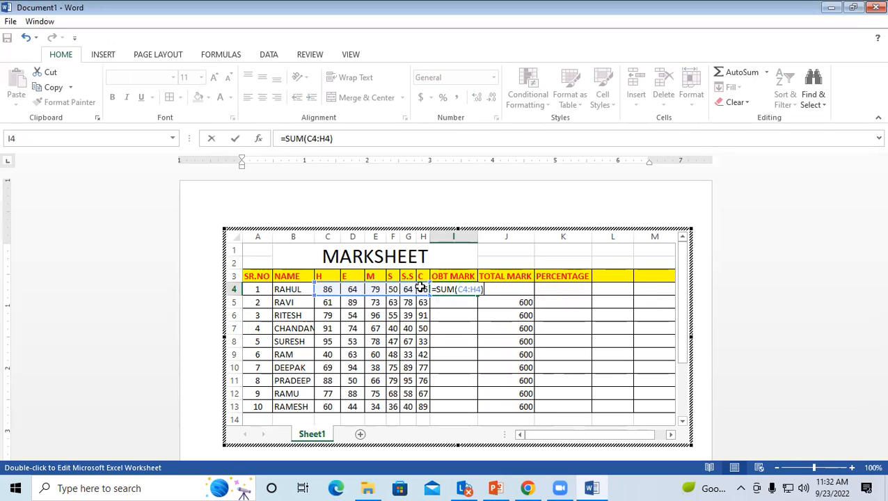
{"action": "key", "text": "Return"}
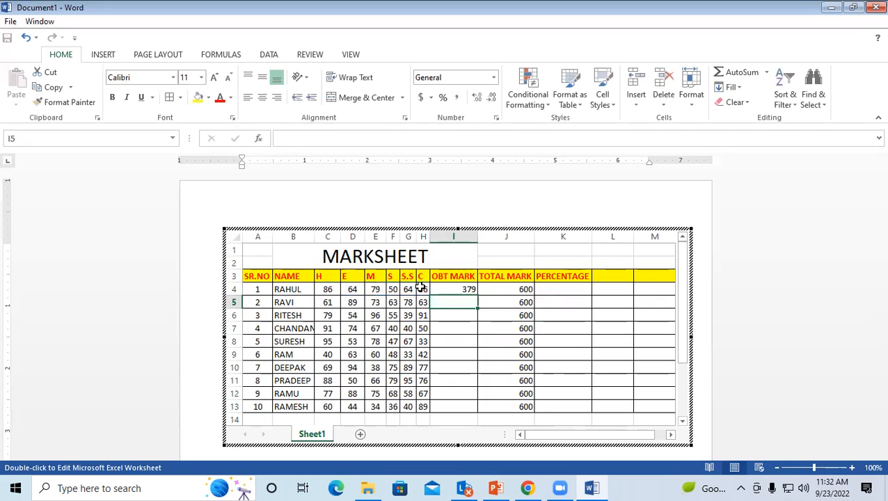
{"action": "left_click", "coordinate": [455, 287]}
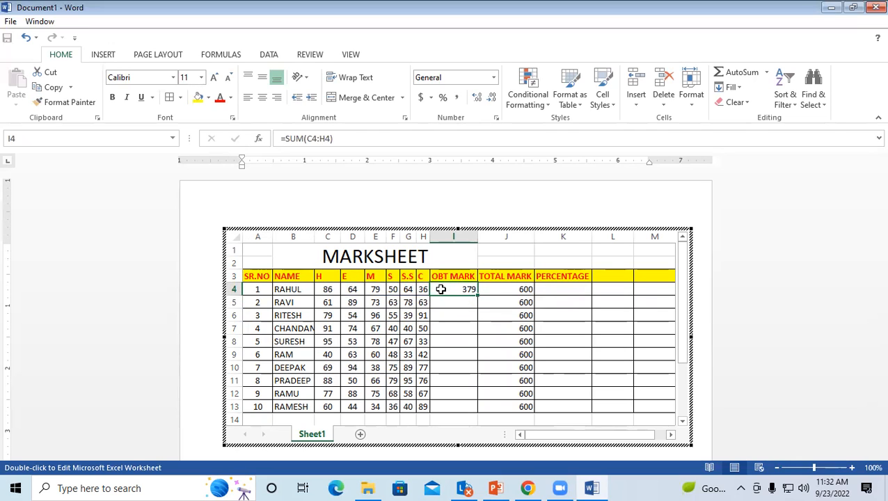
{"action": "left_click_drag", "start_coordinate": [477, 295], "coordinate": [505, 411]}
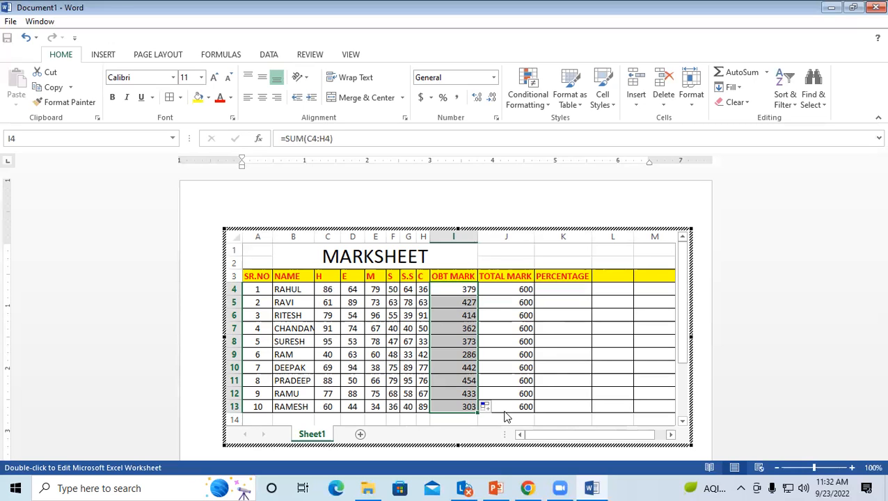
Step: Set the sixth student's H, E and M marks in C9:E9 to 90 each and check the obtained mark in I9
{"action": "left_click", "coordinate": [291, 354]}
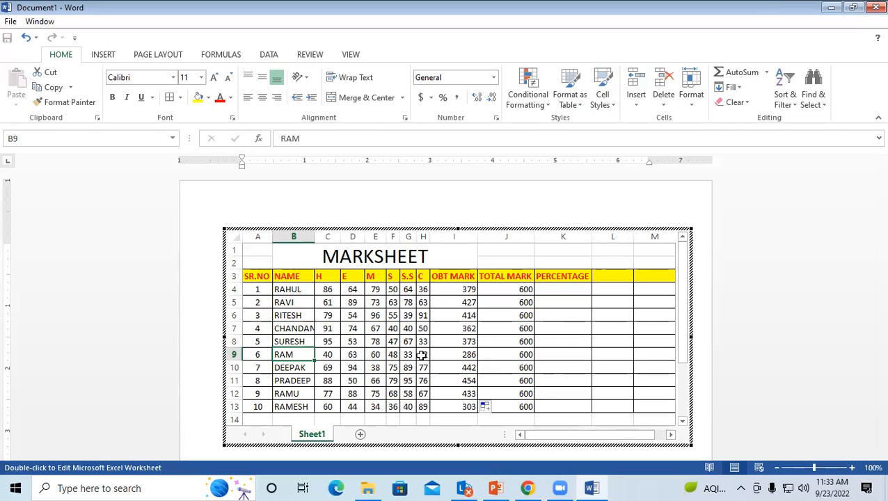
{"action": "left_click", "coordinate": [334, 354]}
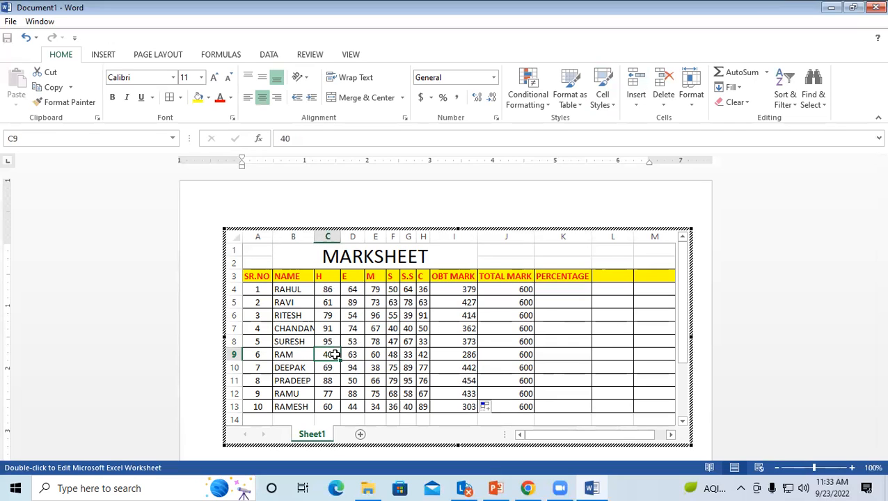
{"action": "type", "text": "90"}
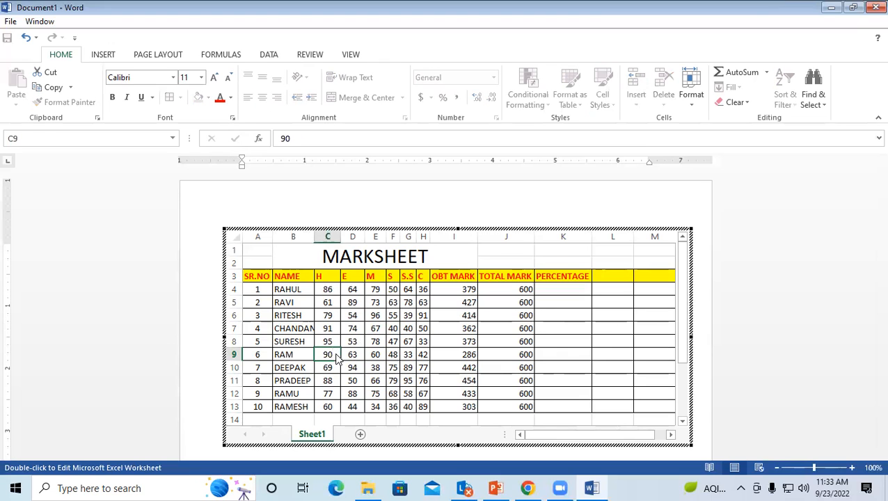
{"action": "key", "text": "Tab"}
{"action": "type", "text": "90"}
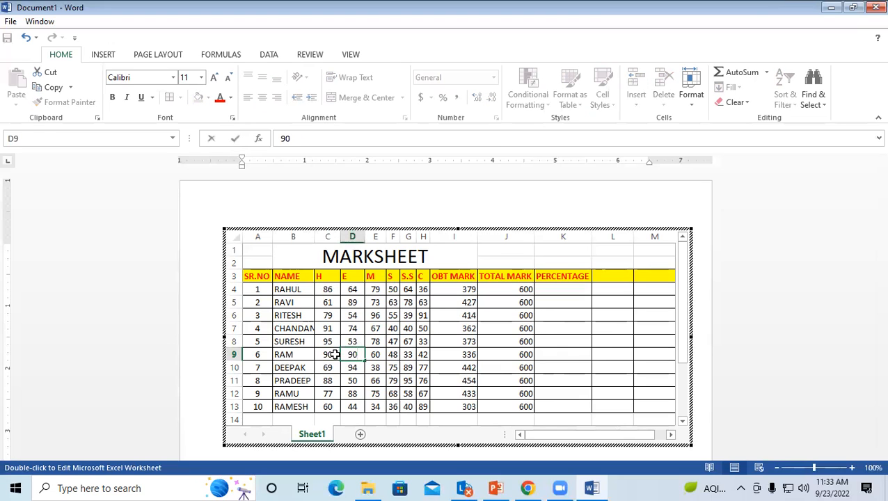
{"action": "key", "text": "Tab"}
{"action": "type", "text": "90"}
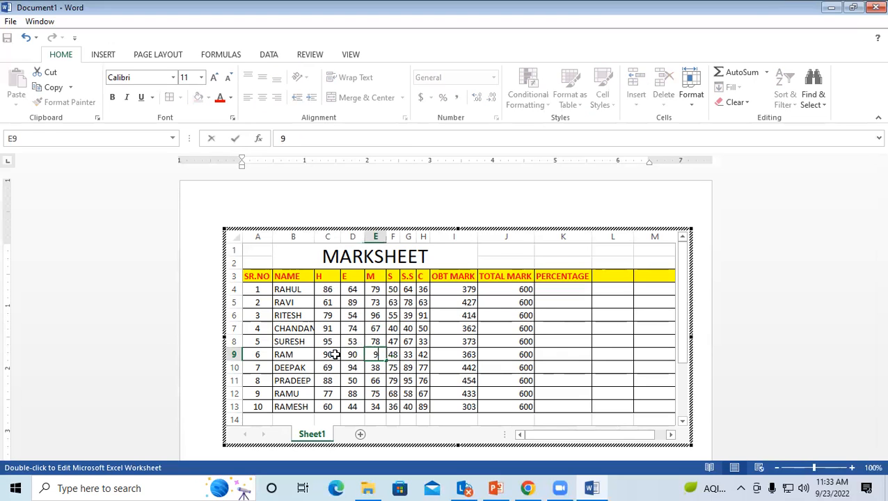
{"action": "left_click", "coordinate": [462, 355]}
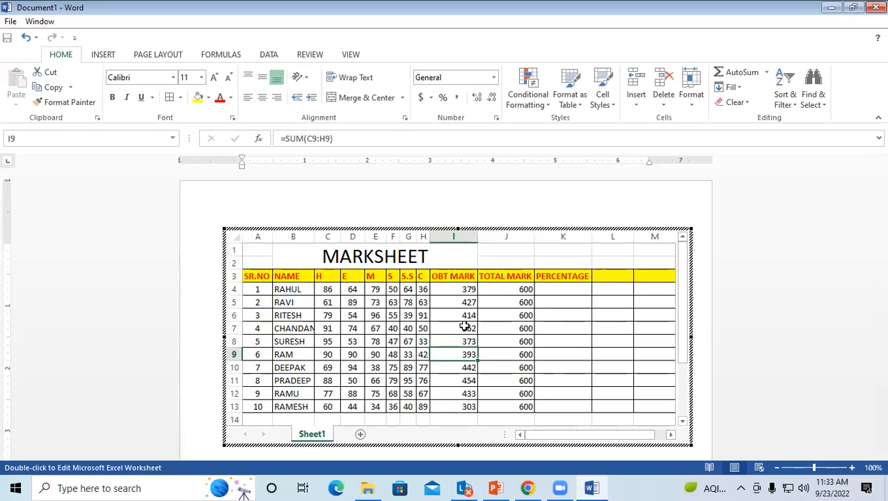
Step: Set the first student's H mark in C4 to 90 and C mark in H4 to 40, checking the OBT MARK column
{"action": "left_click", "coordinate": [335, 288]}
{"action": "type", "text": "90"}
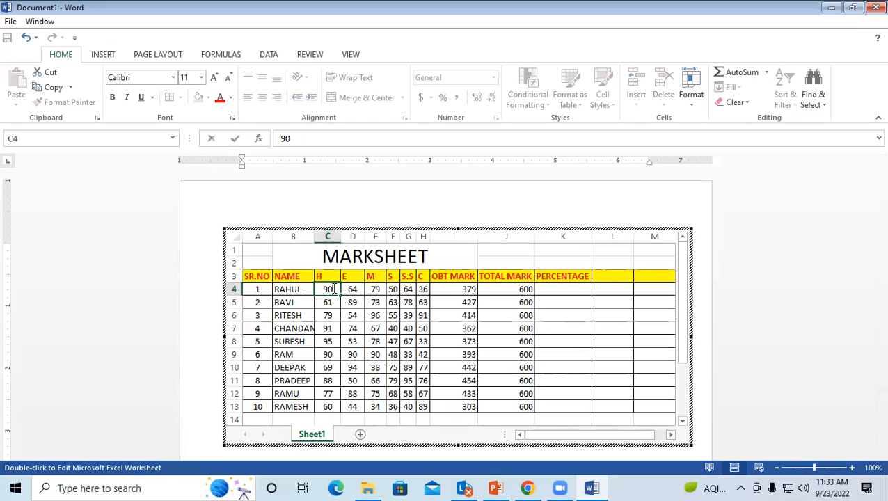
{"action": "key", "text": "Return"}
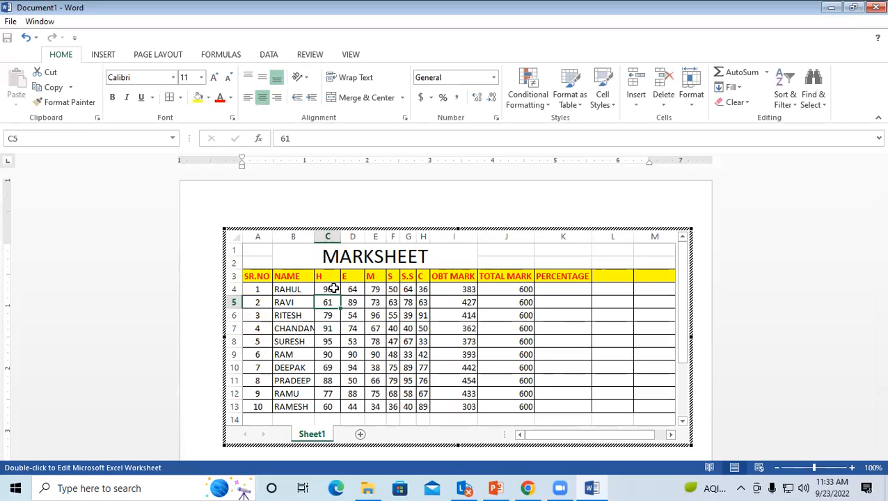
{"action": "left_click", "coordinate": [422, 290]}
{"action": "type", "text": "40"}
{"action": "key", "text": "Return"}
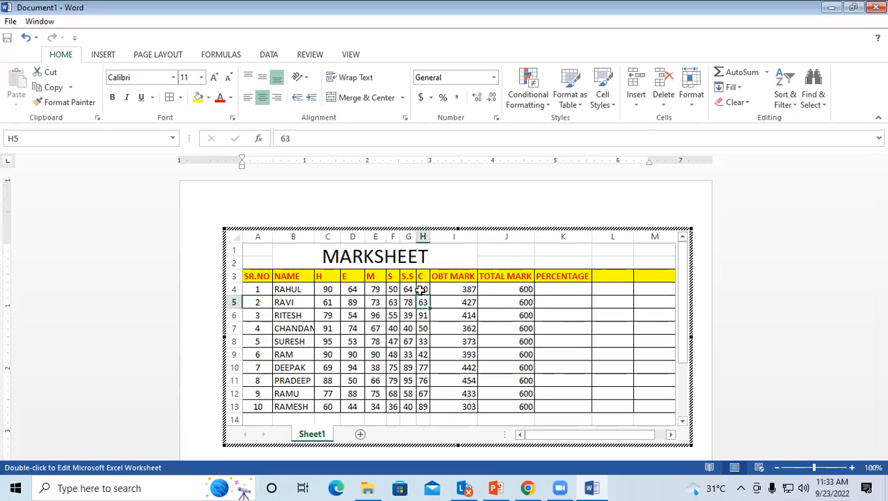
{"action": "left_click_drag", "start_coordinate": [457, 290], "coordinate": [462, 405]}
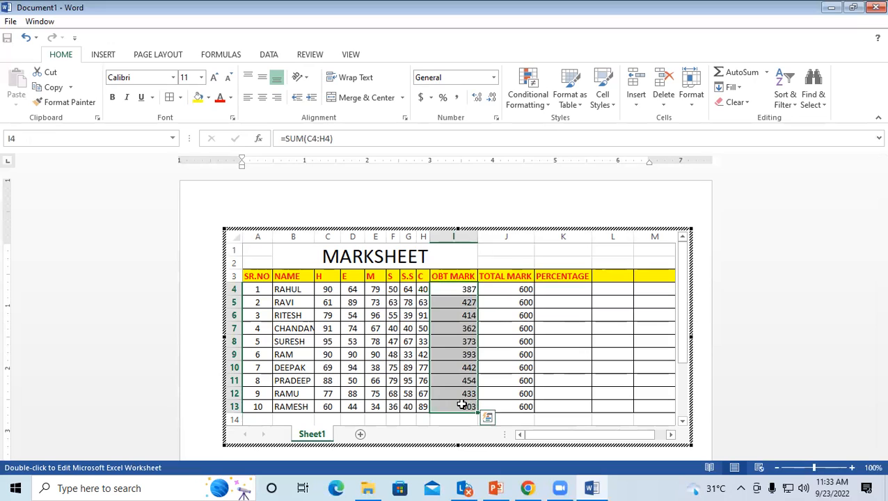
{"action": "left_click", "coordinate": [459, 291]}
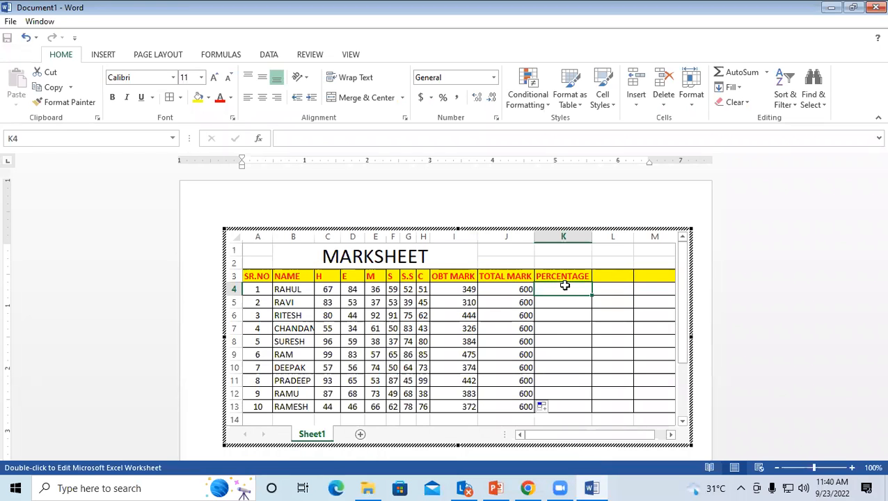
{"action": "left_click", "coordinate": [554, 356]}
{"action": "left_click", "coordinate": [560, 289]}
{"action": "left_click", "coordinate": [568, 332]}
{"action": "left_click", "coordinate": [552, 290]}
{"action": "left_click", "coordinate": [558, 369]}
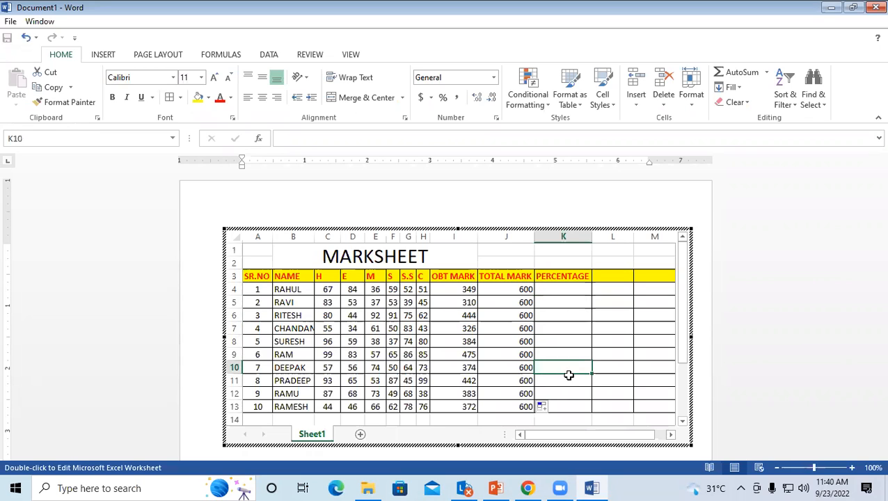
{"action": "left_click", "coordinate": [571, 404]}
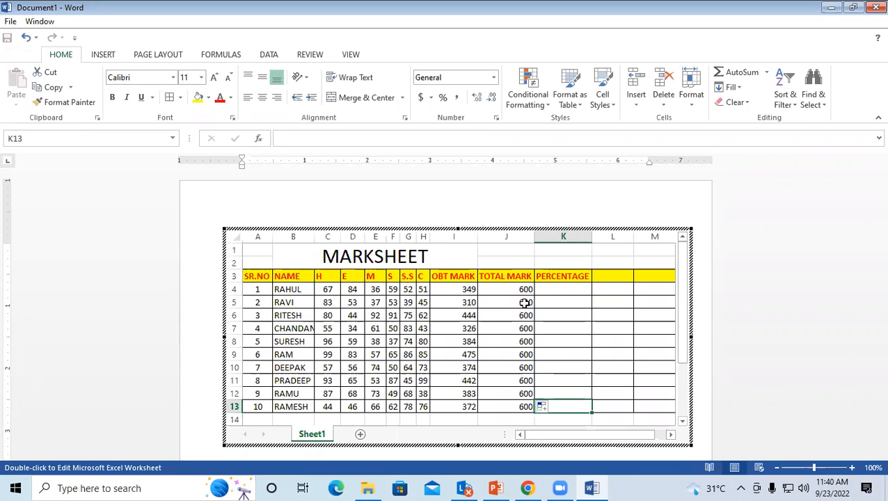
Step: Calculate the percentages with =I4*100/600 in K4 and fill the formula down to K13
{"action": "left_click", "coordinate": [566, 286]}
{"action": "type", "text": "="}
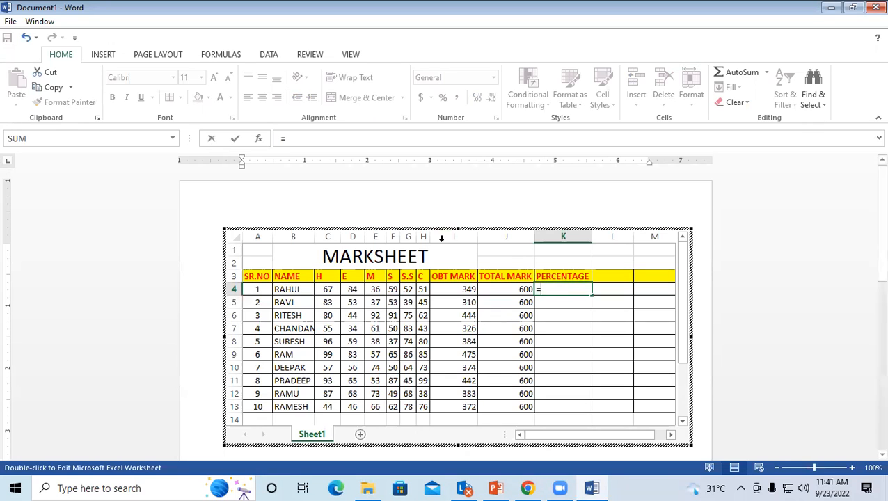
{"action": "left_click", "coordinate": [452, 288]}
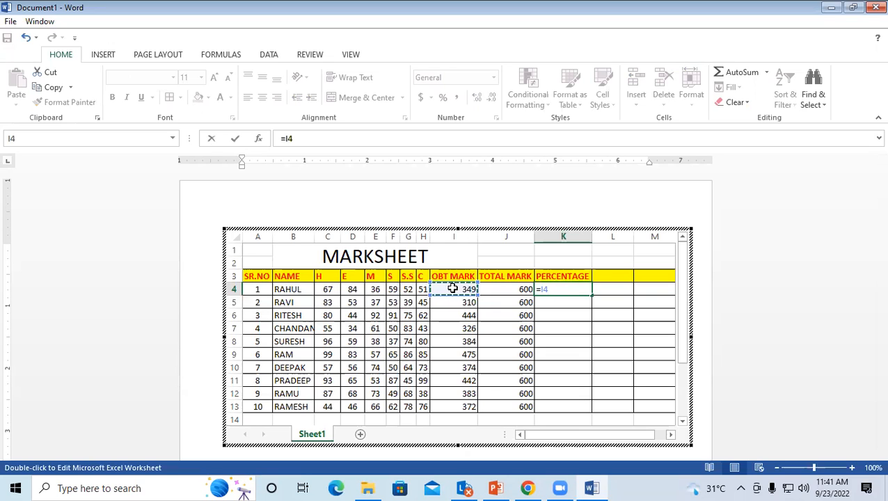
{"action": "type", "text": "*100"}
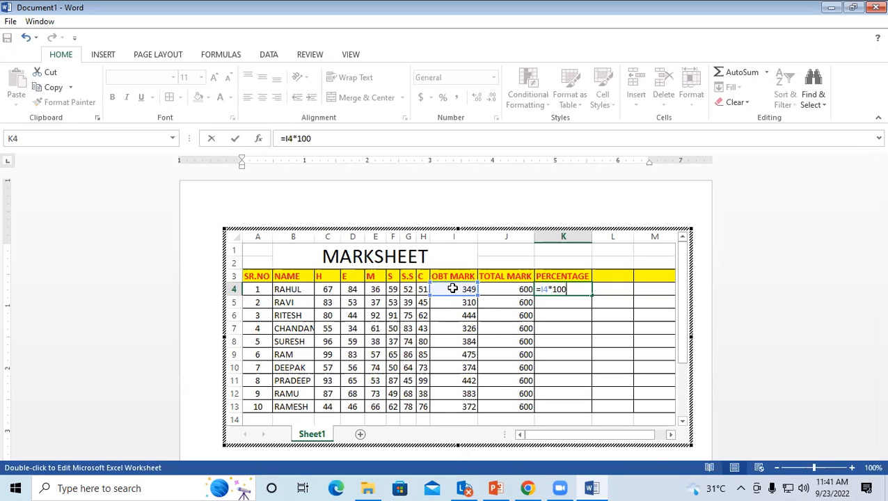
{"action": "type", "text": "/600"}
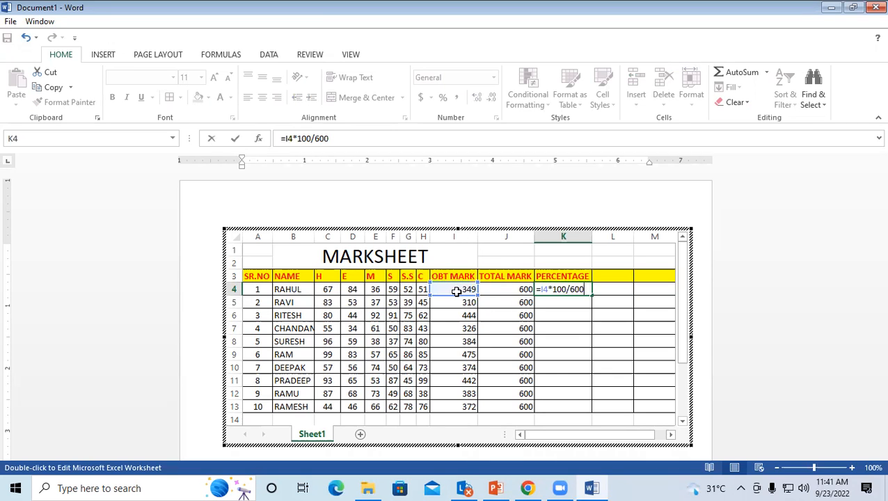
{"action": "key", "text": "Return"}
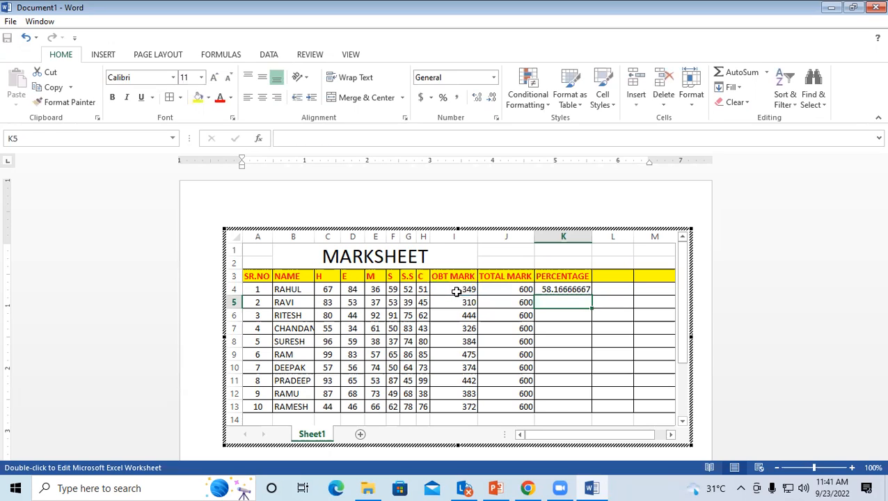
{"action": "left_click", "coordinate": [550, 291]}
{"action": "left_click_drag", "start_coordinate": [592, 295], "coordinate": [605, 411]}
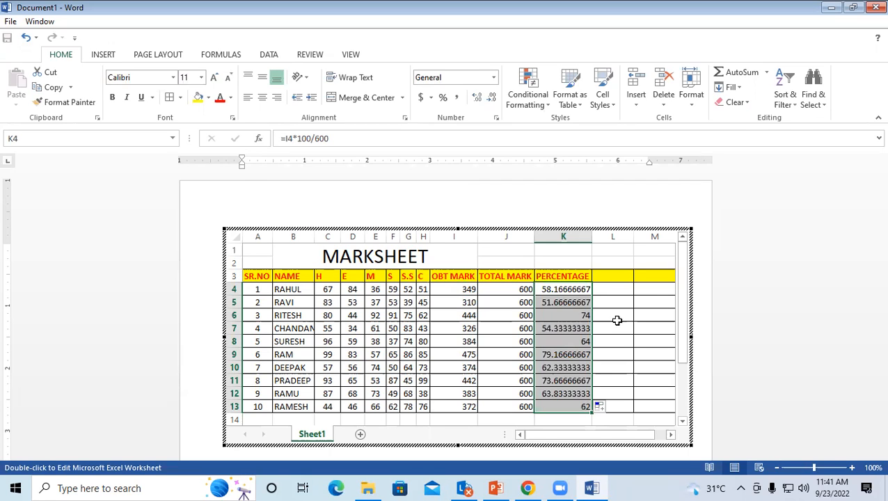
Step: Reduce the percentage values in K4:K13 to two decimal places
{"action": "left_click", "coordinate": [566, 353]}
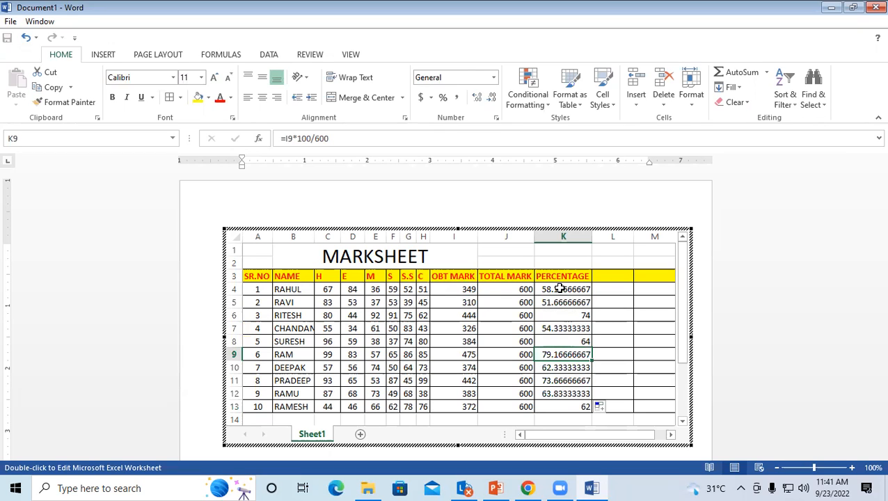
{"action": "left_click_drag", "start_coordinate": [560, 289], "coordinate": [566, 403]}
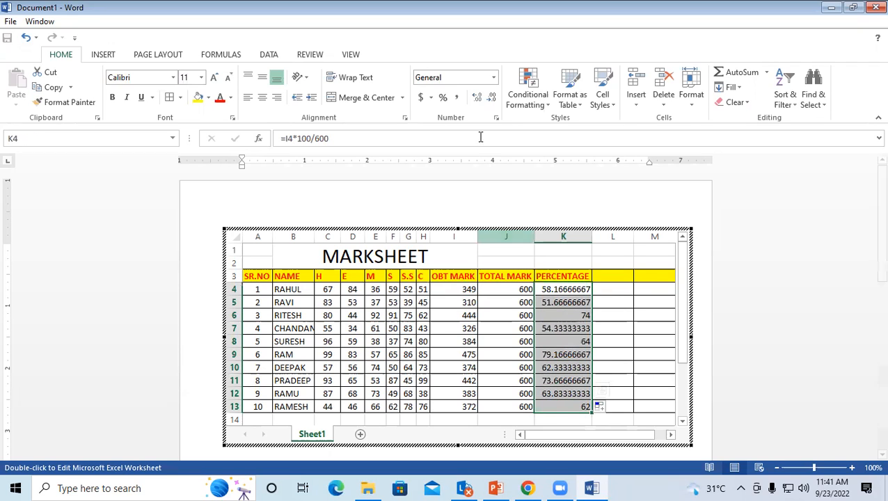
{"action": "left_click", "coordinate": [492, 99]}
{"action": "left_click", "coordinate": [491, 99]}
{"action": "left_click", "coordinate": [492, 99]}
{"action": "left_click", "coordinate": [491, 99]}
{"action": "left_click", "coordinate": [491, 99]}
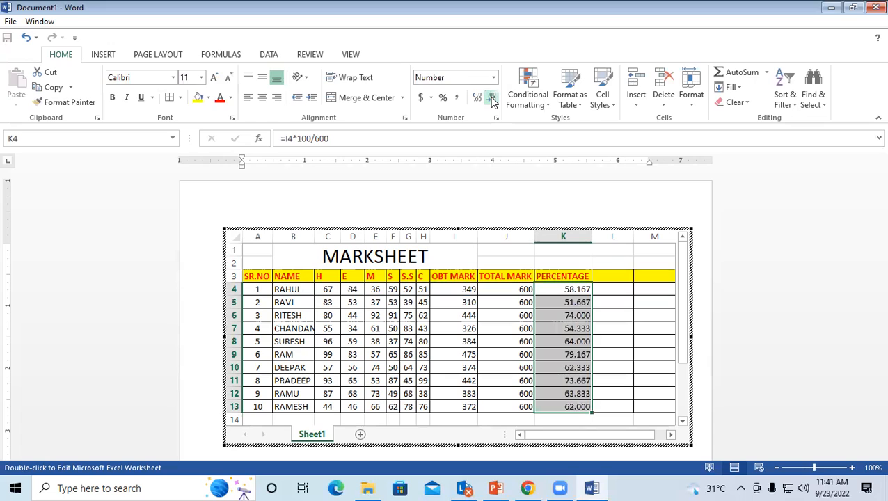
{"action": "left_click", "coordinate": [492, 99]}
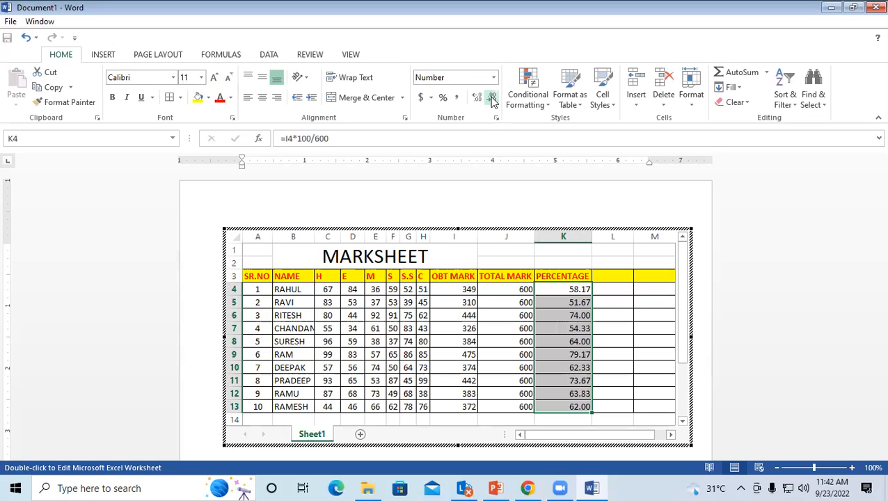
Step: Clear the percentage formulas from K4:K13
{"action": "left_click", "coordinate": [607, 299]}
{"action": "left_click_drag", "start_coordinate": [567, 289], "coordinate": [574, 404]}
{"action": "key", "text": "Delete"}
Step: Enter the percentage formula =I4*100/600 in K4 again and copy it down through K13
{"action": "left_click_drag", "start_coordinate": [566, 293], "coordinate": [560, 292]}
{"action": "type", "text": "="}
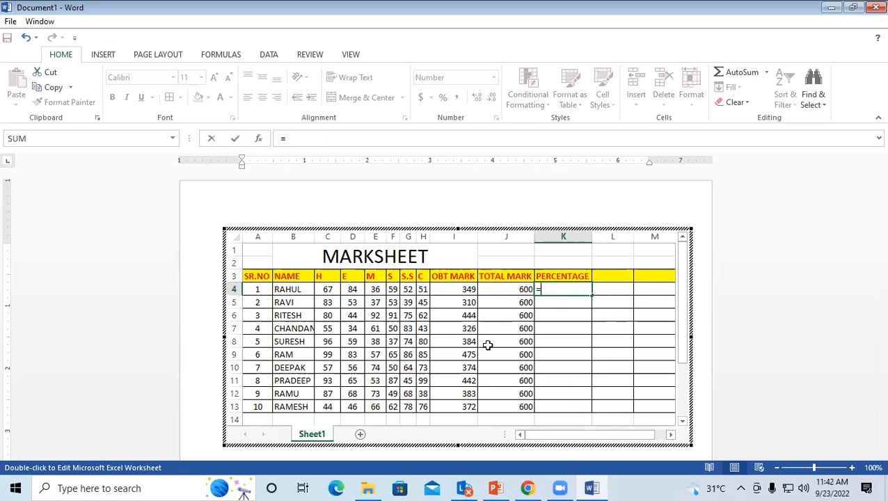
{"action": "left_click", "coordinate": [457, 288]}
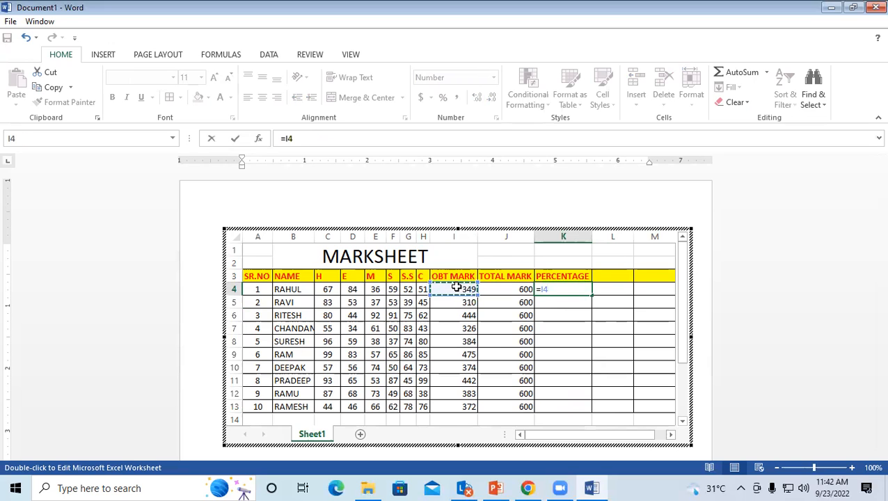
{"action": "type", "text": "*100"}
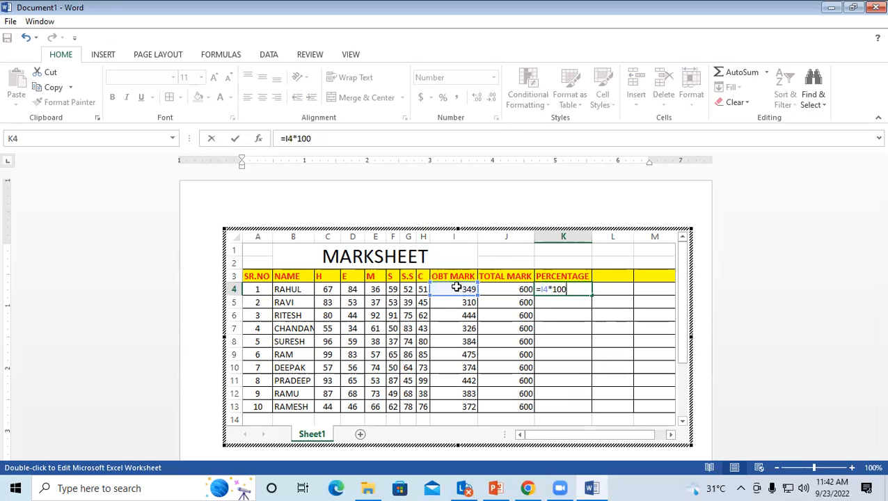
{"action": "type", "text": "/600"}
{"action": "key", "text": "Return"}
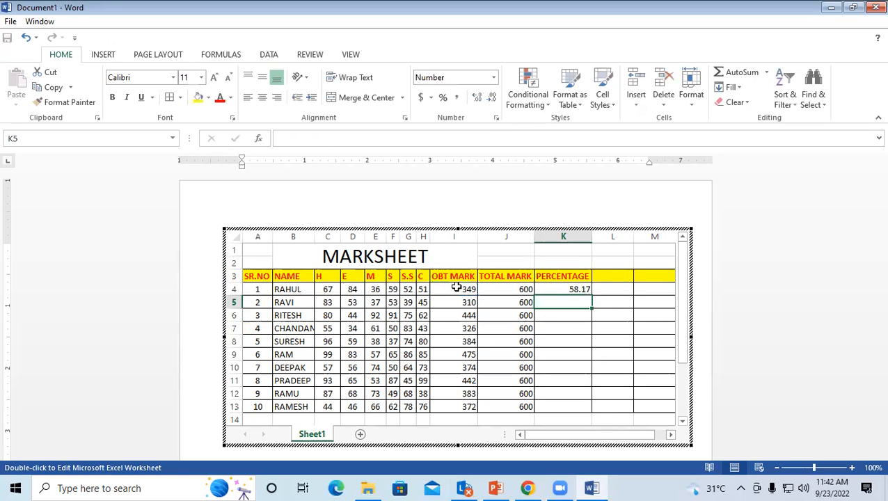
{"action": "left_click", "coordinate": [574, 289]}
{"action": "left_click_drag", "start_coordinate": [592, 295], "coordinate": [607, 411]}
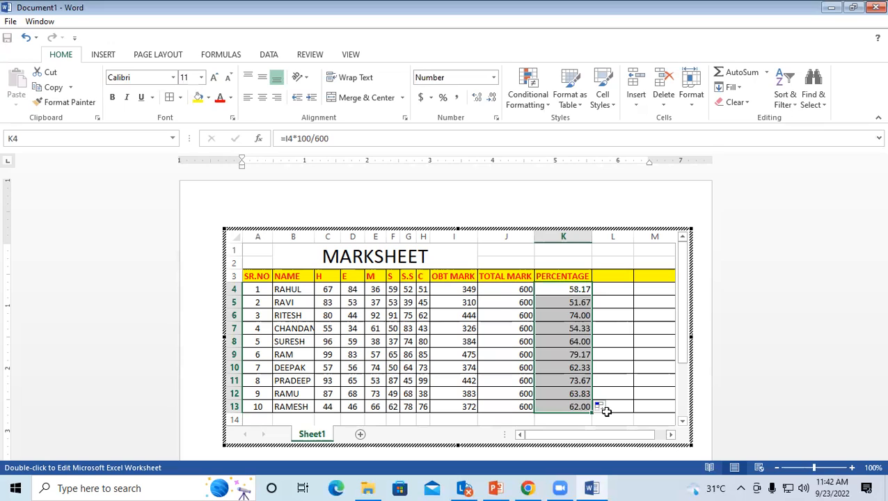
Step: Change the first student's H mark in C4 to 80 and check the recalculated obtained mark and percentage
{"action": "left_click", "coordinate": [280, 290]}
{"action": "left_click_drag", "start_coordinate": [330, 289], "coordinate": [407, 290]}
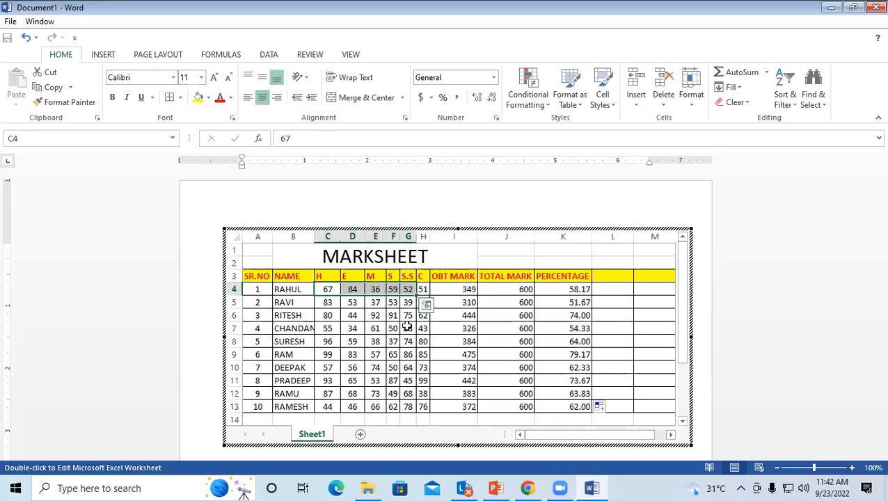
{"action": "left_click", "coordinate": [454, 289]}
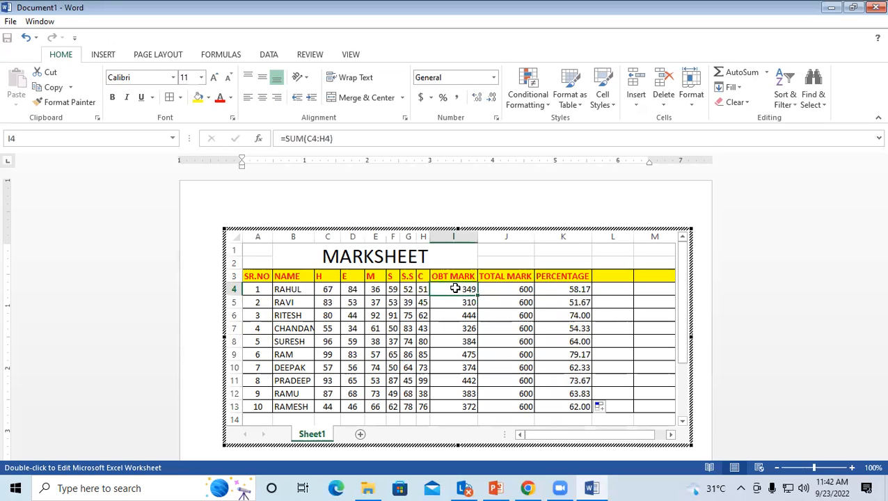
{"action": "left_click", "coordinate": [570, 288]}
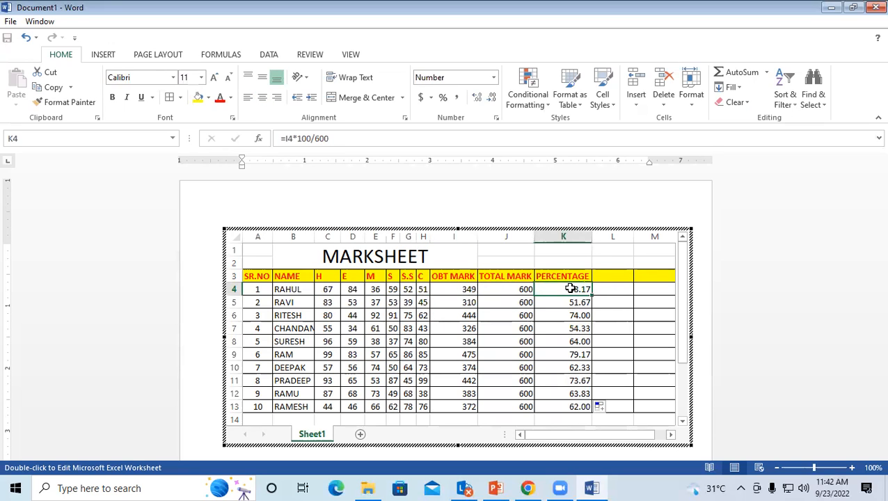
{"action": "left_click", "coordinate": [289, 288]}
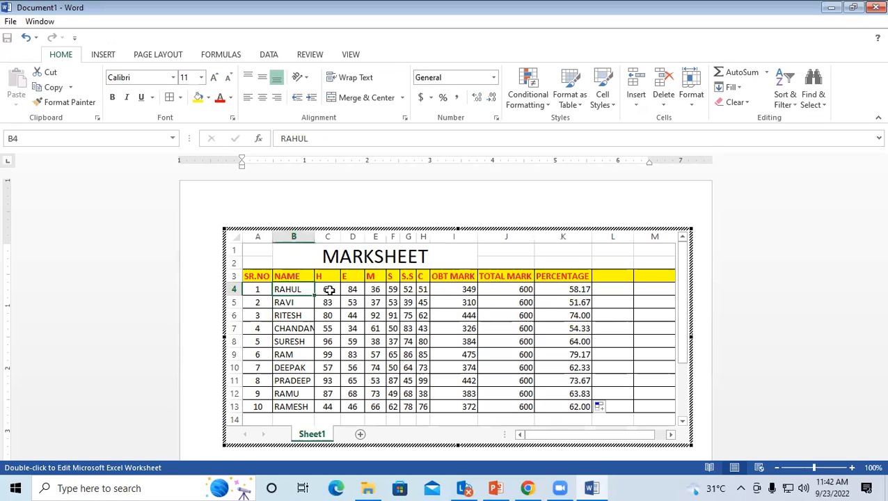
{"action": "left_click", "coordinate": [329, 290]}
{"action": "type", "text": "80"}
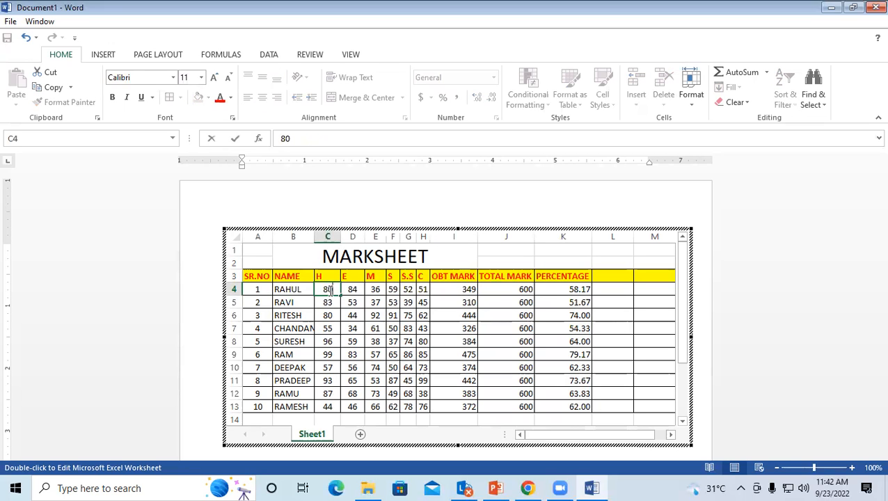
{"action": "key", "text": "Tab"}
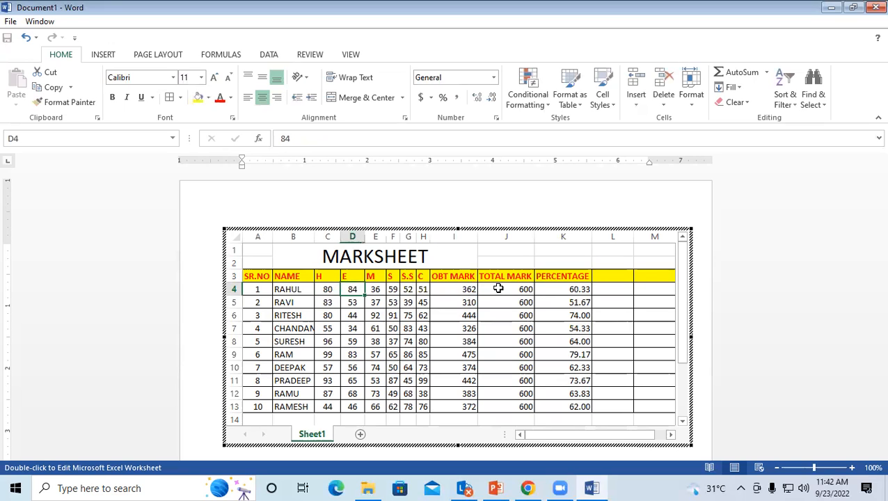
{"action": "left_click", "coordinate": [468, 287]}
{"action": "left_click", "coordinate": [565, 289]}
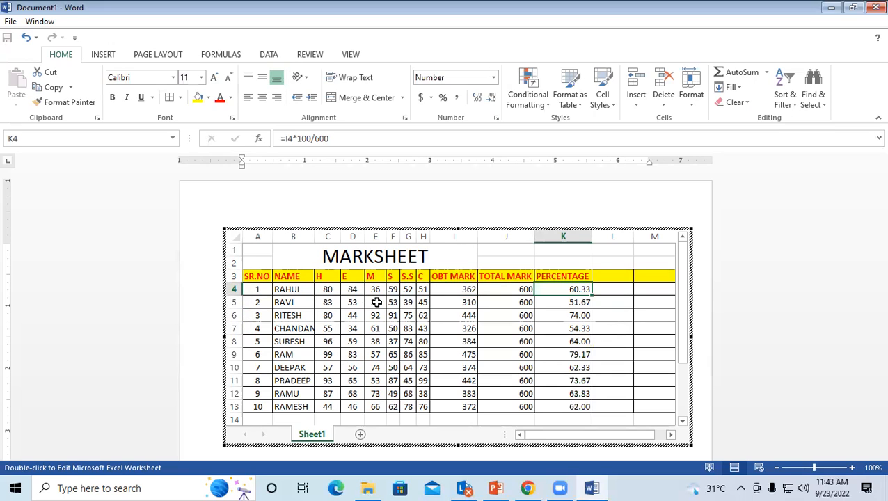
Step: Change the first student's M mark in E4 to 50 and check the recalculated percentage in K4
{"action": "left_click", "coordinate": [373, 290]}
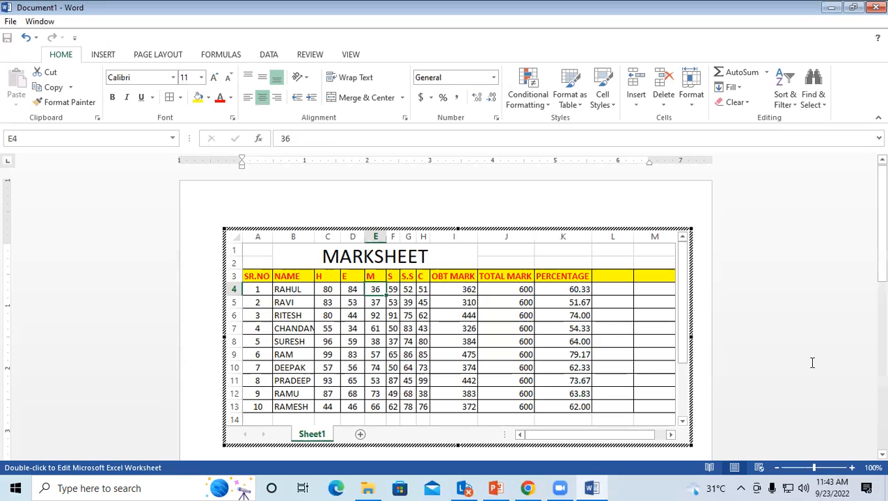
{"action": "type", "text": "50"}
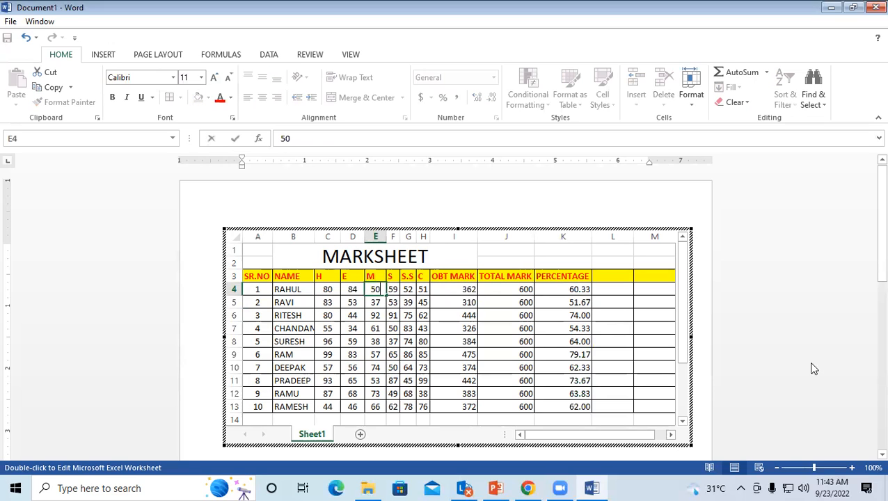
{"action": "key", "text": "Return"}
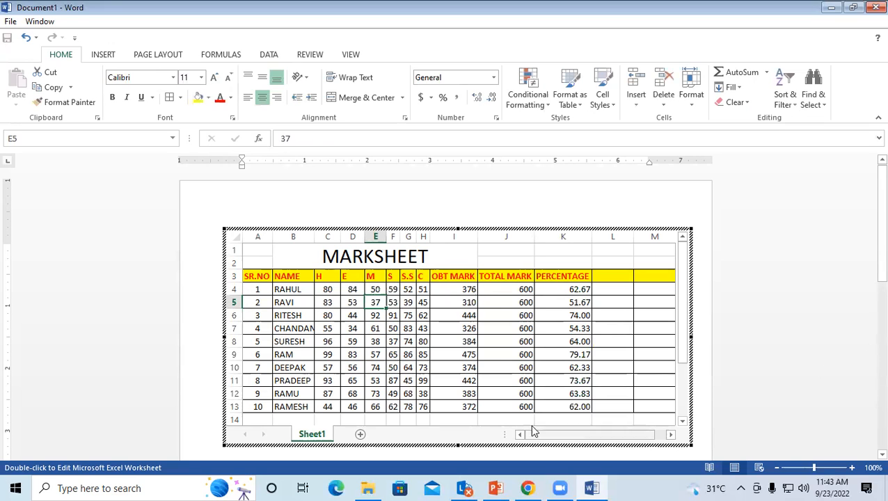
{"action": "left_click", "coordinate": [559, 291]}
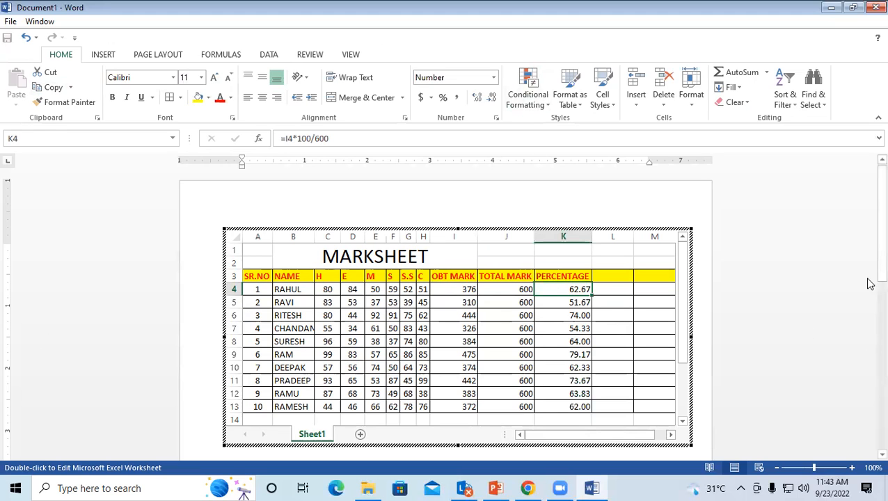
Step: Leave the embedded worksheet and examine how the updated marksheet appears on the document page
{"action": "scroll", "coordinate": [869, 263], "scroll_direction": "down", "scroll_amount": 3}
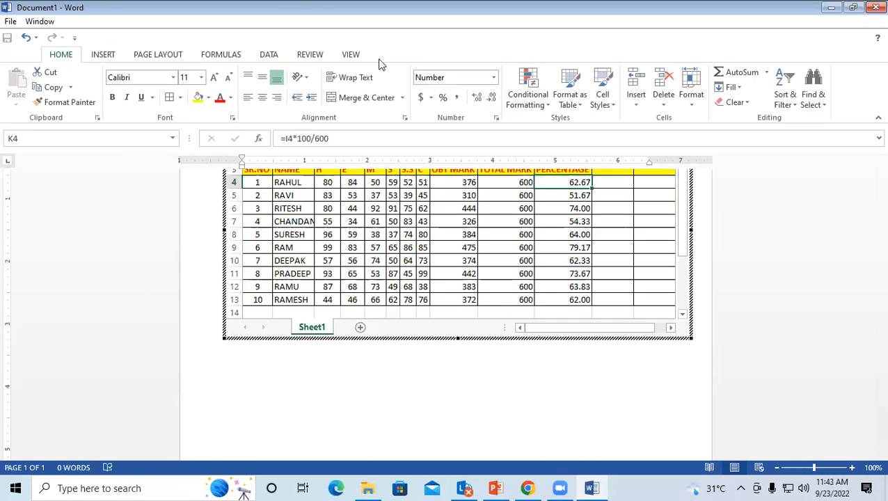
{"action": "left_click", "coordinate": [295, 410]}
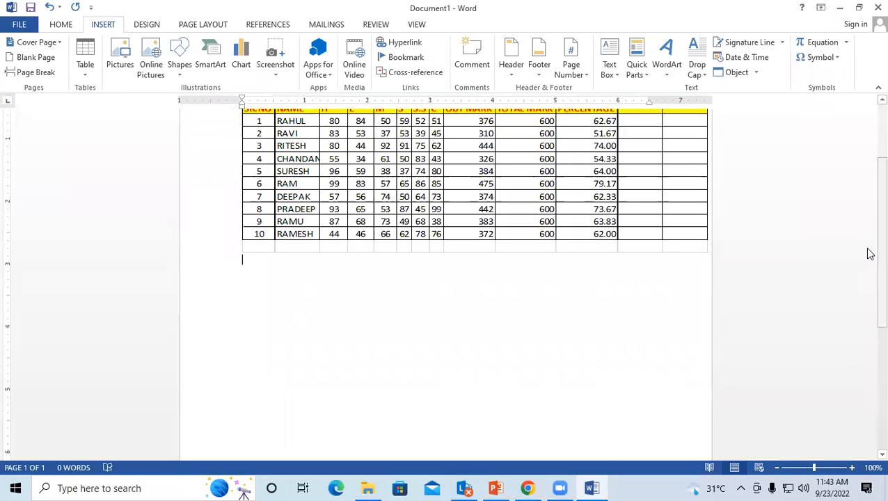
{"action": "scroll", "coordinate": [869, 230], "scroll_direction": "up", "scroll_amount": 3}
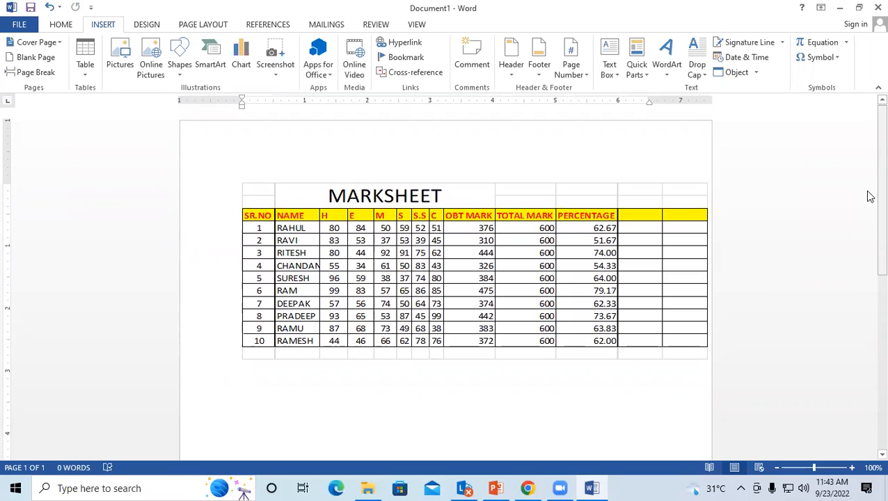
{"action": "double_click", "coordinate": [371, 227]}
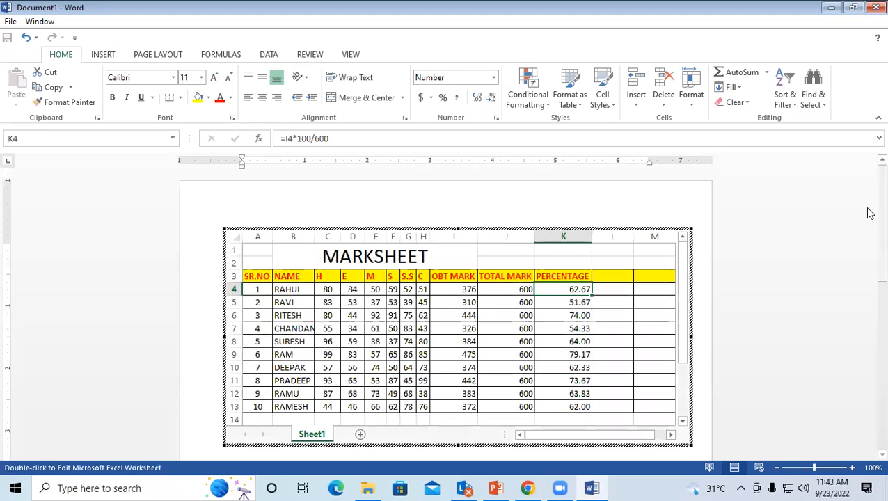
{"action": "scroll", "coordinate": [869, 213], "scroll_direction": "down", "scroll_amount": 3}
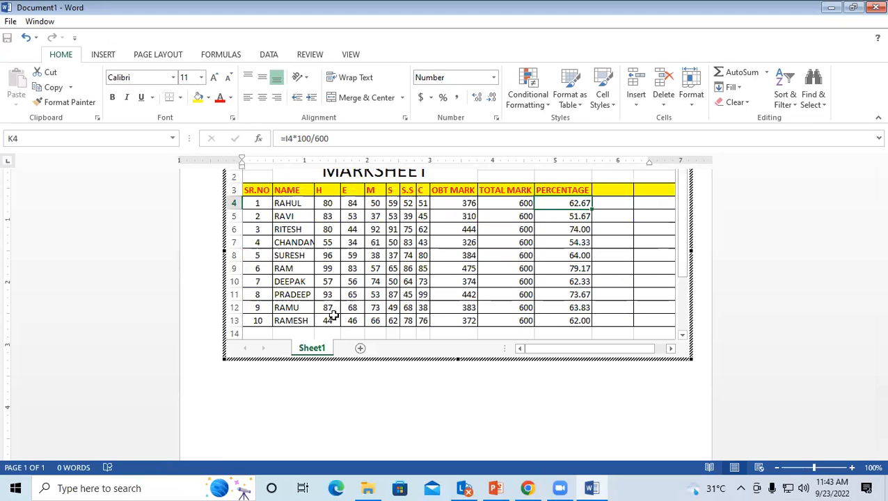
{"action": "left_click", "coordinate": [348, 395]}
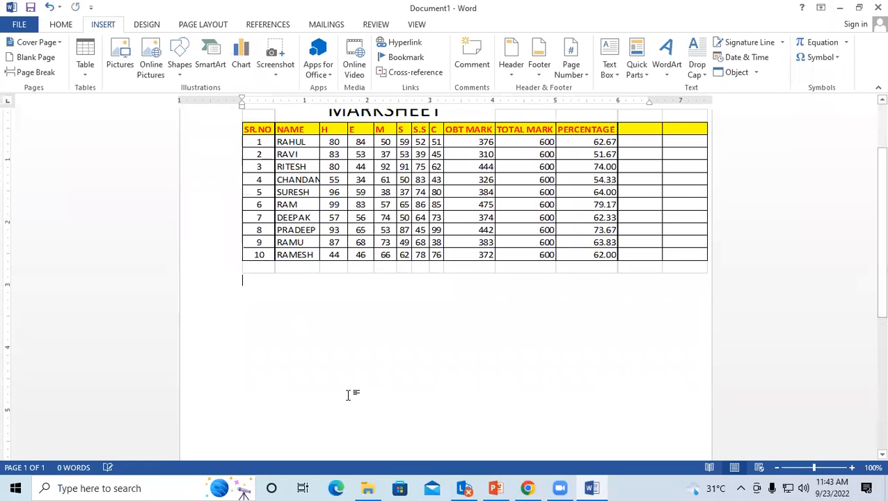
{"action": "scroll", "coordinate": [867, 214], "scroll_direction": "up", "scroll_amount": 2}
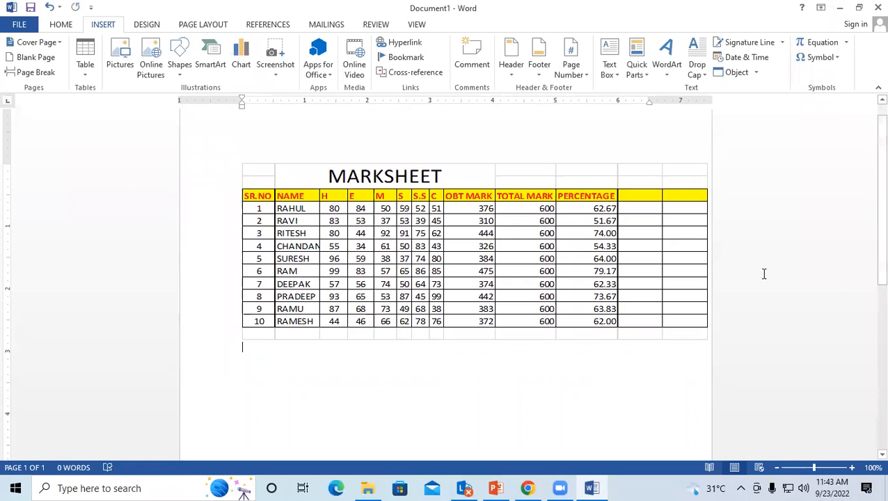
Step: Reopen the embedded worksheet, delete rows 6 to 8, and renumber the serial numbers in A4:A10 from 1 to 7
{"action": "left_click", "coordinate": [332, 249]}
{"action": "double_click", "coordinate": [370, 255]}
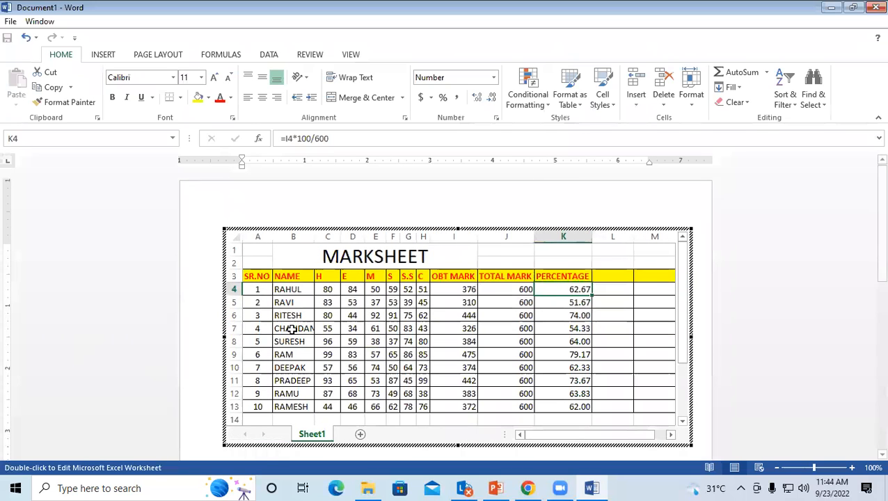
{"action": "left_click", "coordinate": [234, 316]}
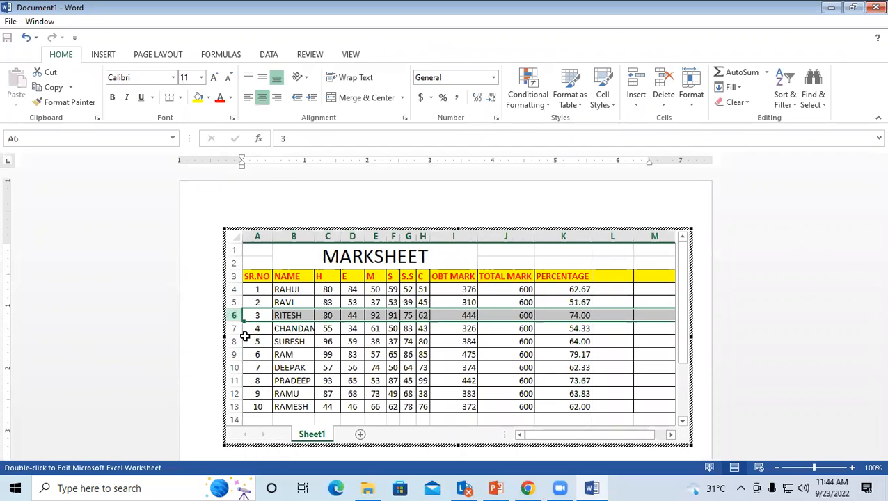
{"action": "left_click", "coordinate": [867, 210]}
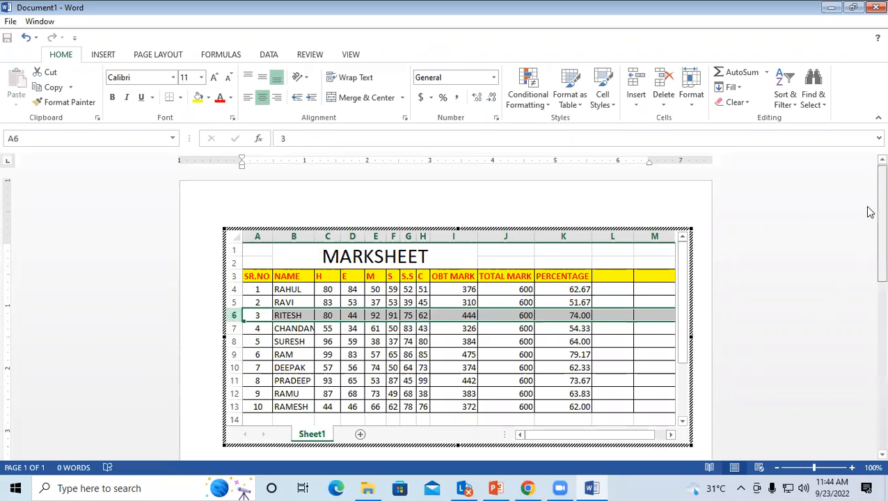
{"action": "scroll", "coordinate": [870, 239], "scroll_direction": "down", "scroll_amount": 1}
{"action": "double_click", "coordinate": [234, 248]}
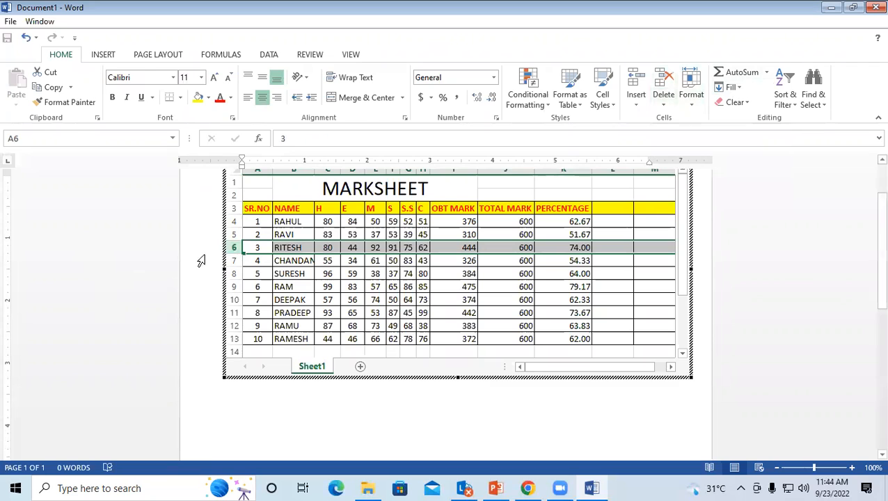
{"action": "left_click", "coordinate": [231, 248]}
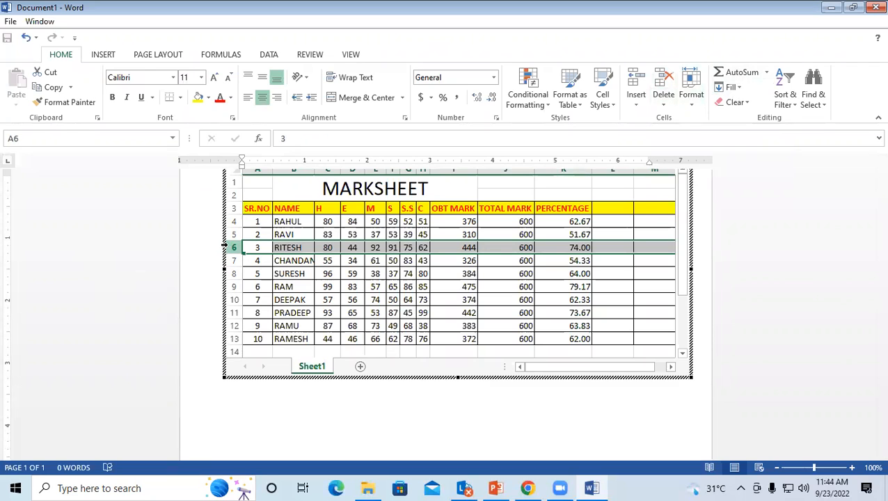
{"action": "left_click_drag", "start_coordinate": [234, 248], "coordinate": [235, 274]}
{"action": "left_click", "coordinate": [663, 80]}
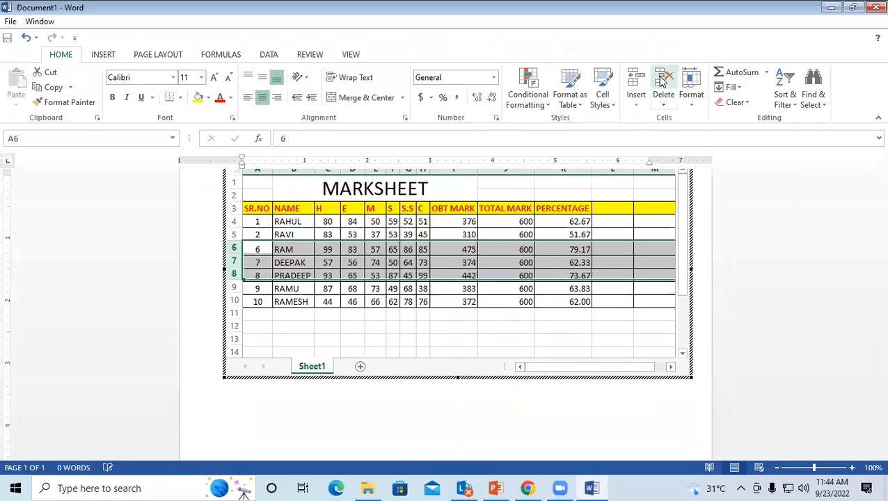
{"action": "left_click_drag", "start_coordinate": [257, 222], "coordinate": [275, 304]}
{"action": "left_click", "coordinate": [446, 429]}
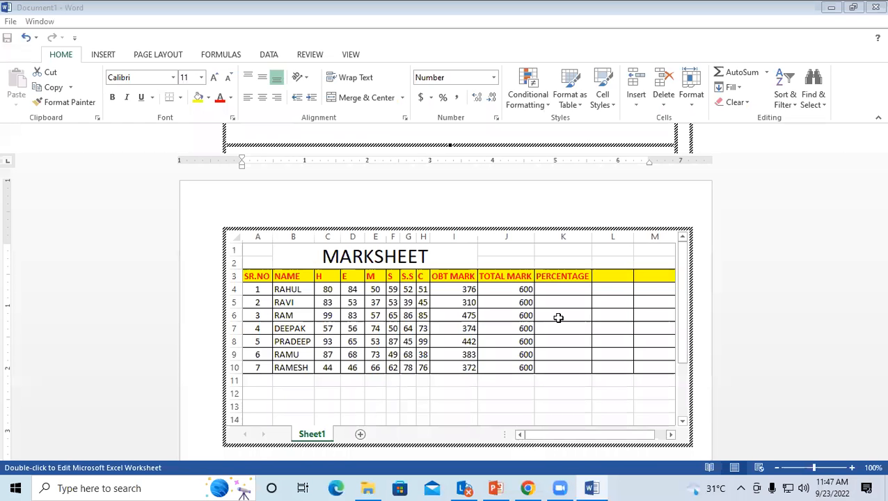
Step: Enter the shortened percentage formula =I4/6 in K4 and copy it down through K10
{"action": "left_click", "coordinate": [562, 289]}
{"action": "type", "text": "="}
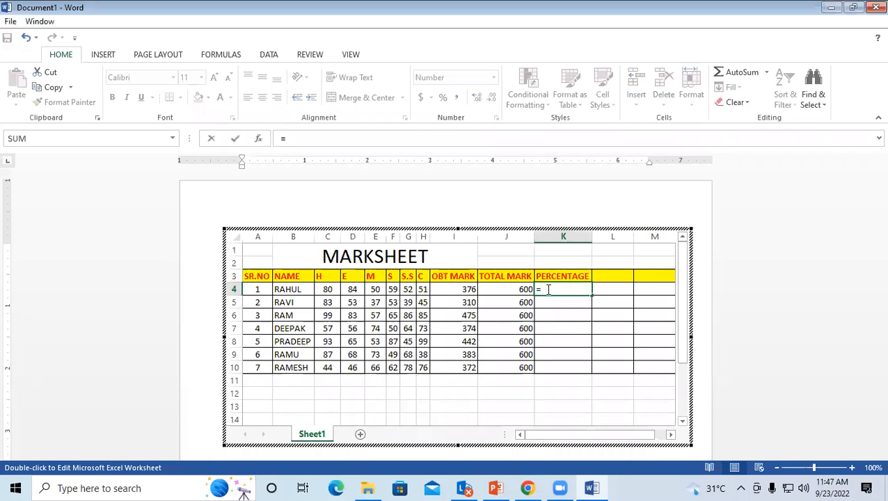
{"action": "left_click", "coordinate": [444, 292]}
{"action": "type", "text": "/6"}
{"action": "key", "text": "Return"}
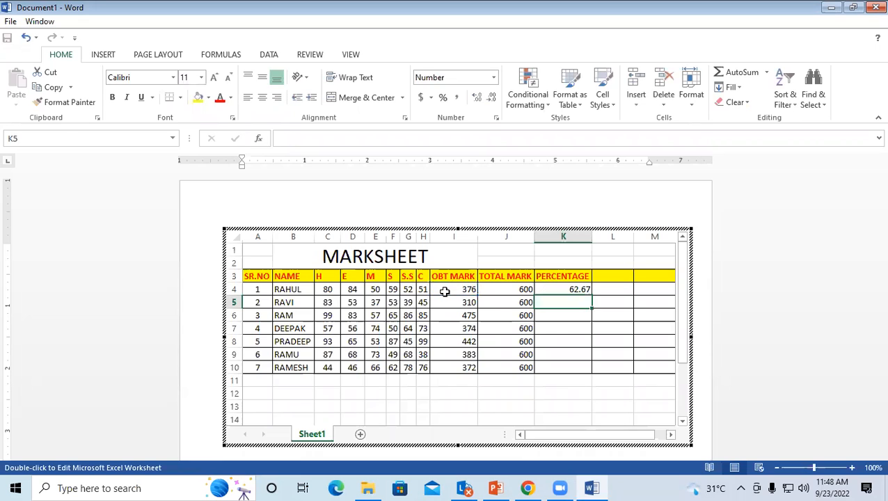
{"action": "left_click", "coordinate": [560, 290]}
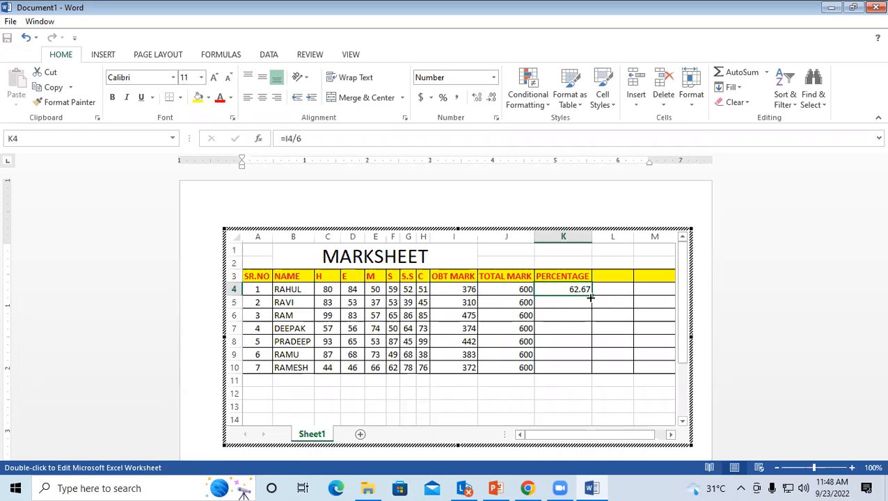
{"action": "left_click_drag", "start_coordinate": [592, 296], "coordinate": [595, 376]}
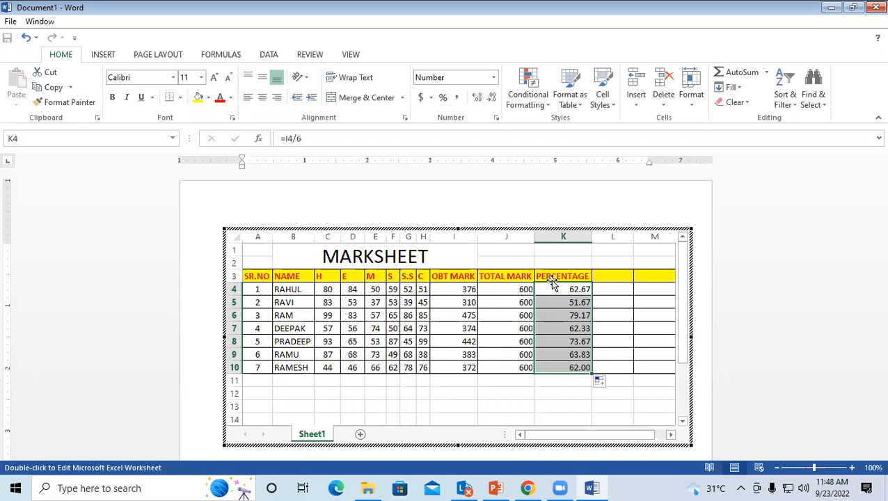
Step: Clear the percentage in K4, enter =I4/6 there again, and fill the formula down through K10
{"action": "double_click", "coordinate": [563, 289]}
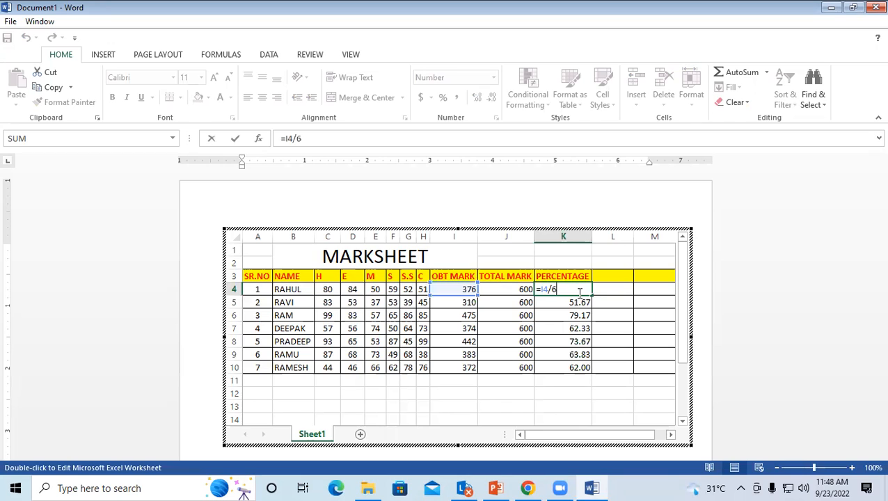
{"action": "key", "text": "Escape"}
{"action": "left_click", "coordinate": [610, 389]}
{"action": "left_click", "coordinate": [562, 287]}
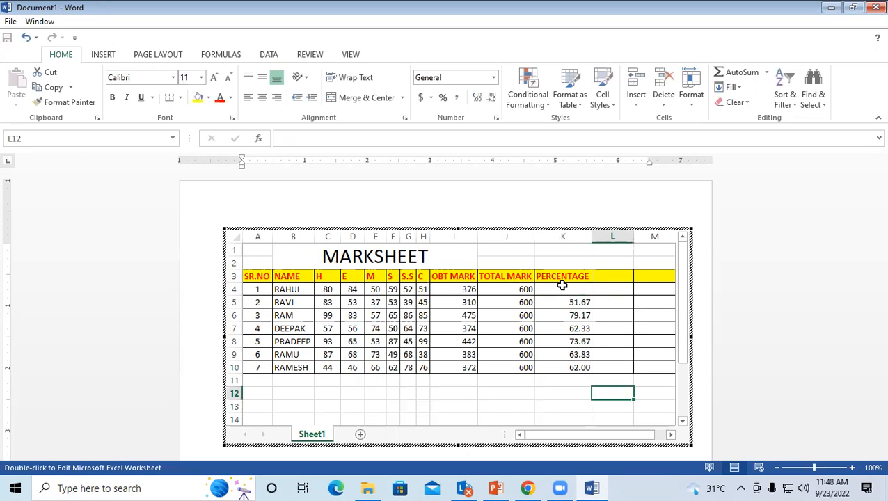
{"action": "type", "text": "="}
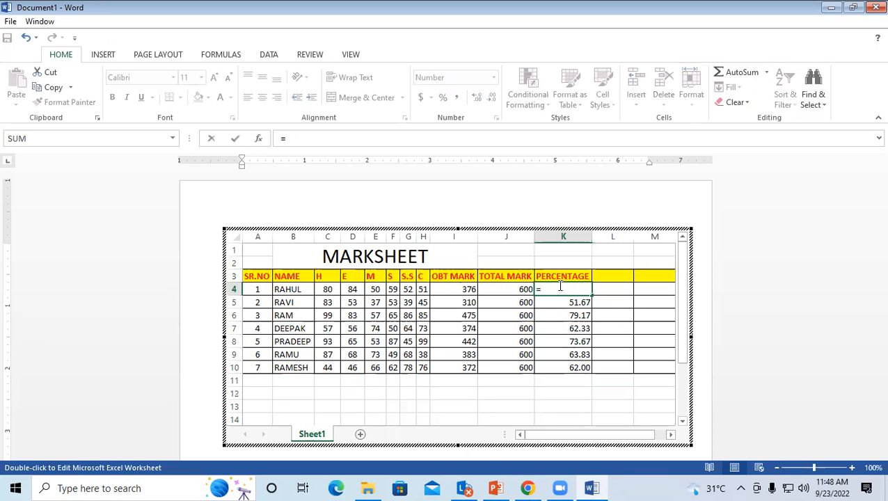
{"action": "left_click", "coordinate": [439, 288]}
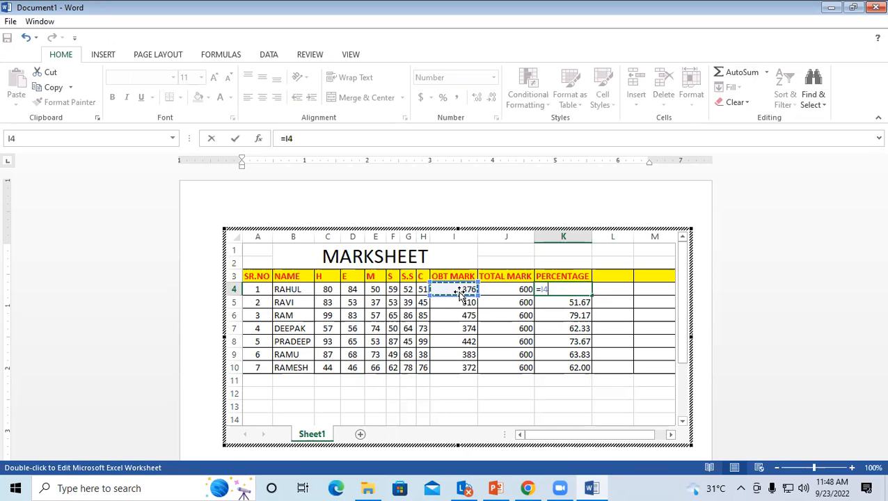
{"action": "type", "text": "/6"}
{"action": "key", "text": "Return"}
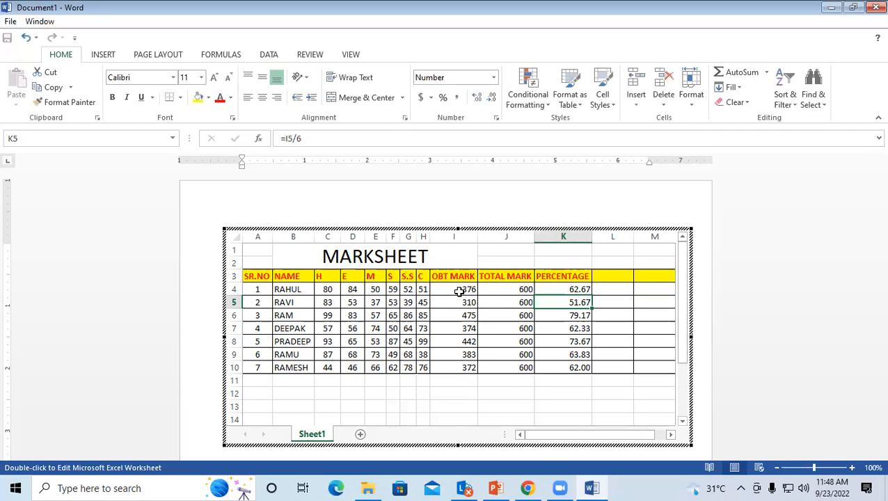
{"action": "left_click", "coordinate": [572, 290]}
{"action": "left_click_drag", "start_coordinate": [591, 297], "coordinate": [601, 374]}
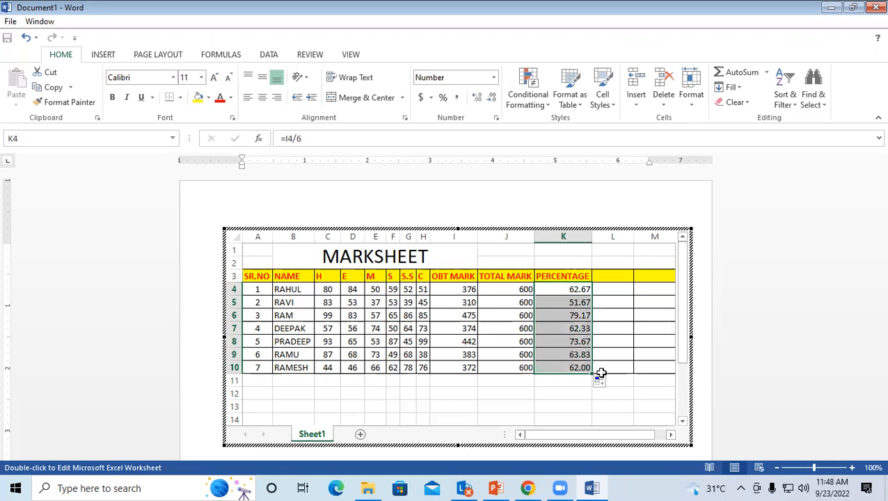